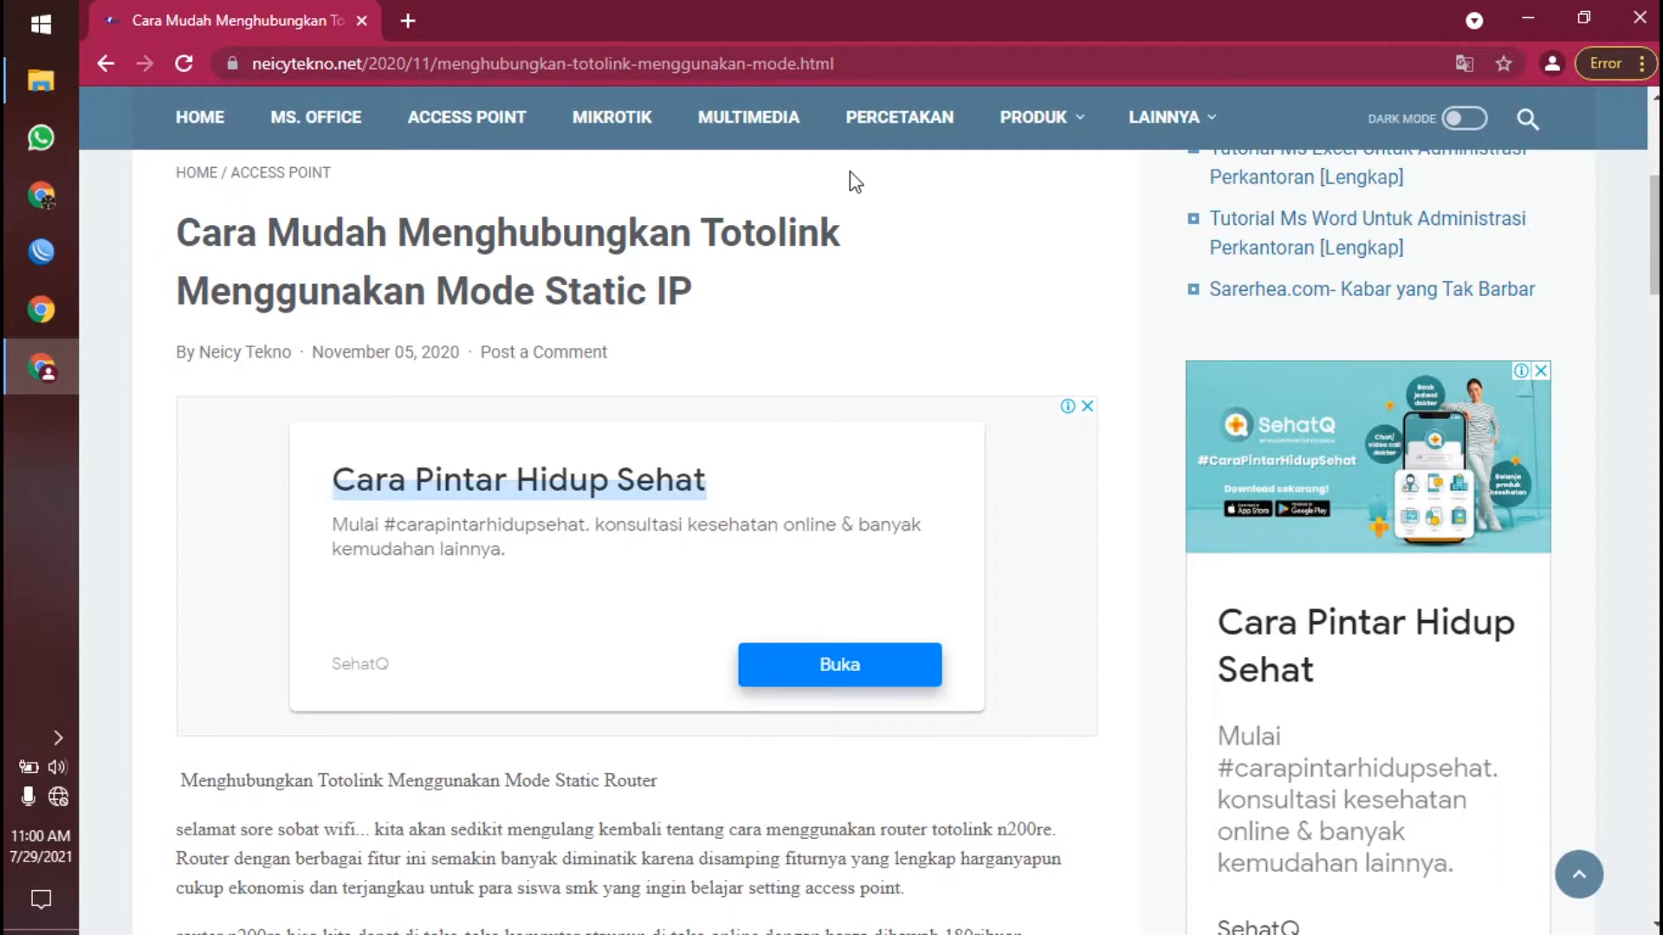
Step: Scroll the neicytekno tutorial down to setup steps 1–4, briefly highlighting 'port ethernet WAN'
scroll(597, 481, down, 5)
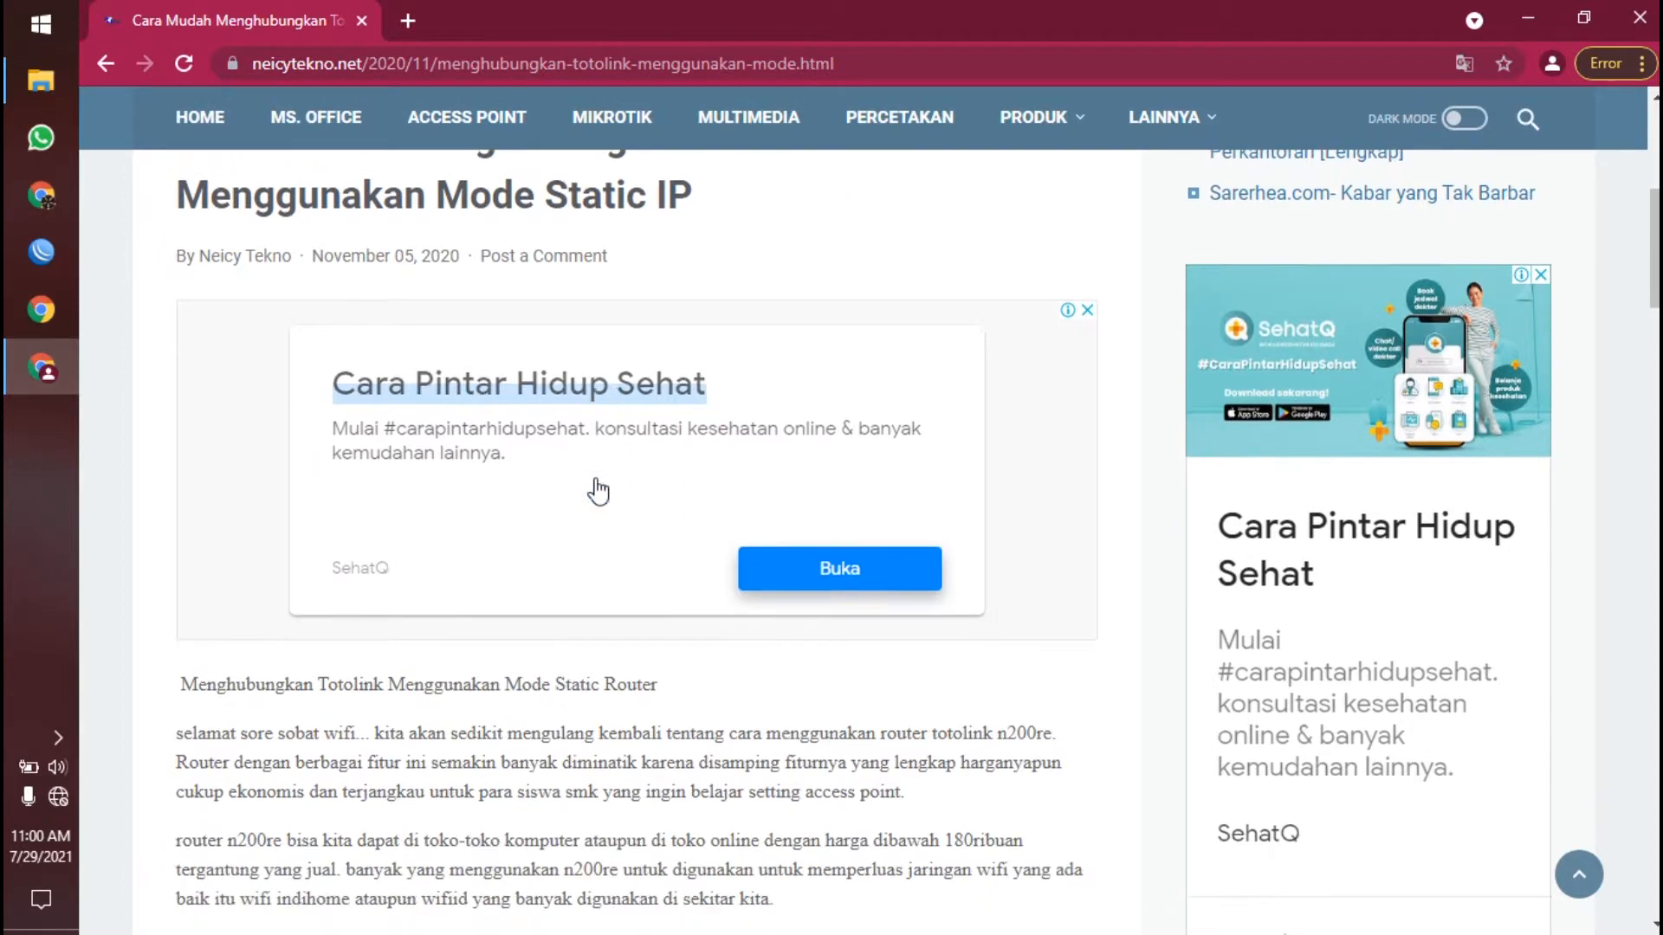
scroll(597, 481, down, 4)
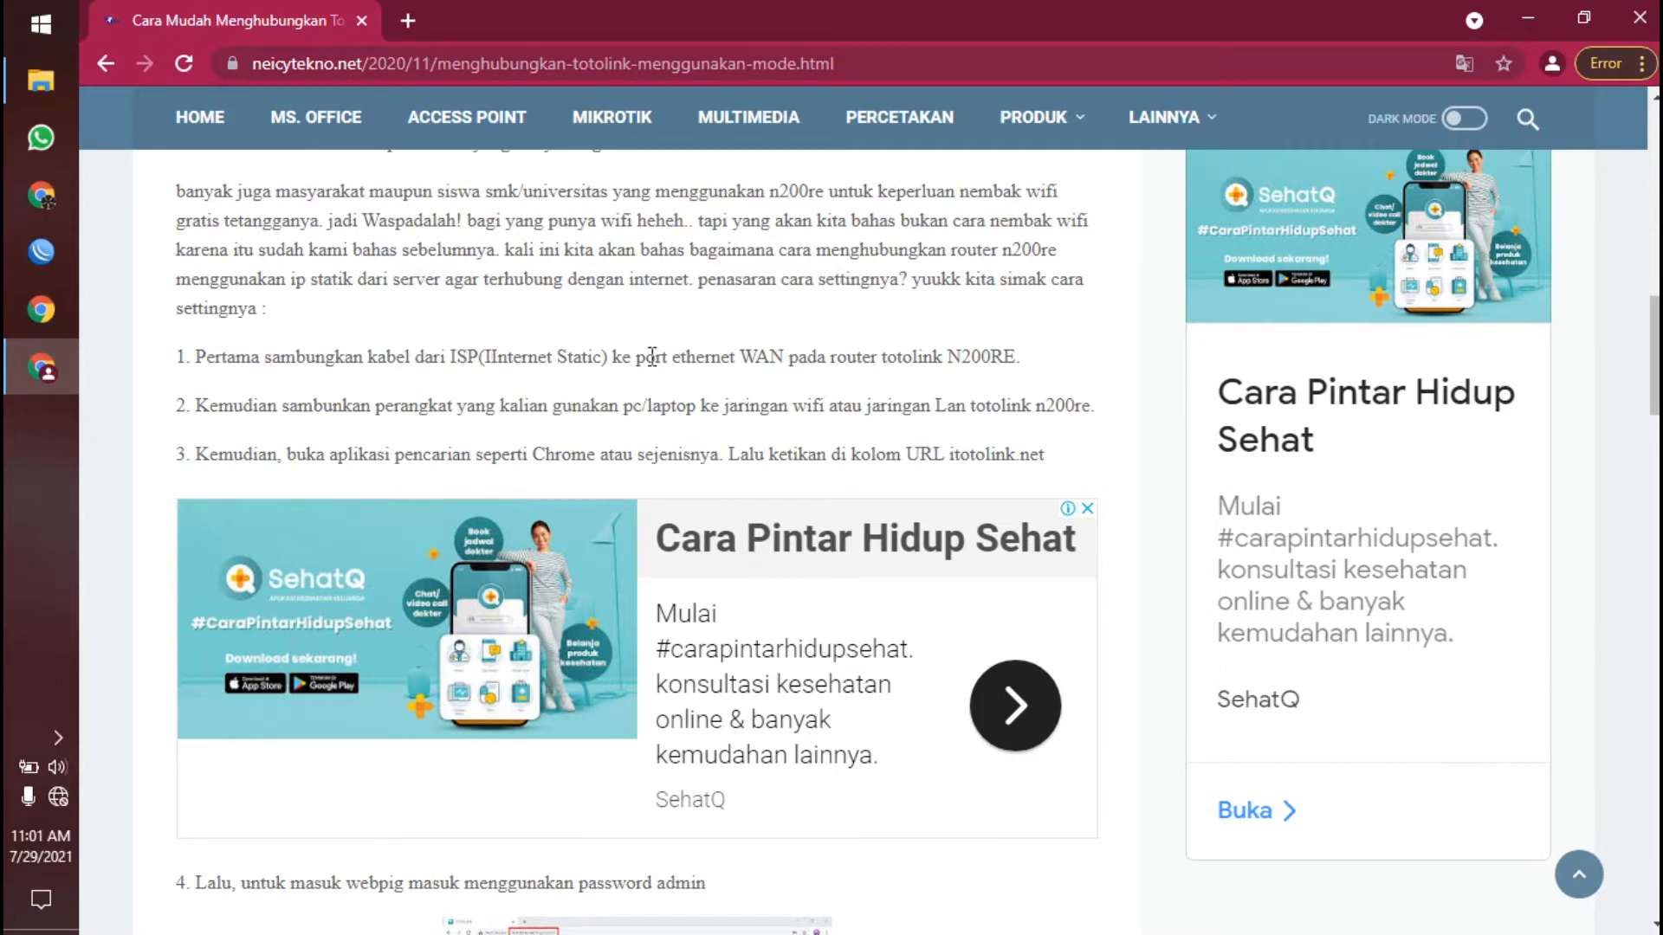
drag(635, 357, 785, 357)
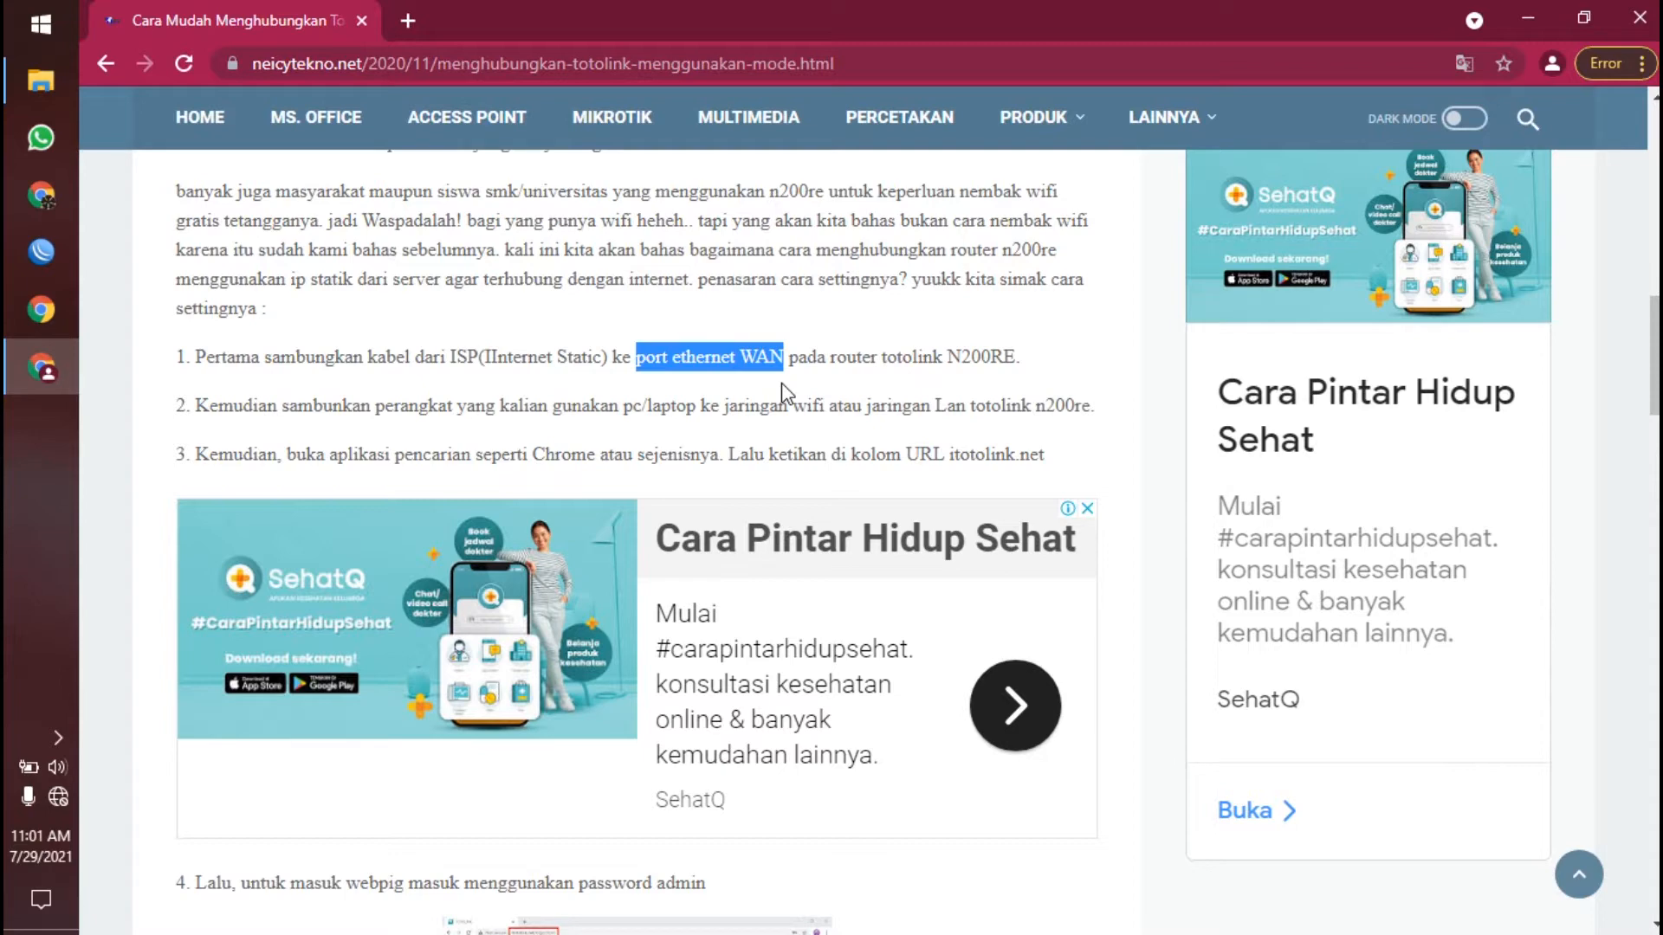
click(783, 358)
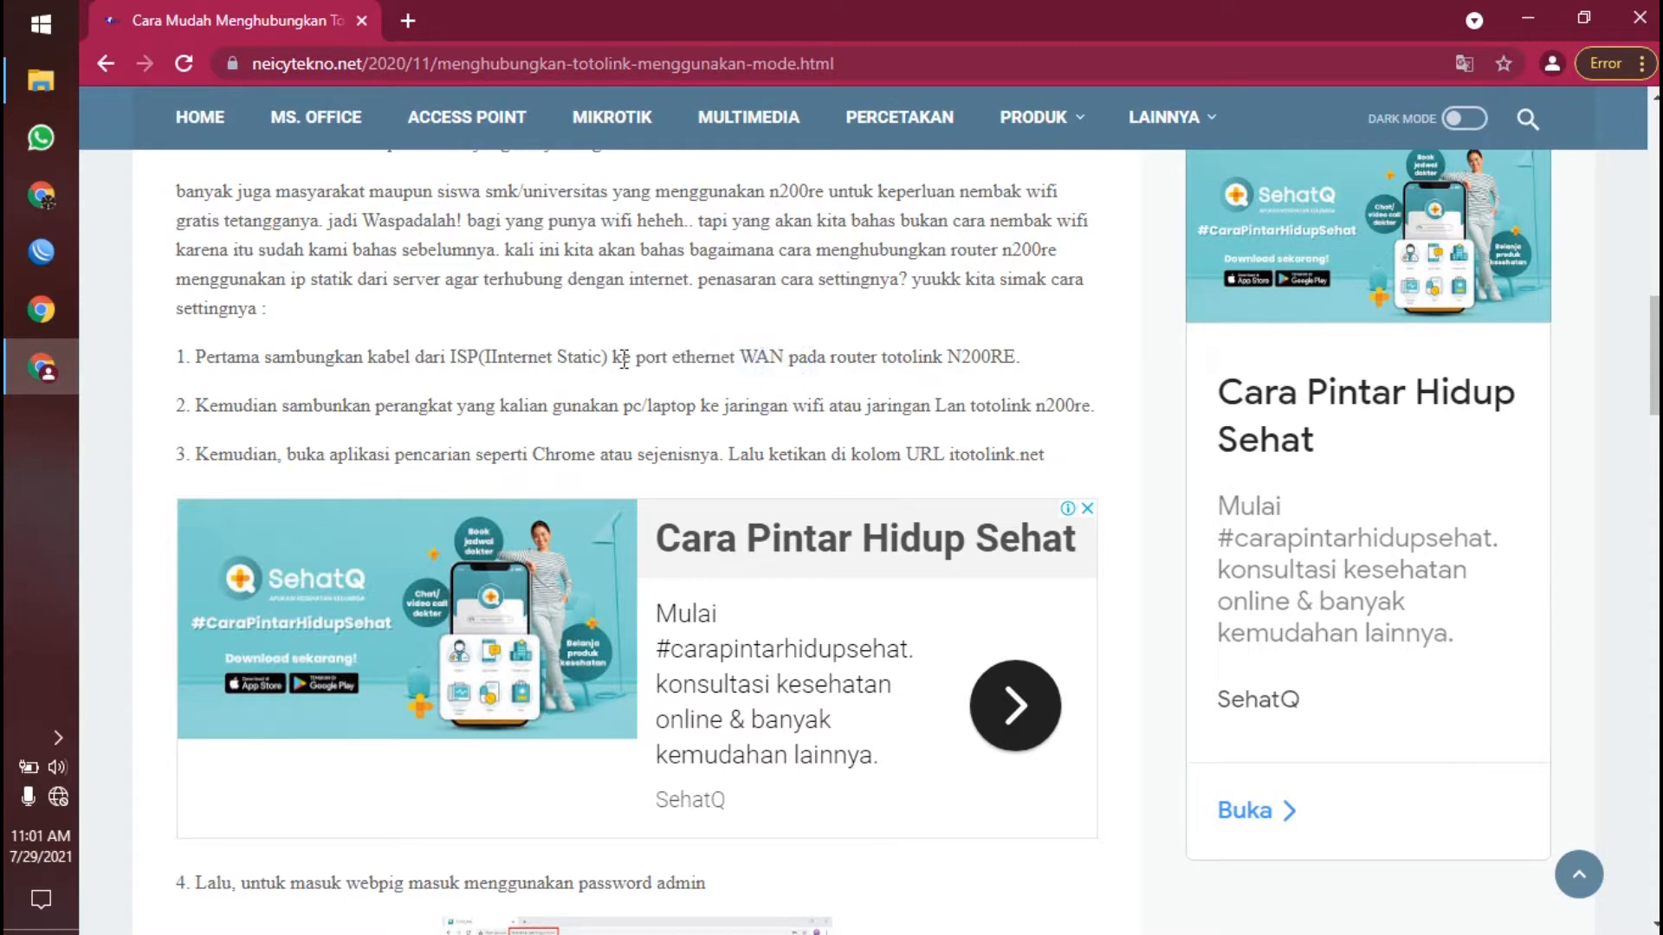
scroll(282, 427, down, 1)
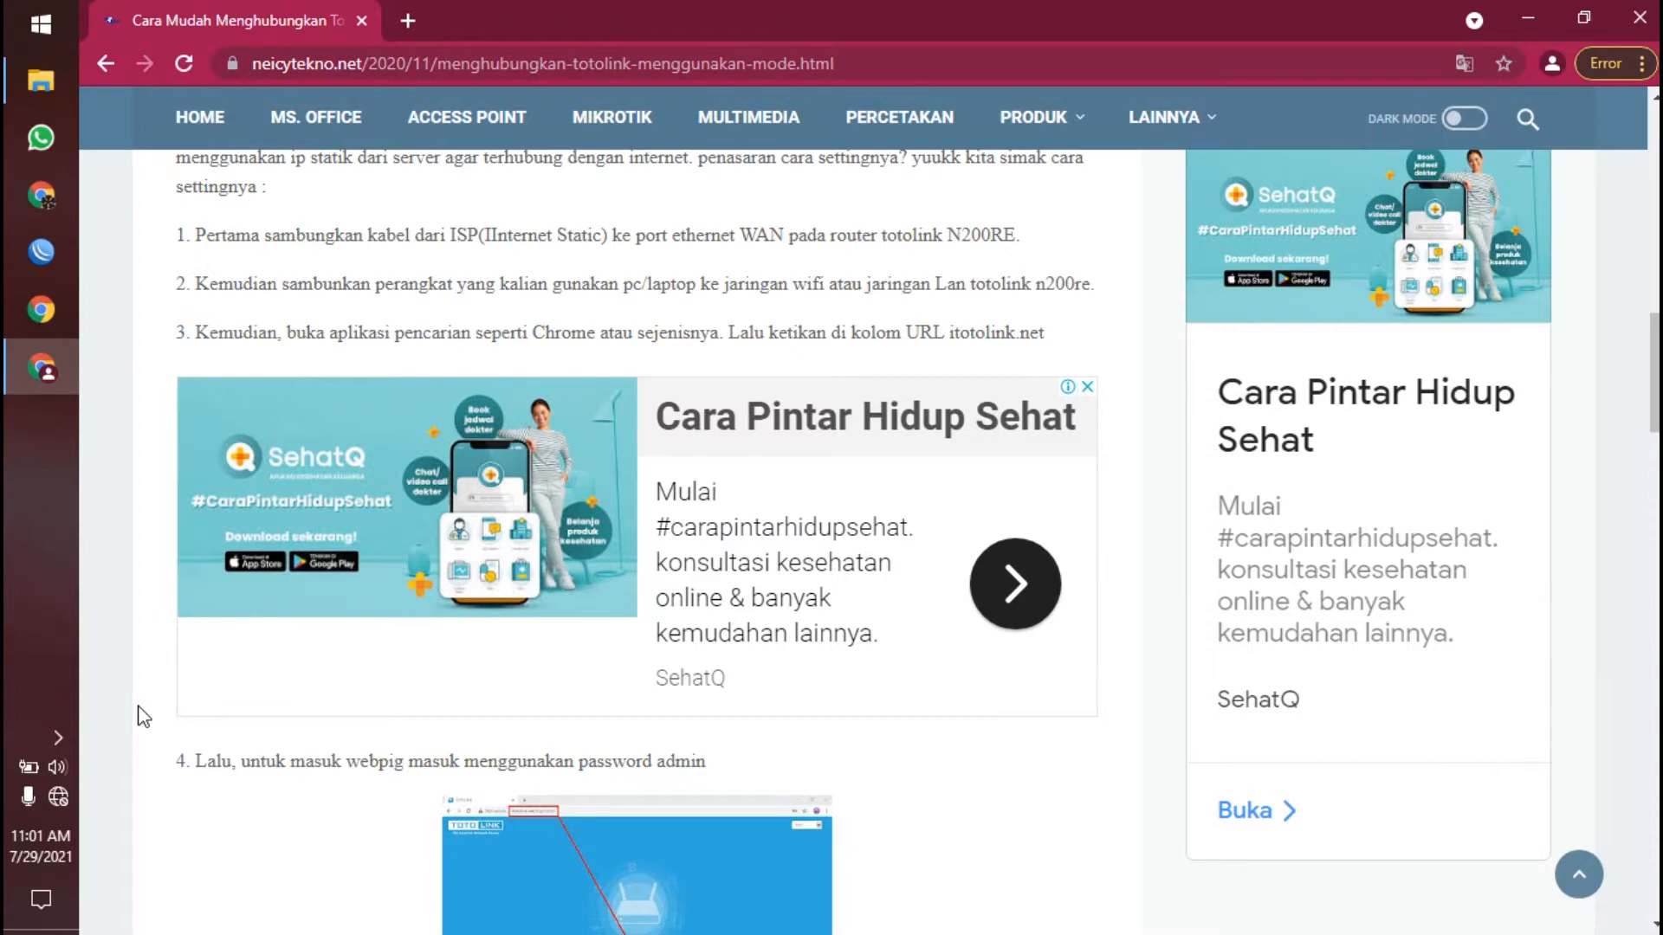
scroll(322, 788, up, 1)
scroll(322, 771, down, 2)
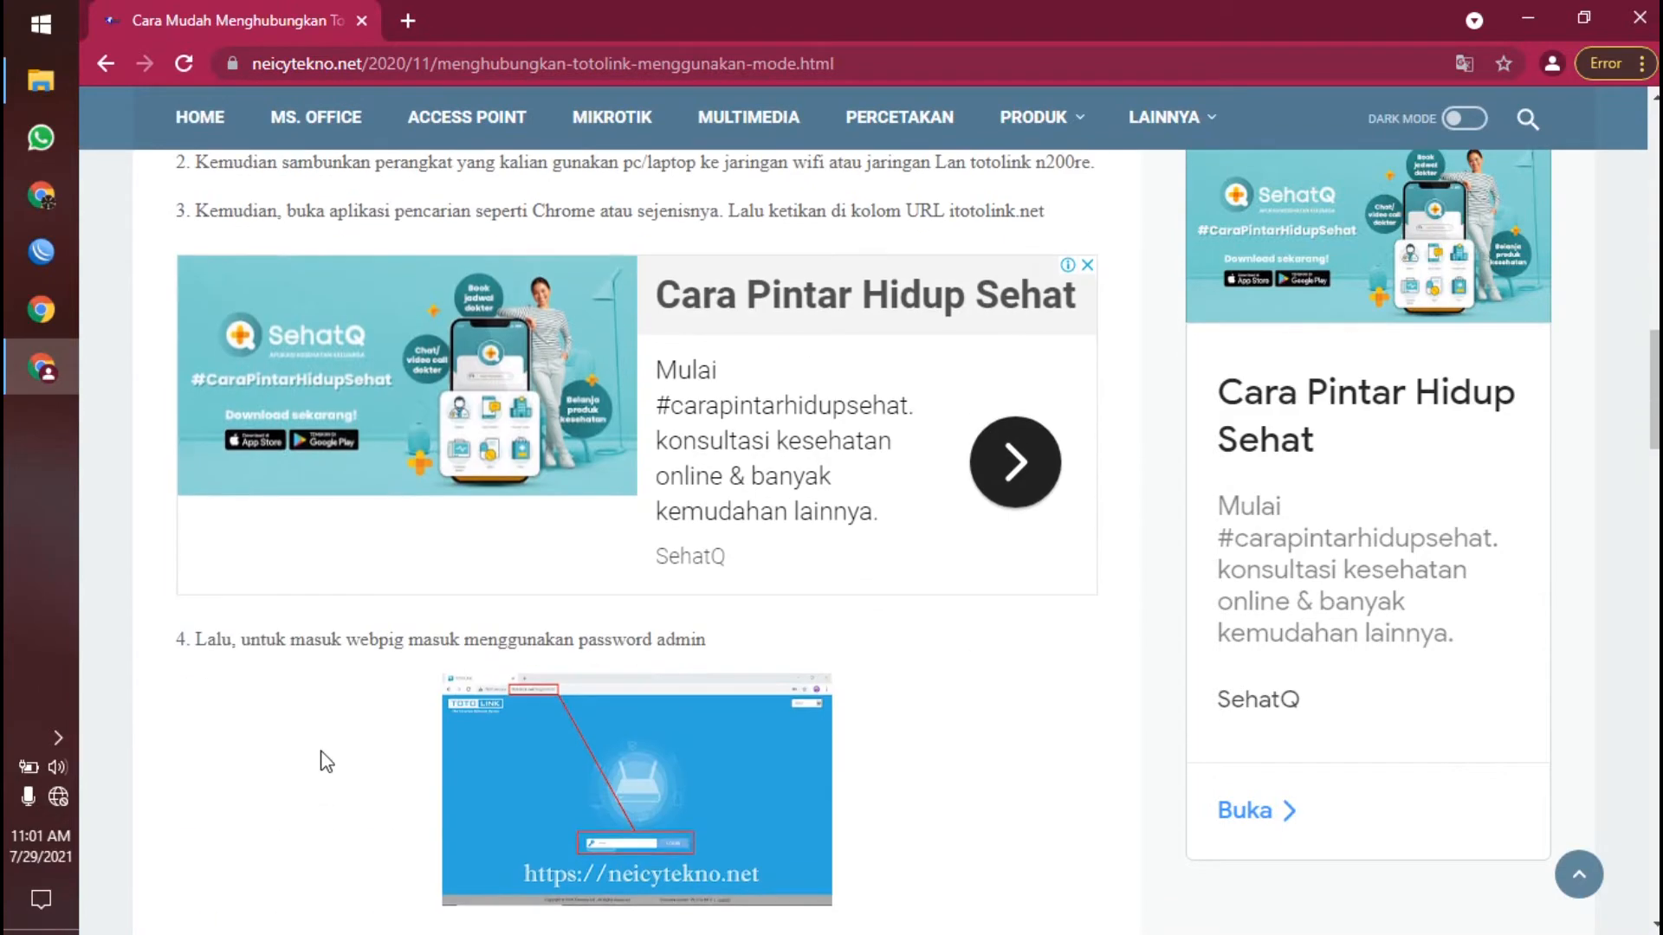
scroll(325, 751, up, 4)
scroll(251, 483, up, 10)
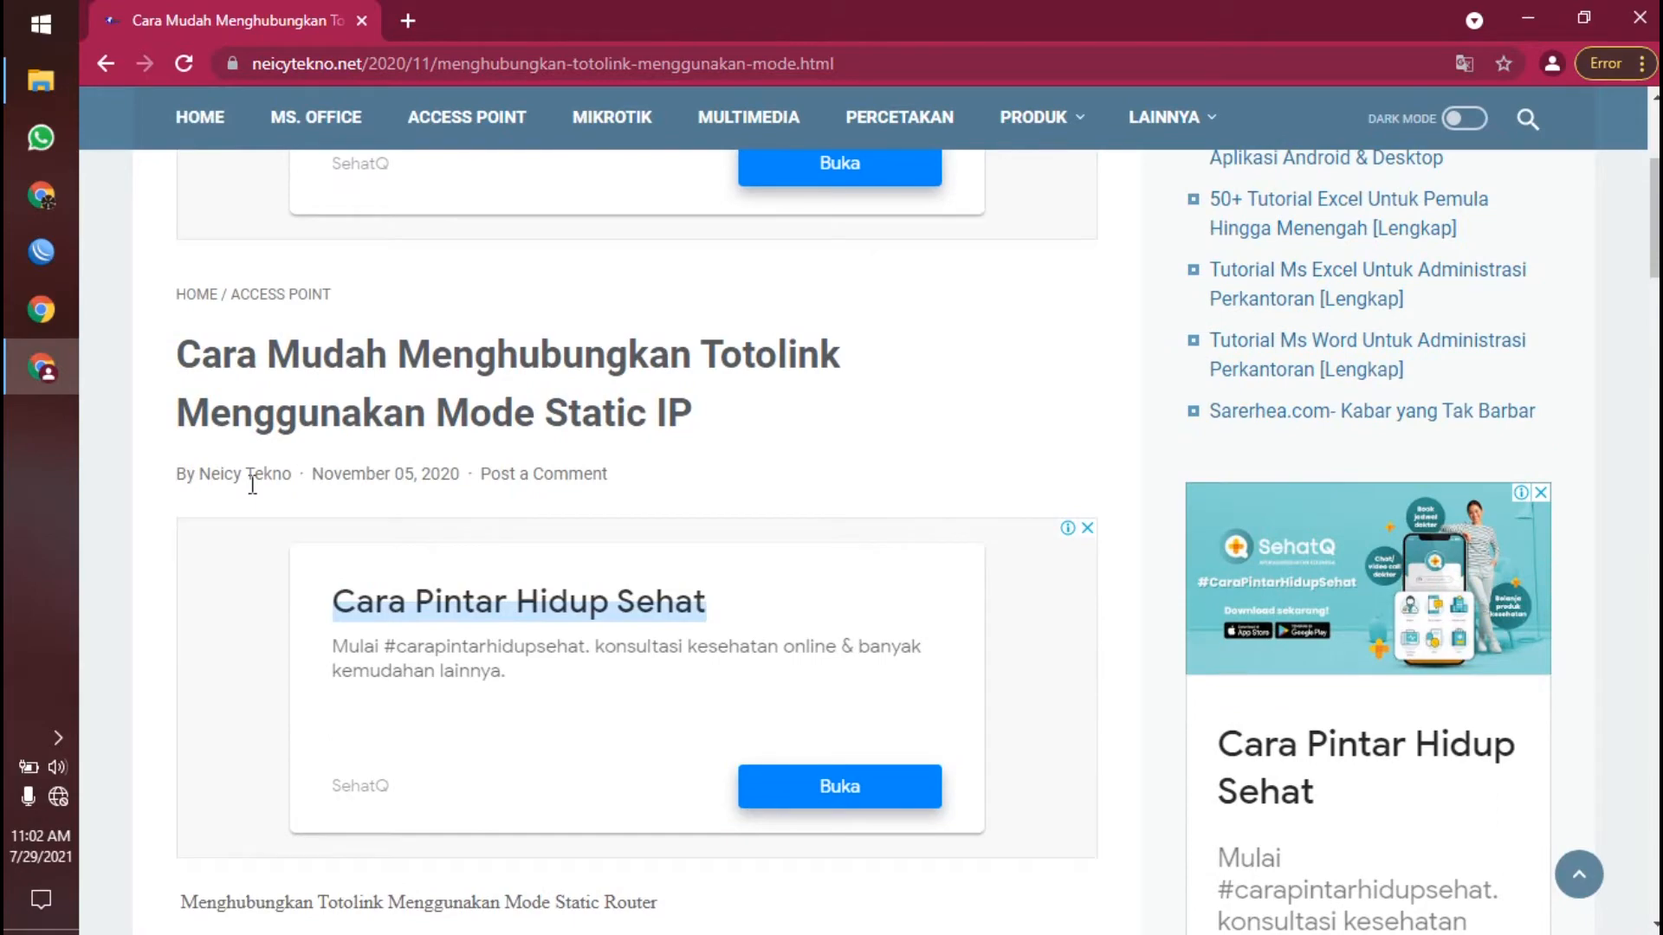
scroll(252, 485, down, 15)
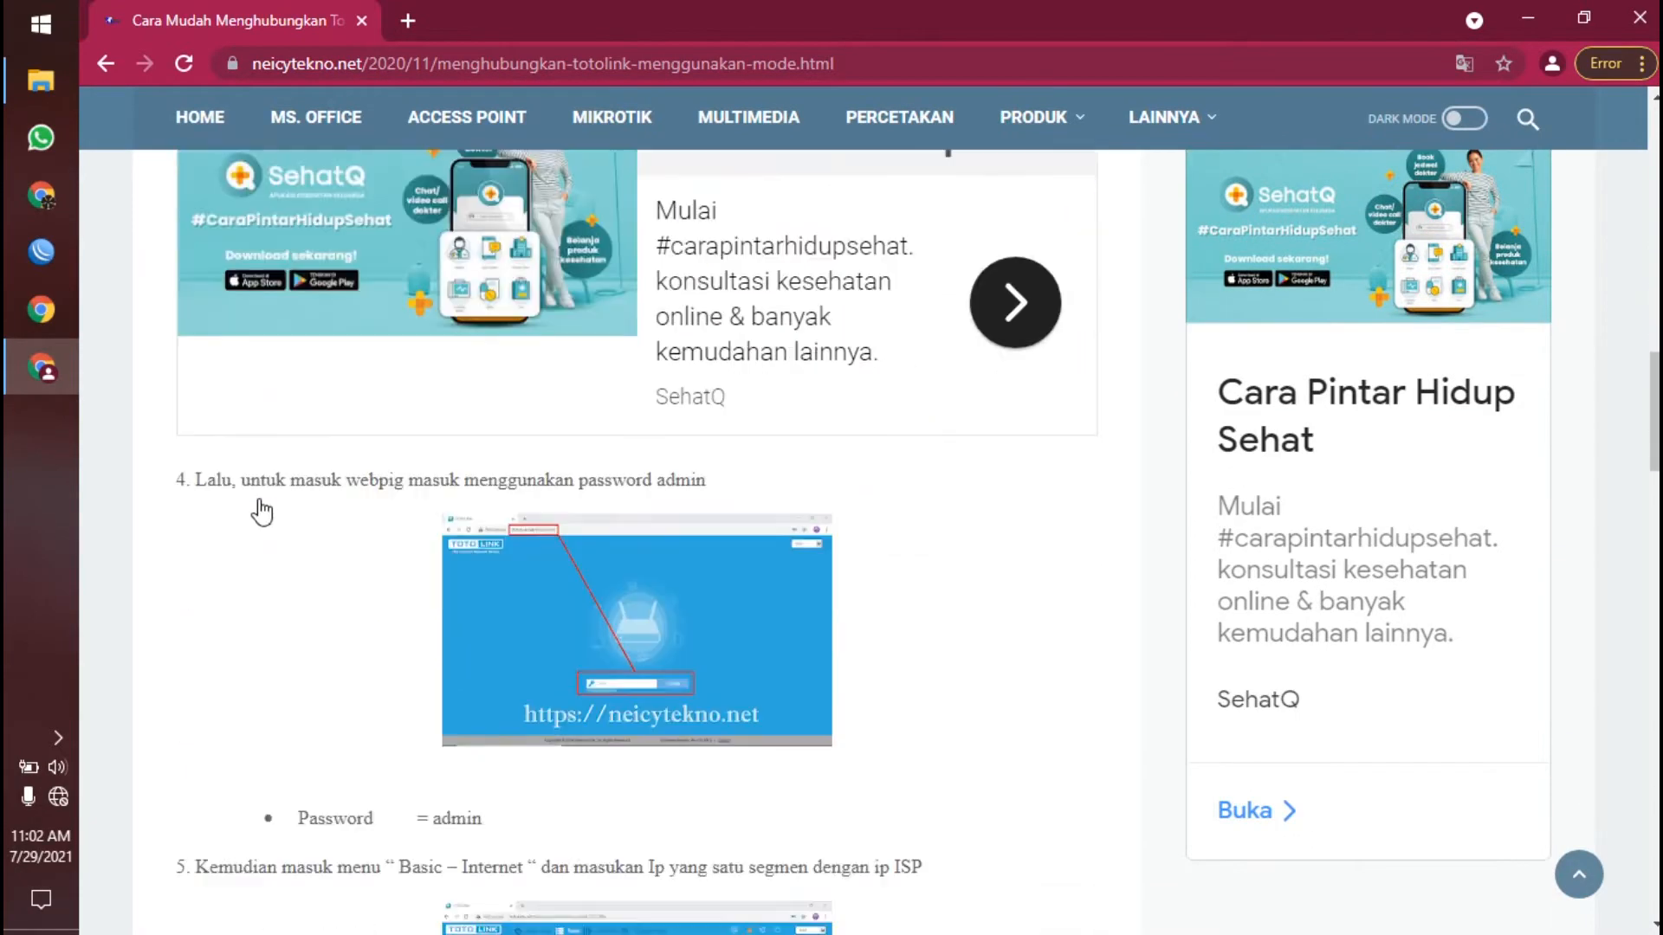
scroll(290, 501, down, 7)
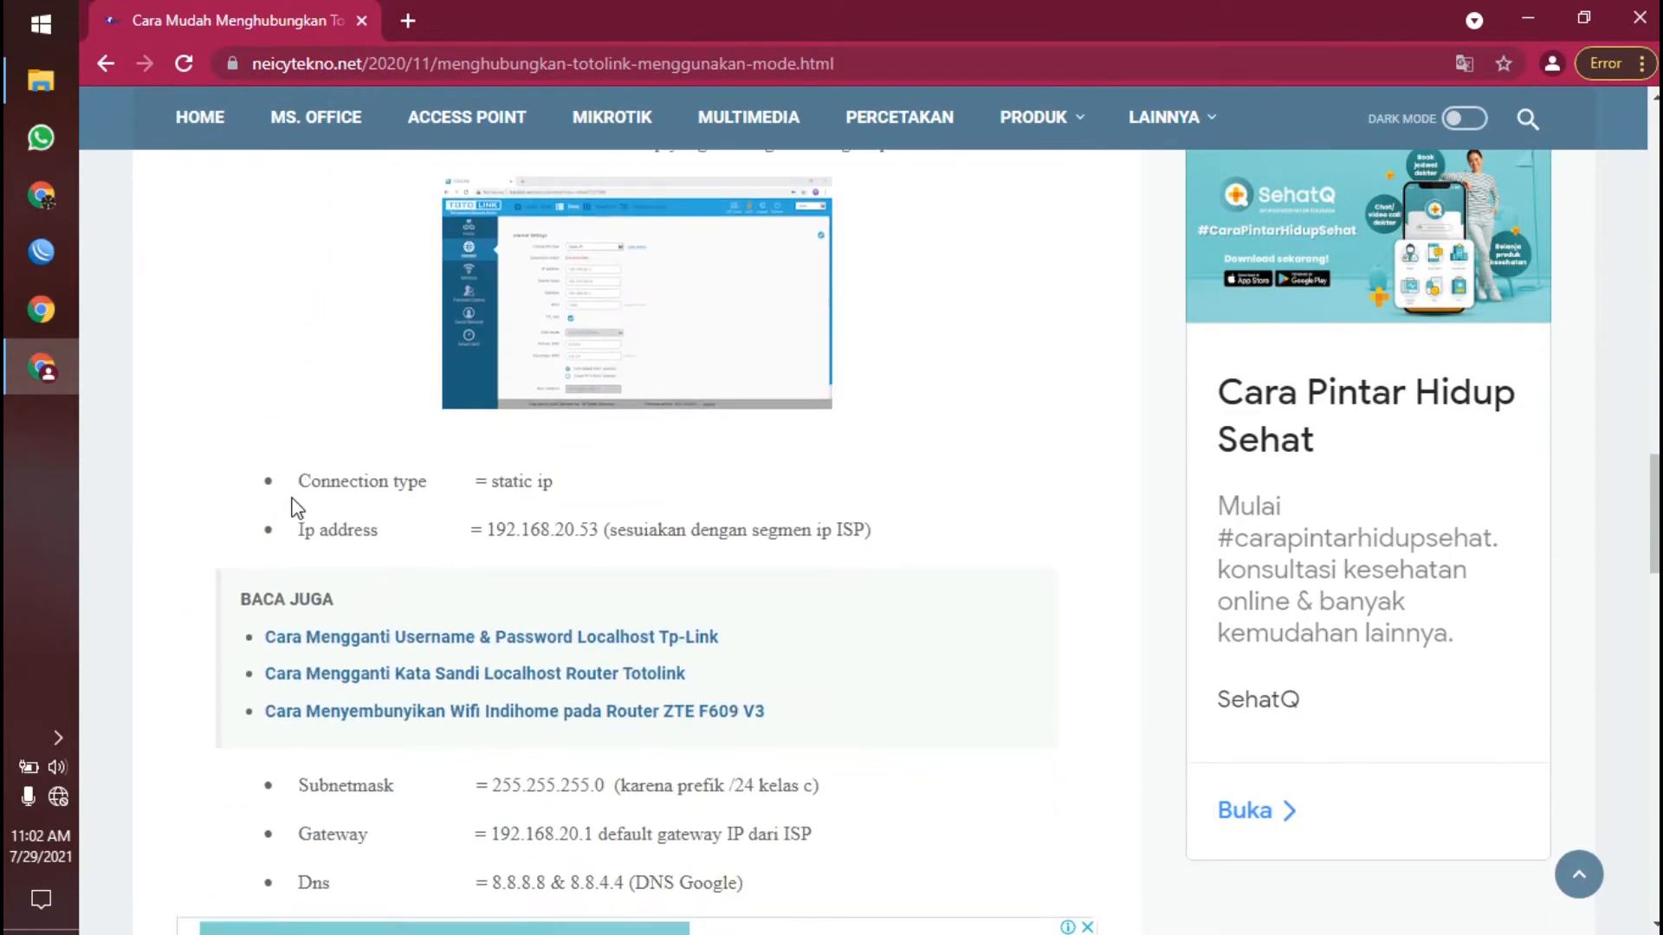
scroll(292, 469, down, 6)
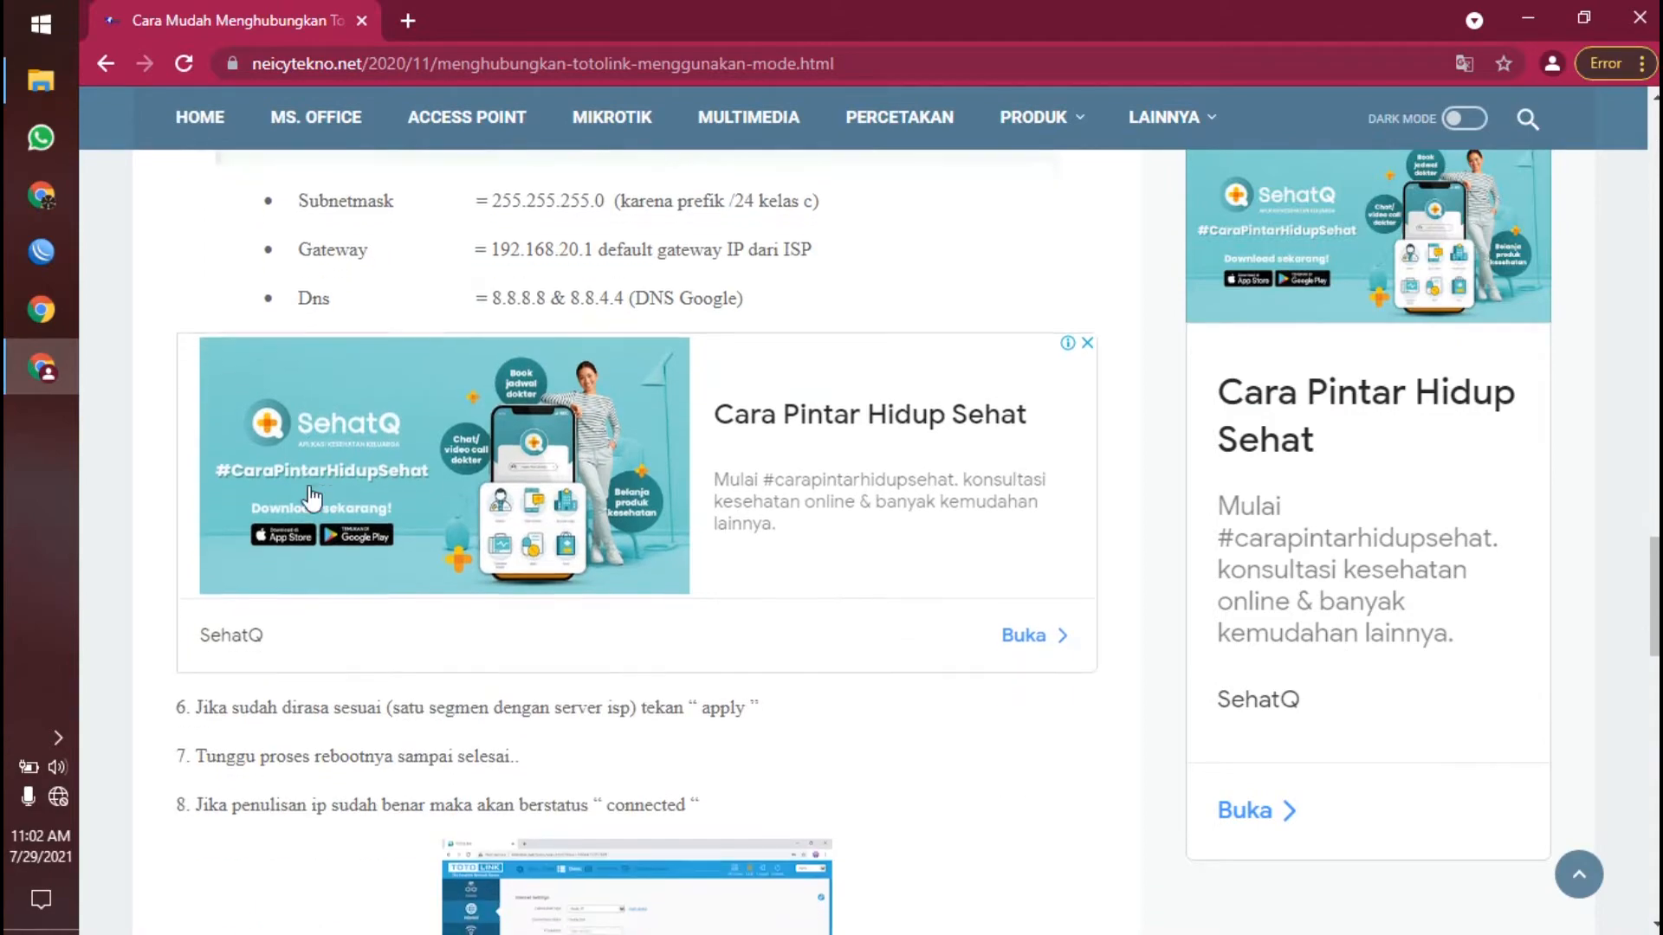
scroll(314, 499, down, 4)
scroll(312, 491, up, 15)
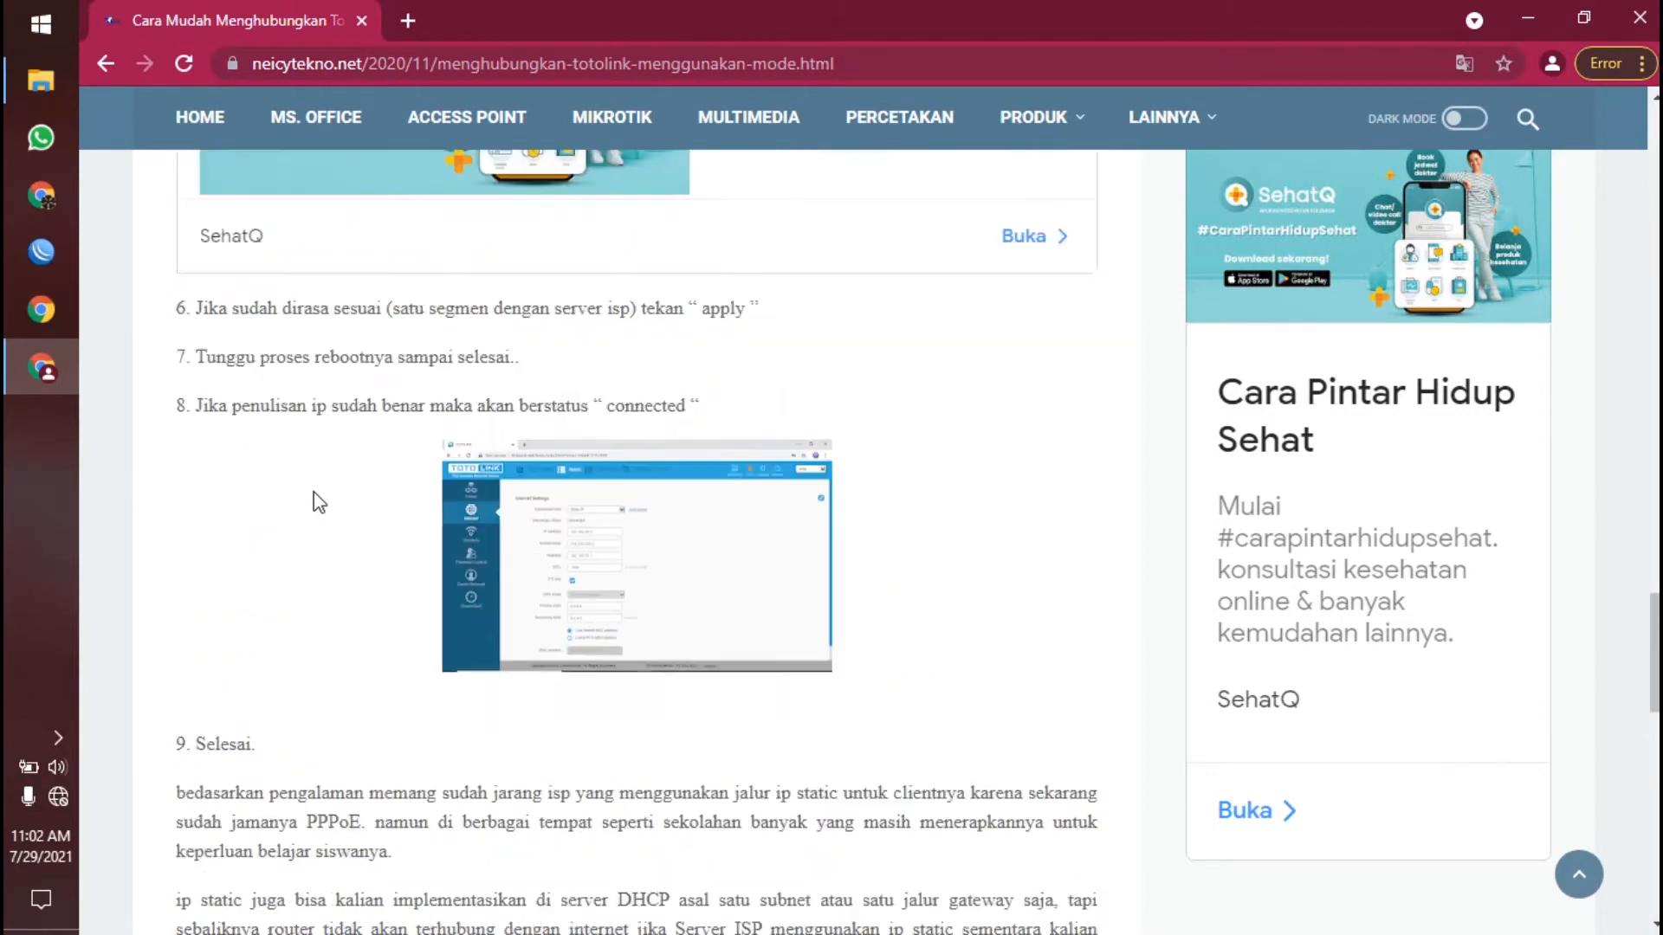
scroll(313, 492, up, 15)
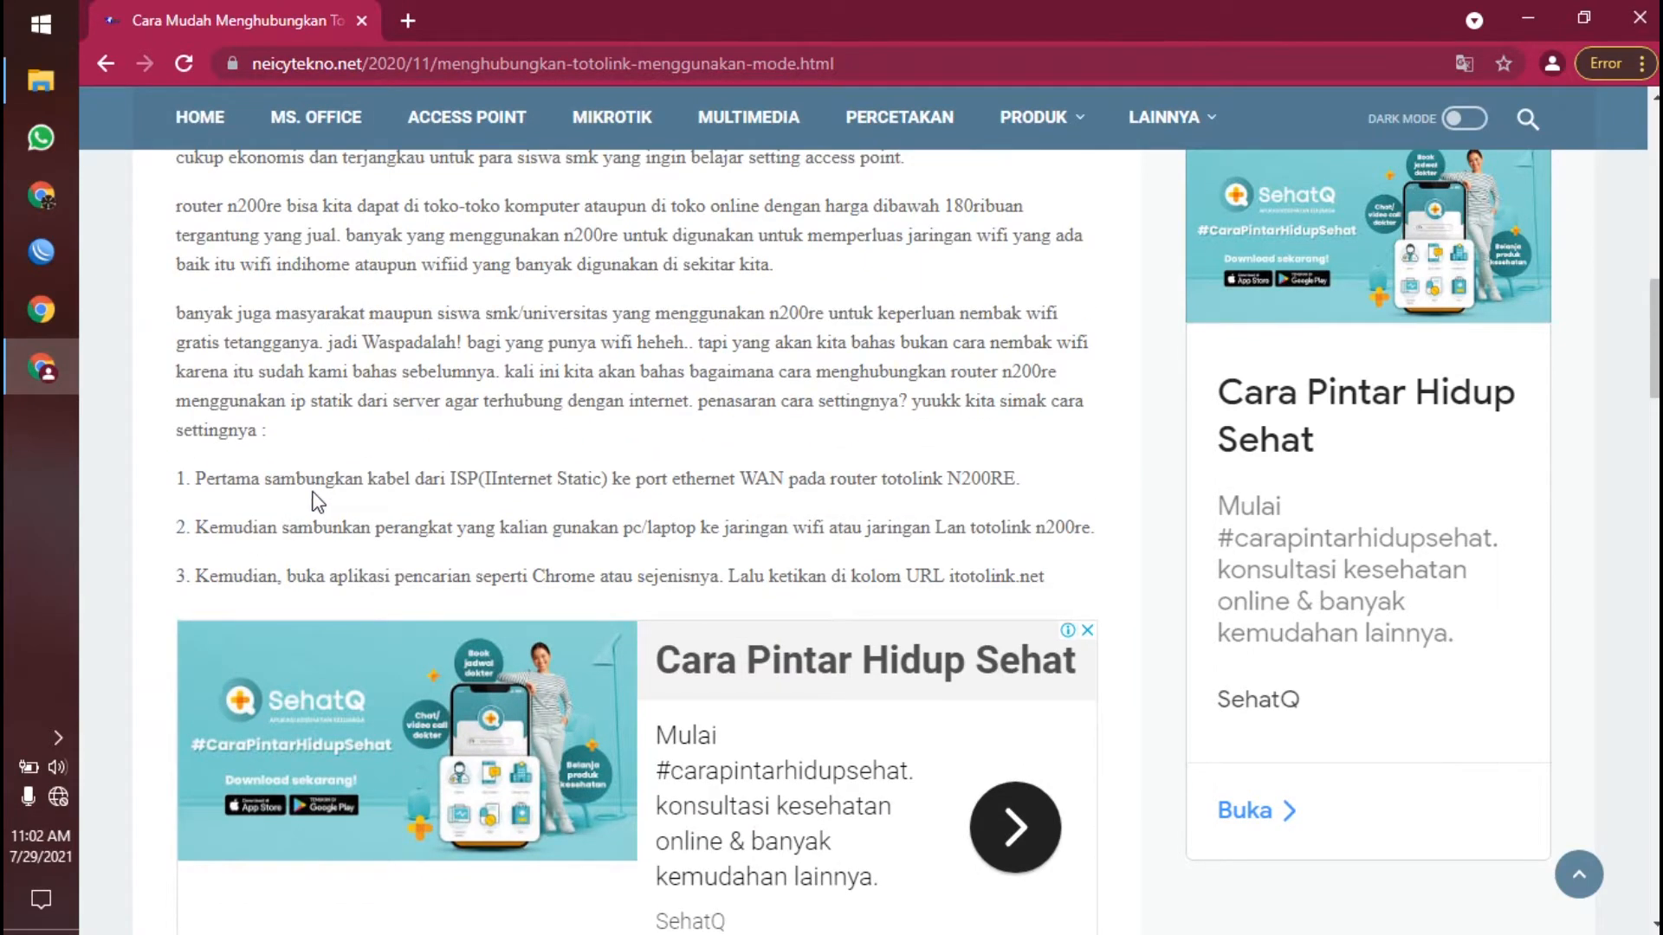
scroll(314, 492, down, 1)
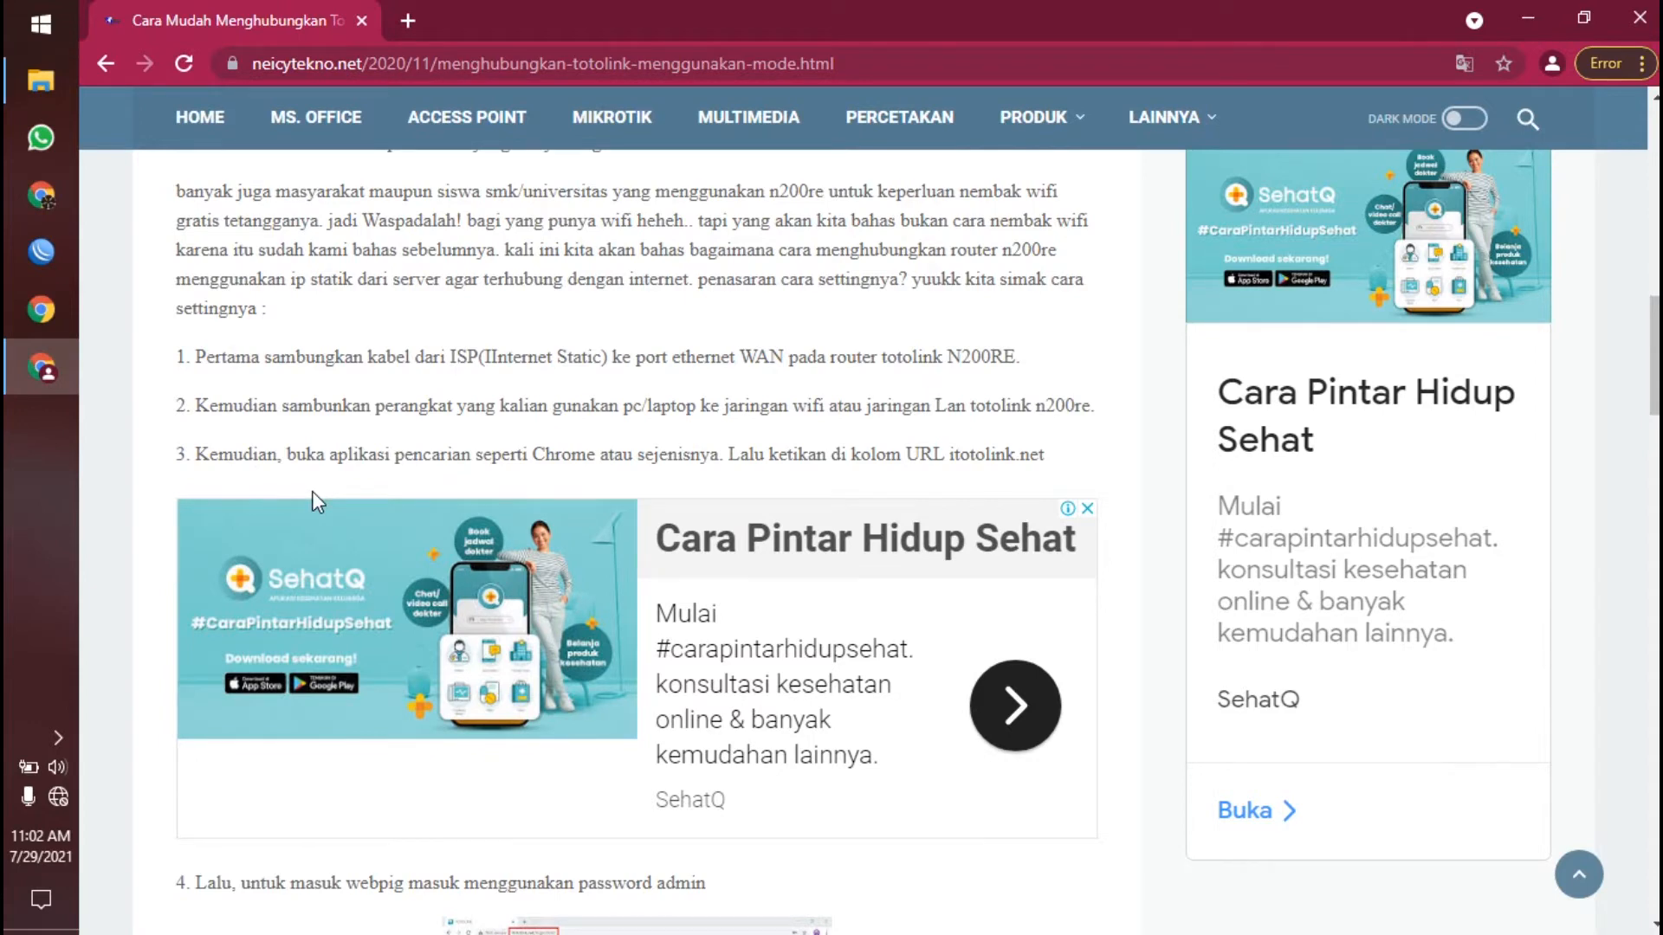
scroll(312, 493, down, 3)
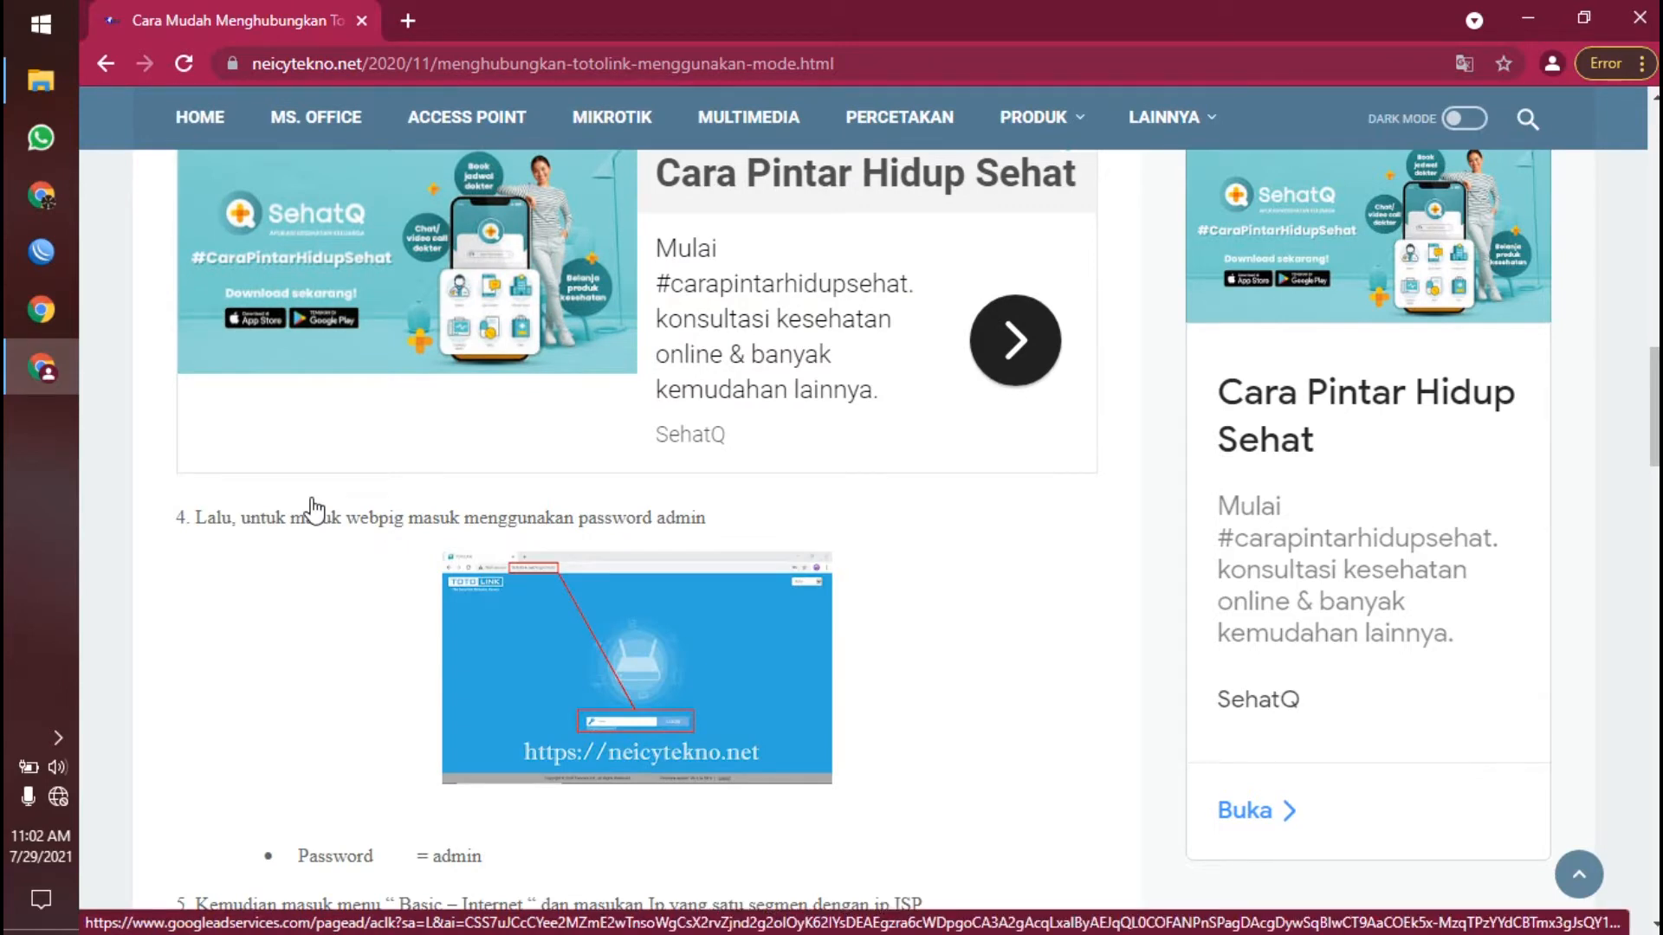
scroll(177, 754, up, 8)
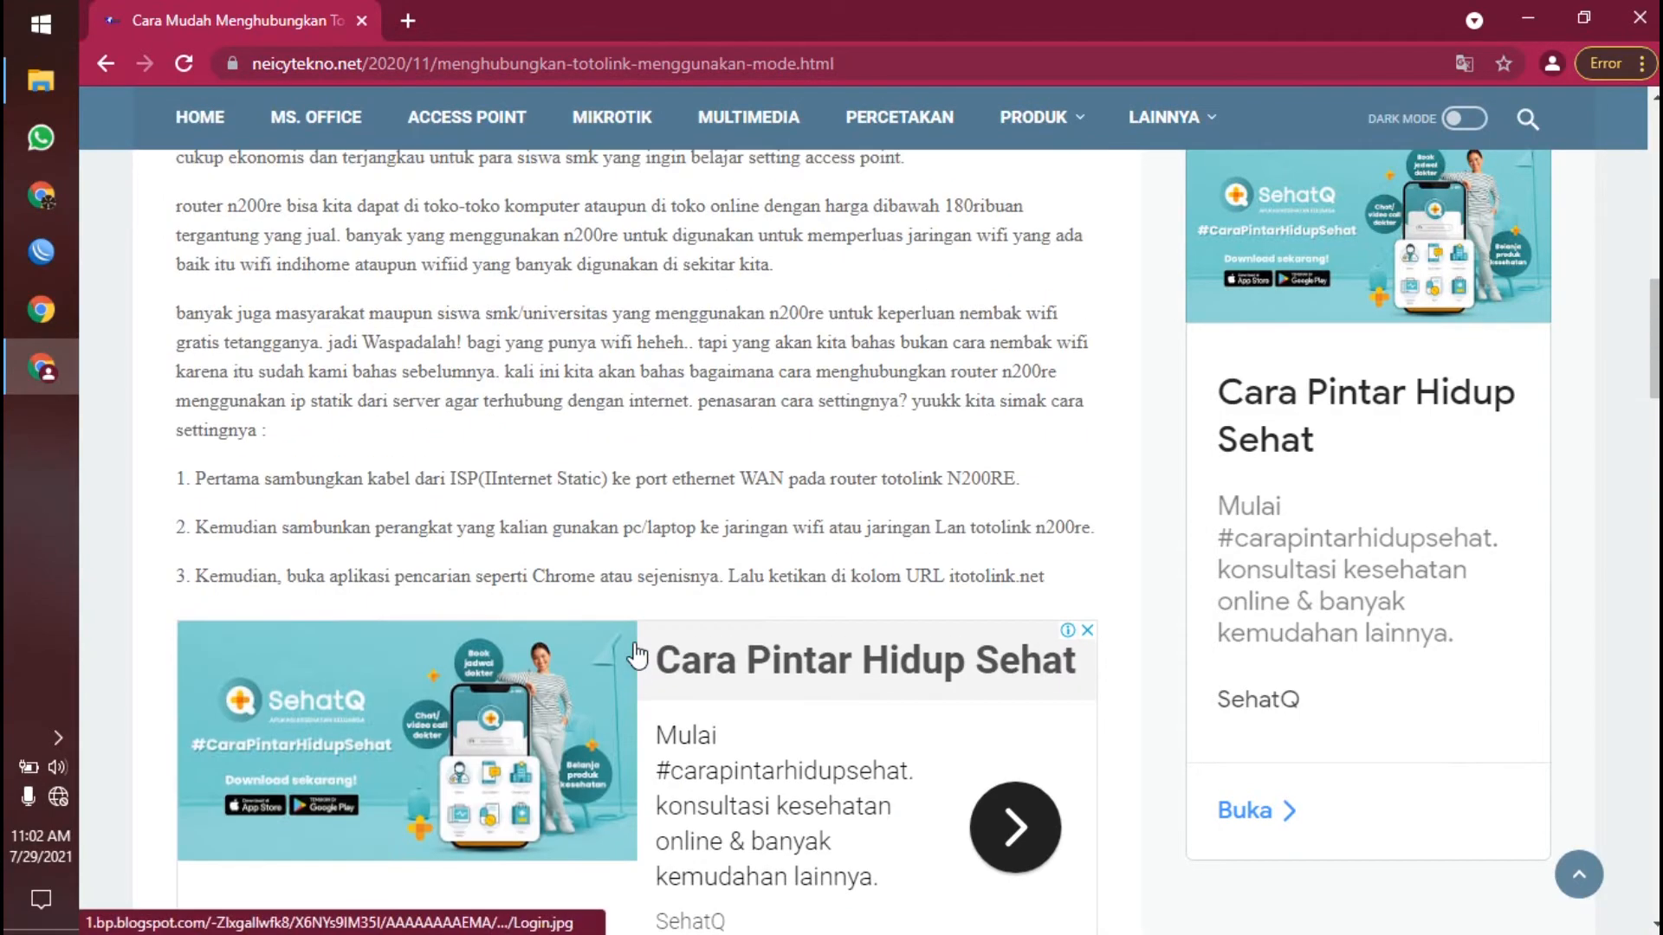
scroll(181, 600, down, 3)
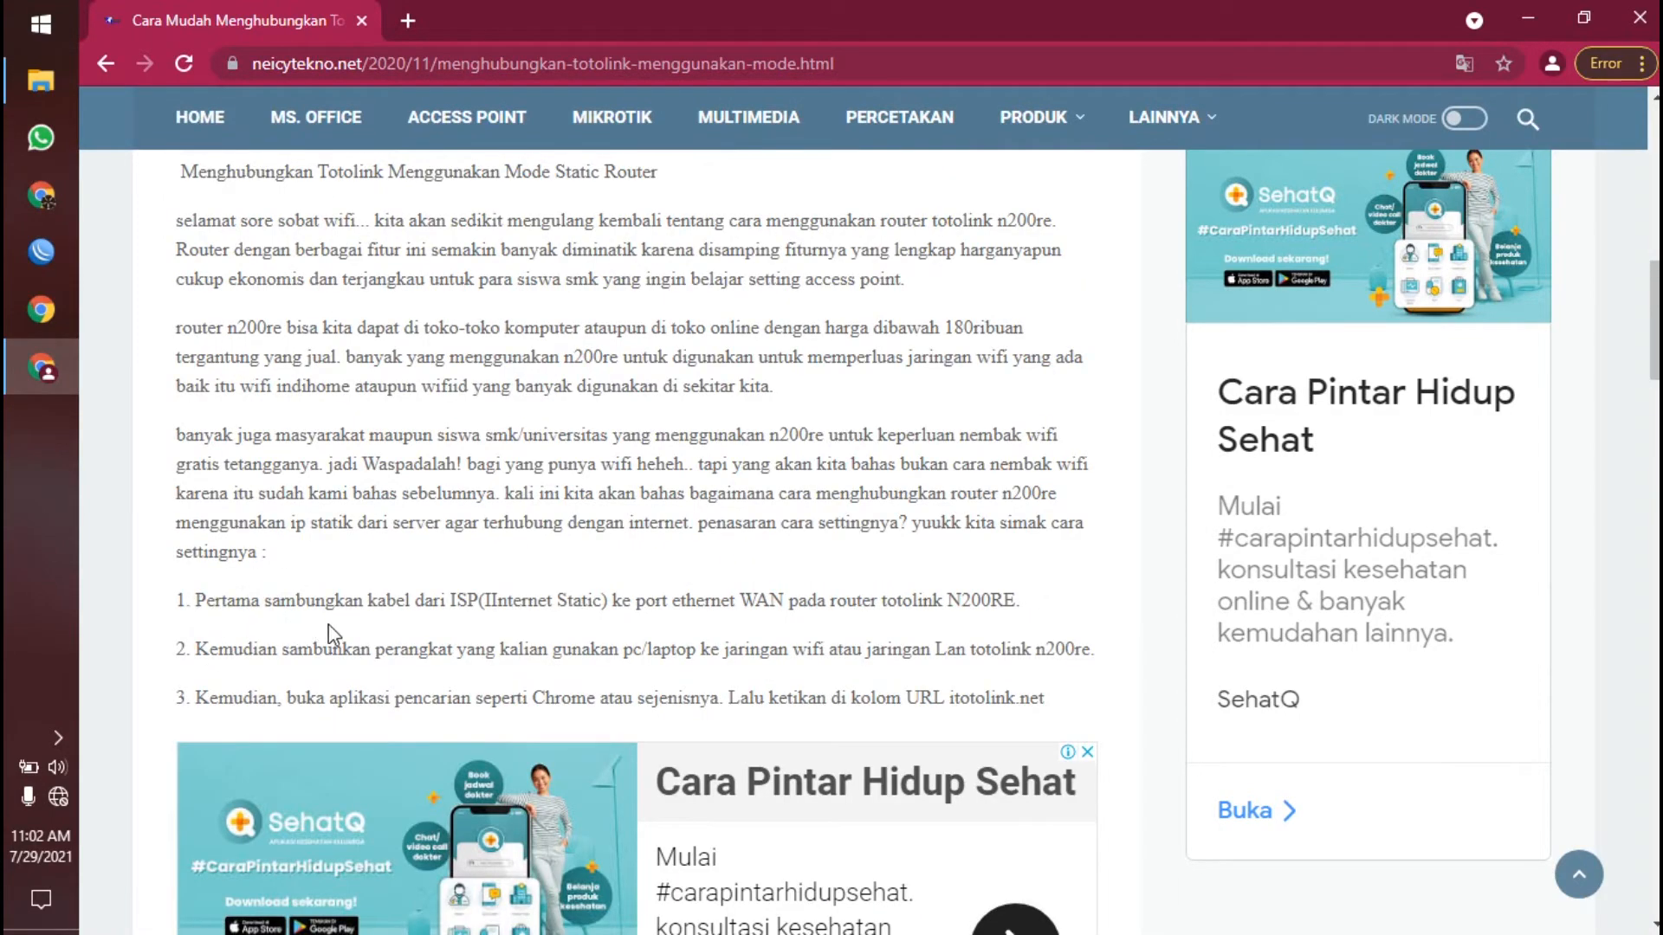
Step: Highlight the ISP and ethernet WAN mentions in step 1, then switch Wi-Fi on
drag(423, 604, 537, 604)
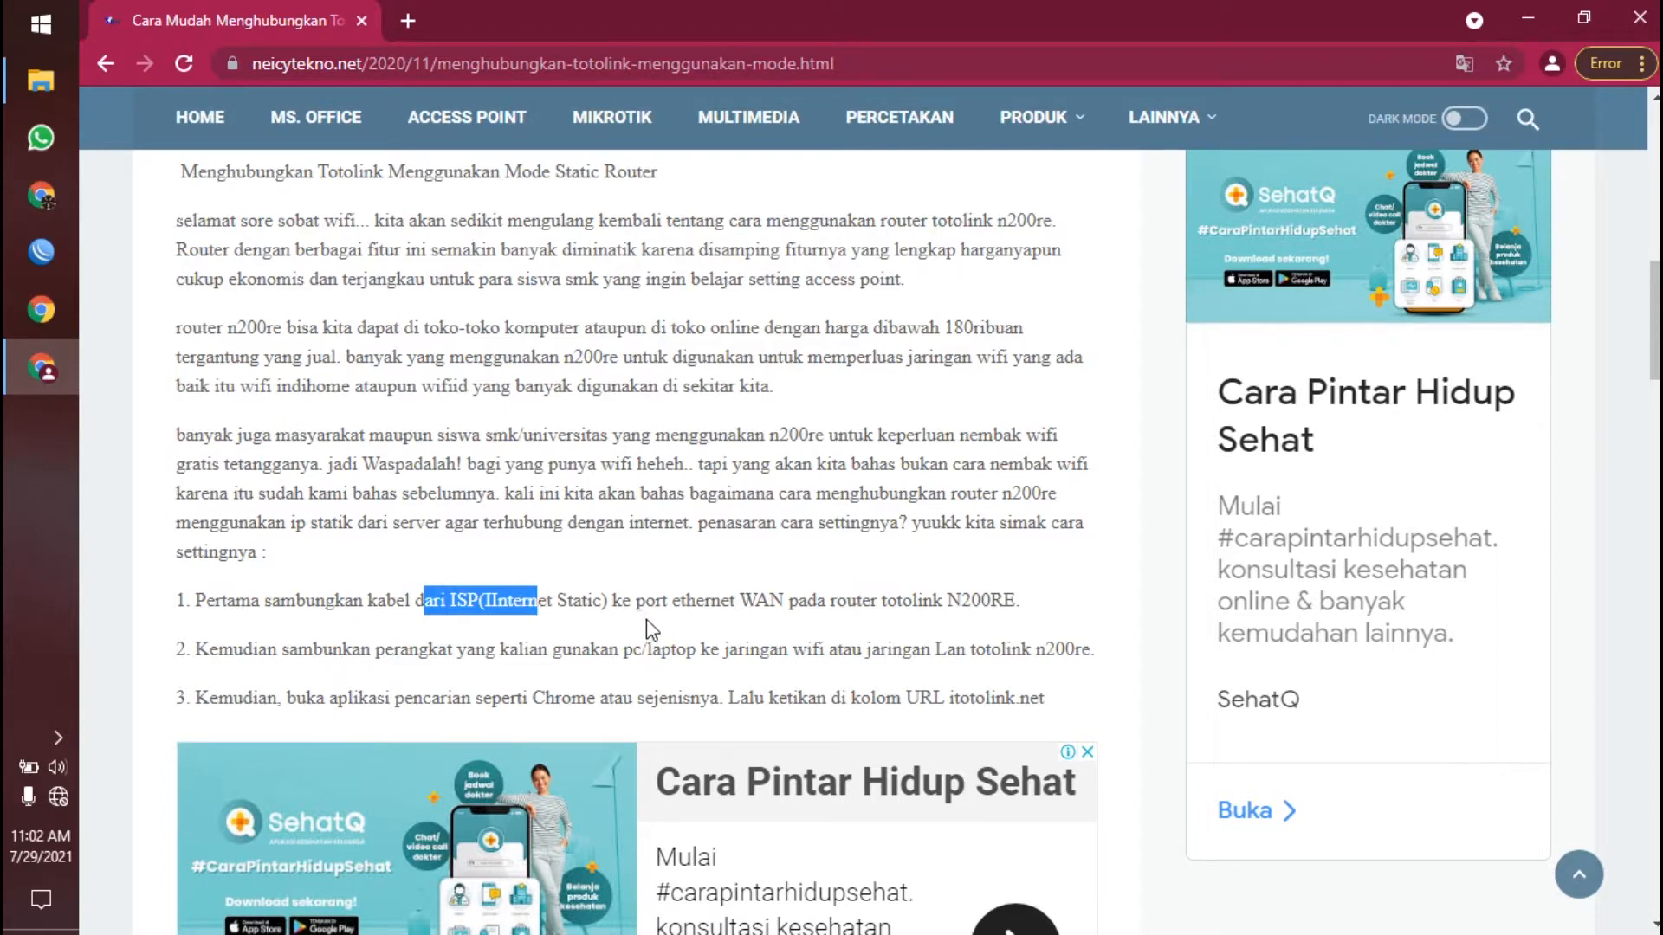
drag(672, 604, 784, 604)
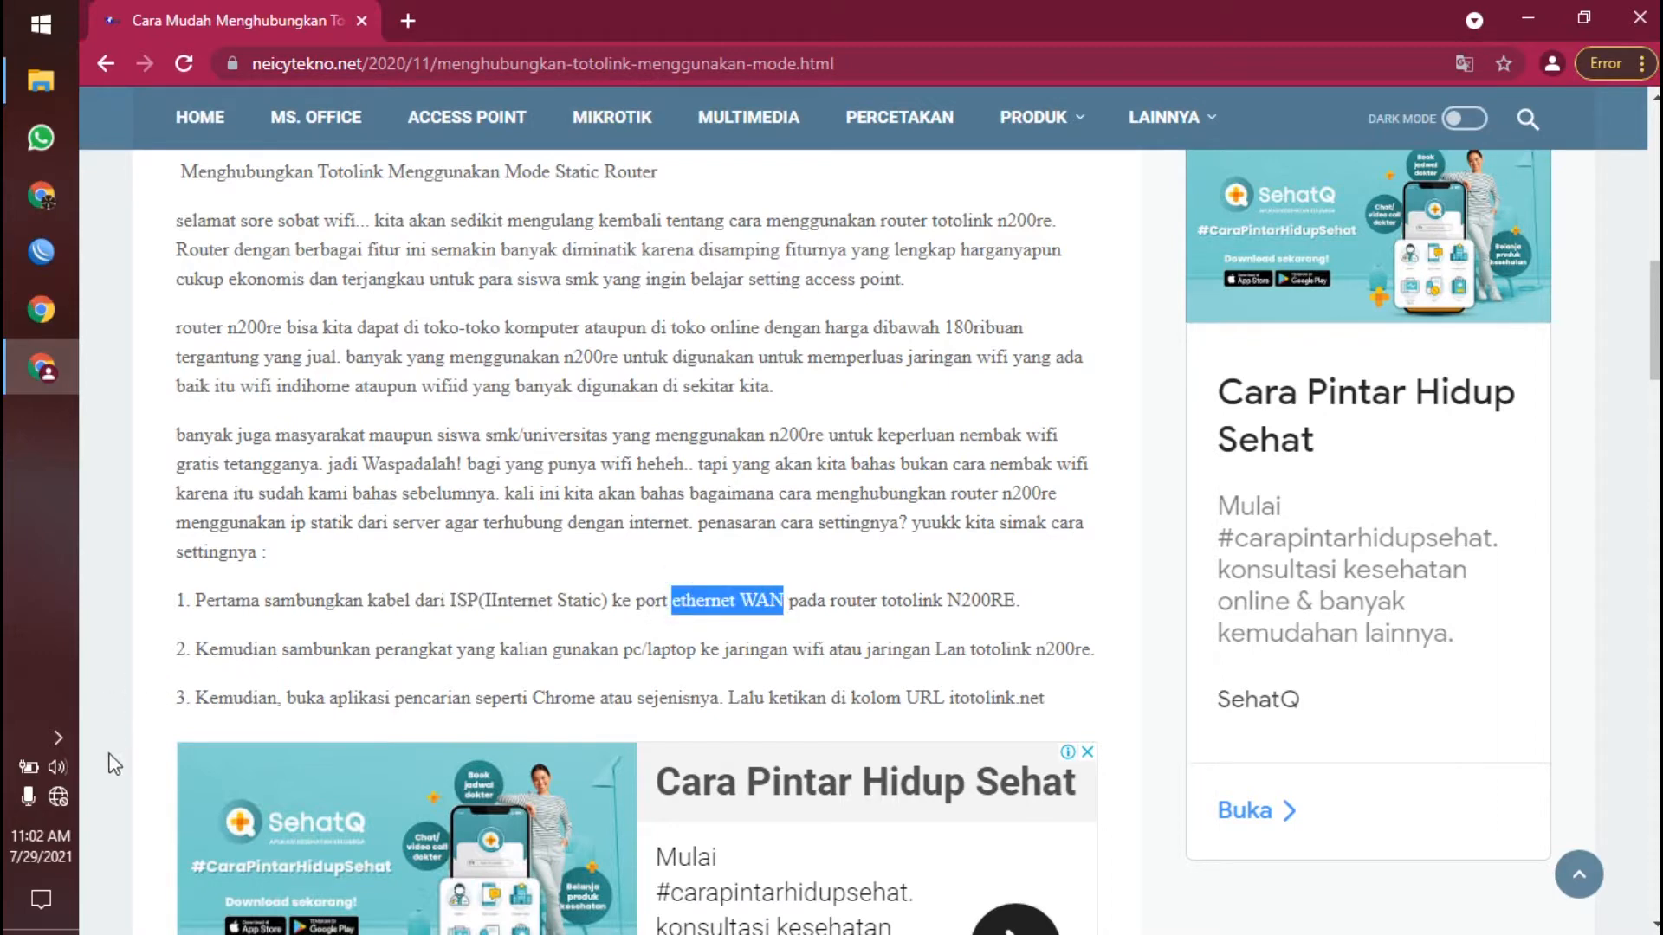
click(57, 797)
click(128, 892)
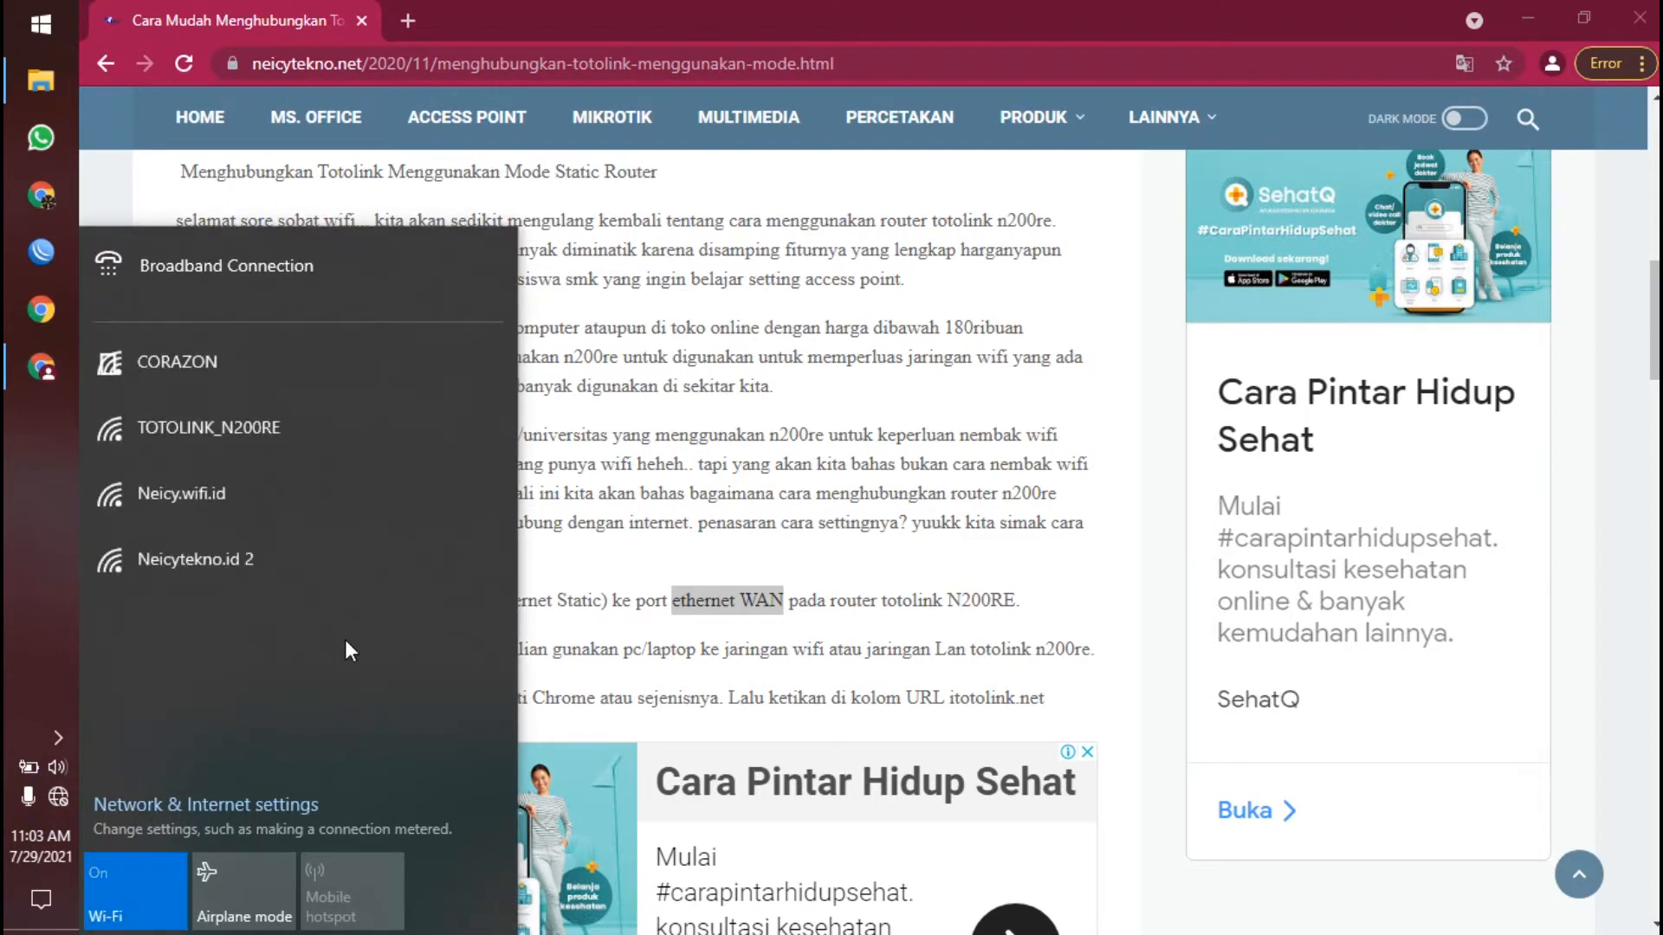
Step: Connect to the open TOTOLINK_N200RE network and start a new blank Chrome tab
click(259, 435)
click(414, 589)
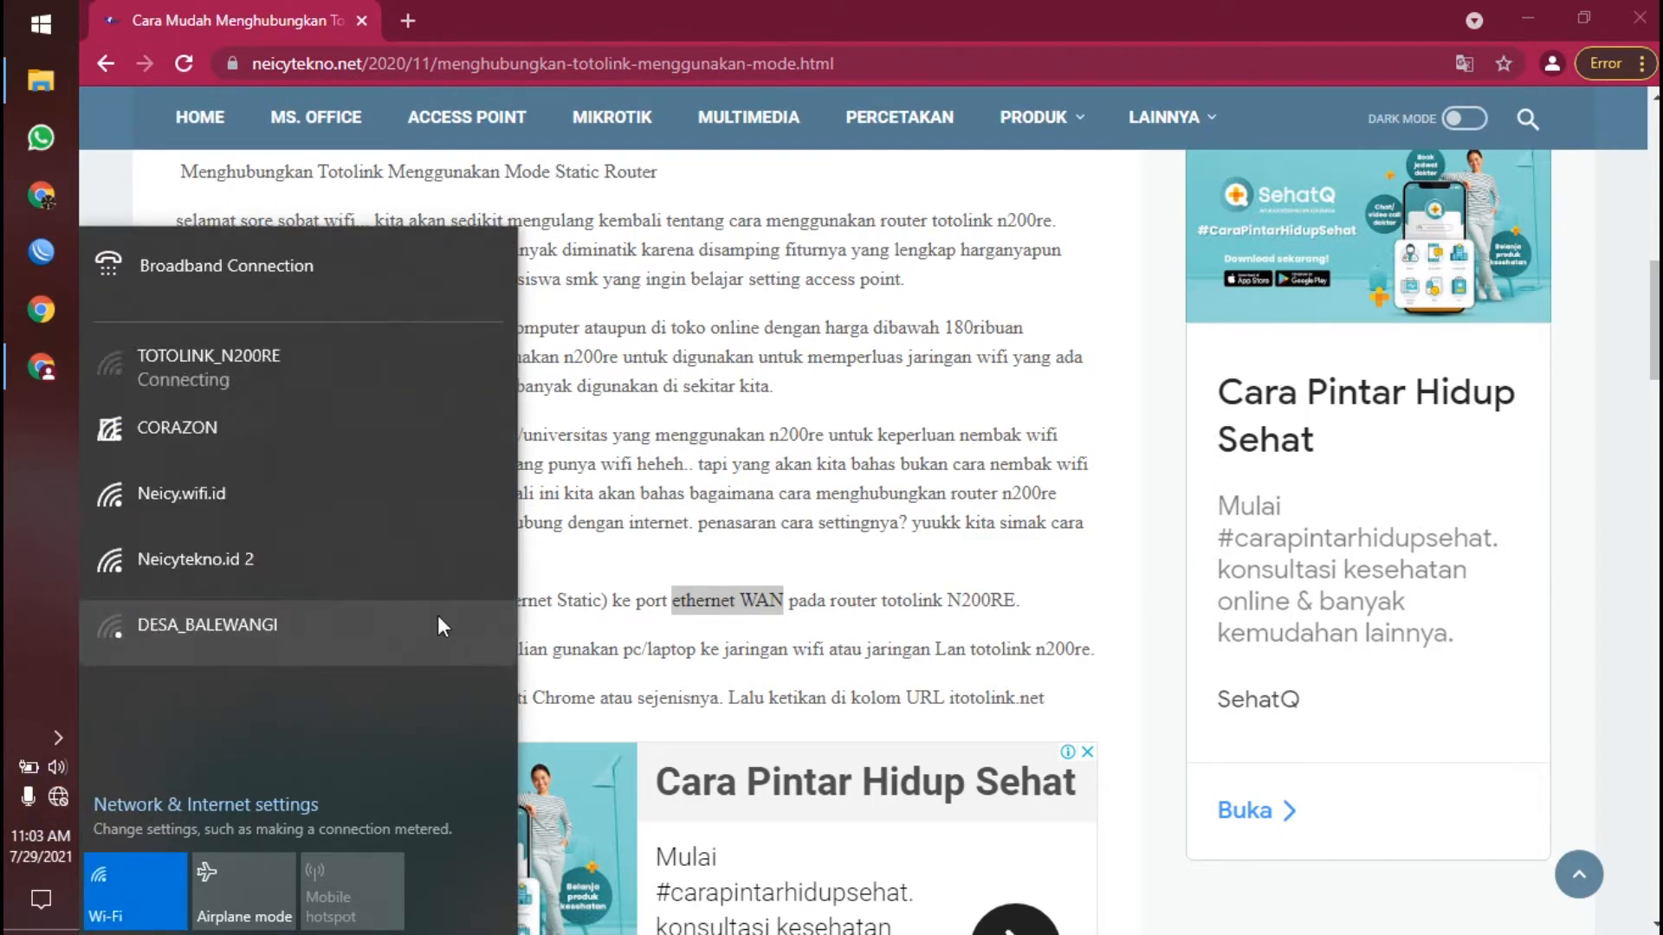
click(236, 386)
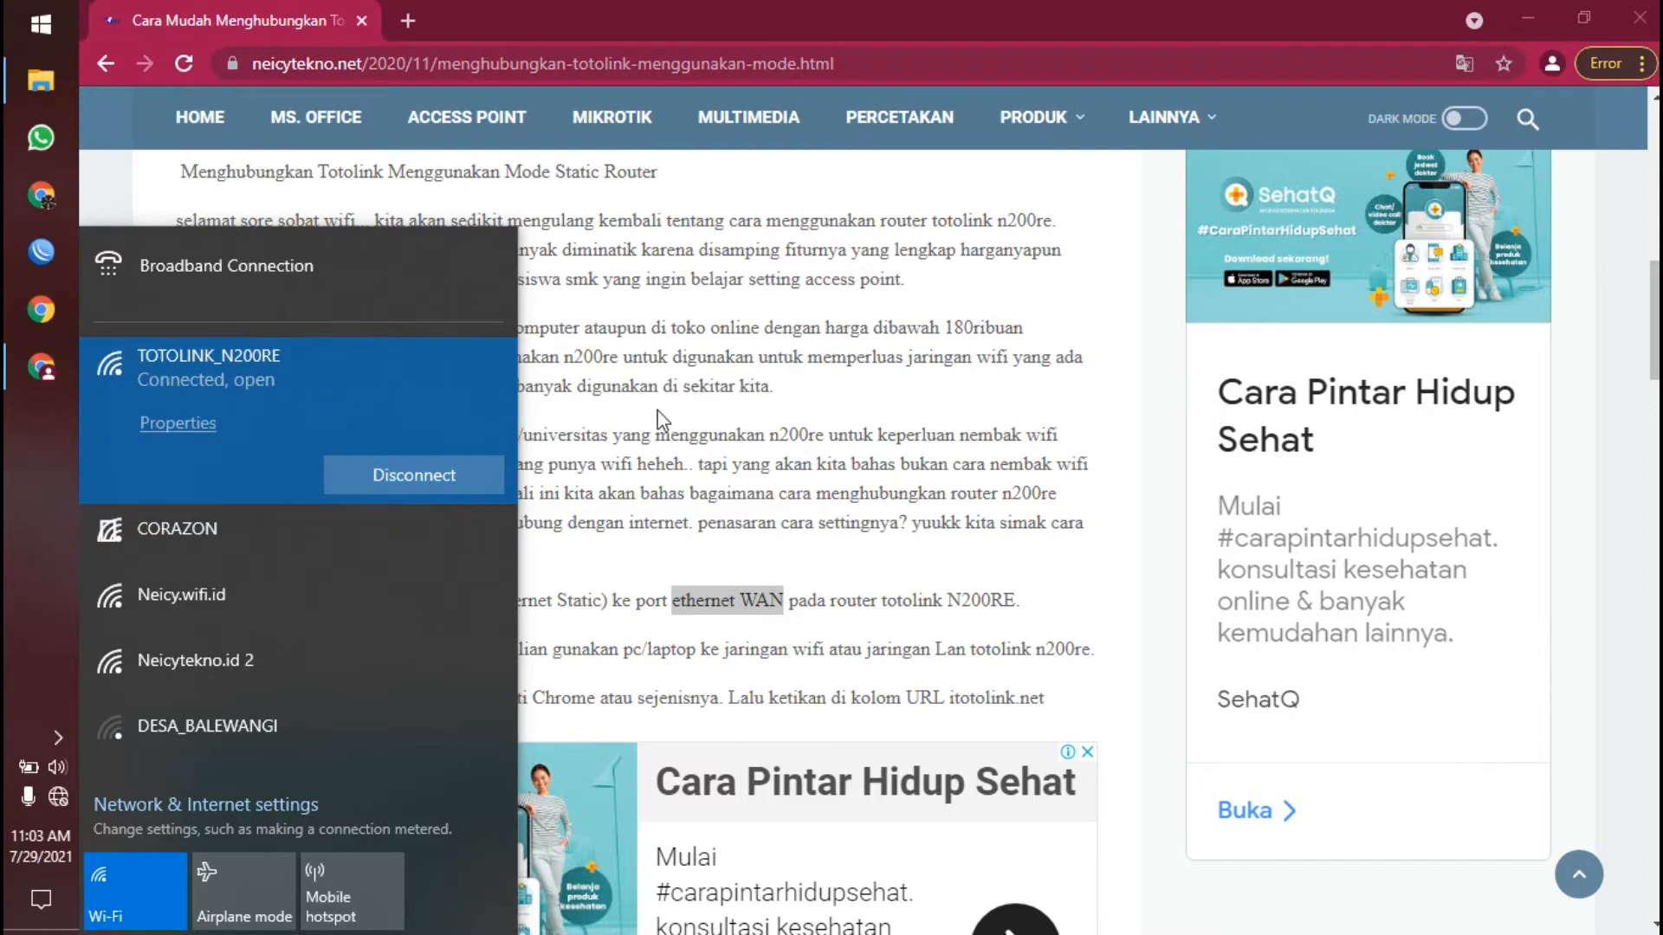
click(657, 412)
click(405, 12)
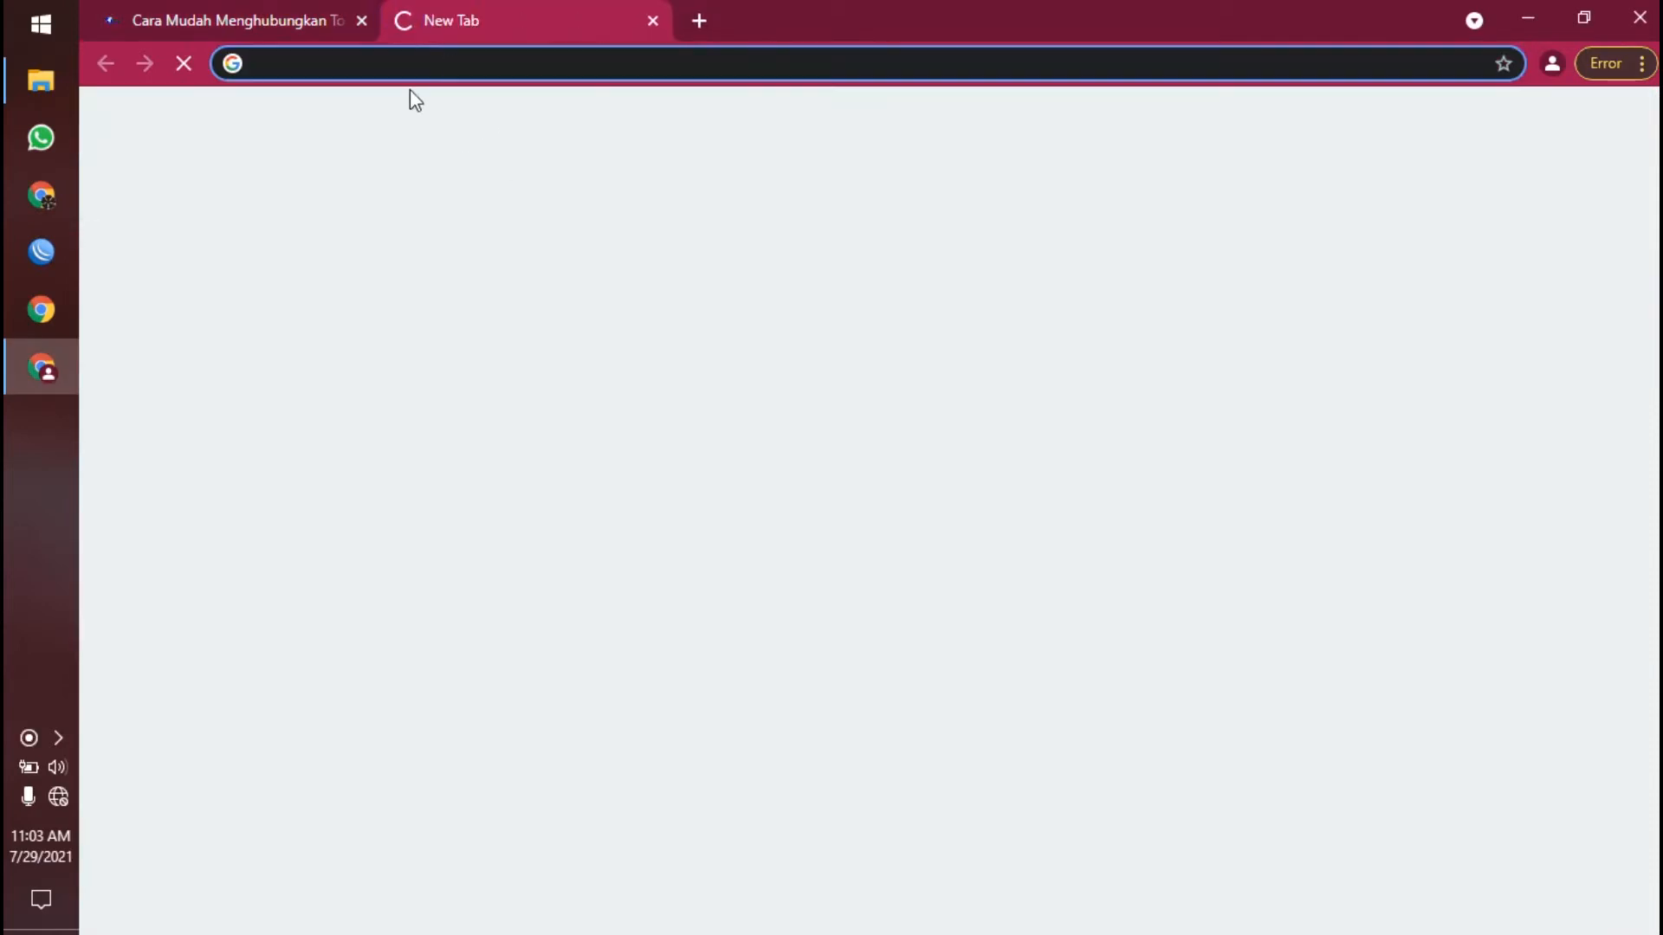
Step: In the new blank tab, go to 192.168.0.1 to load the router's login.html page
click(159, 14)
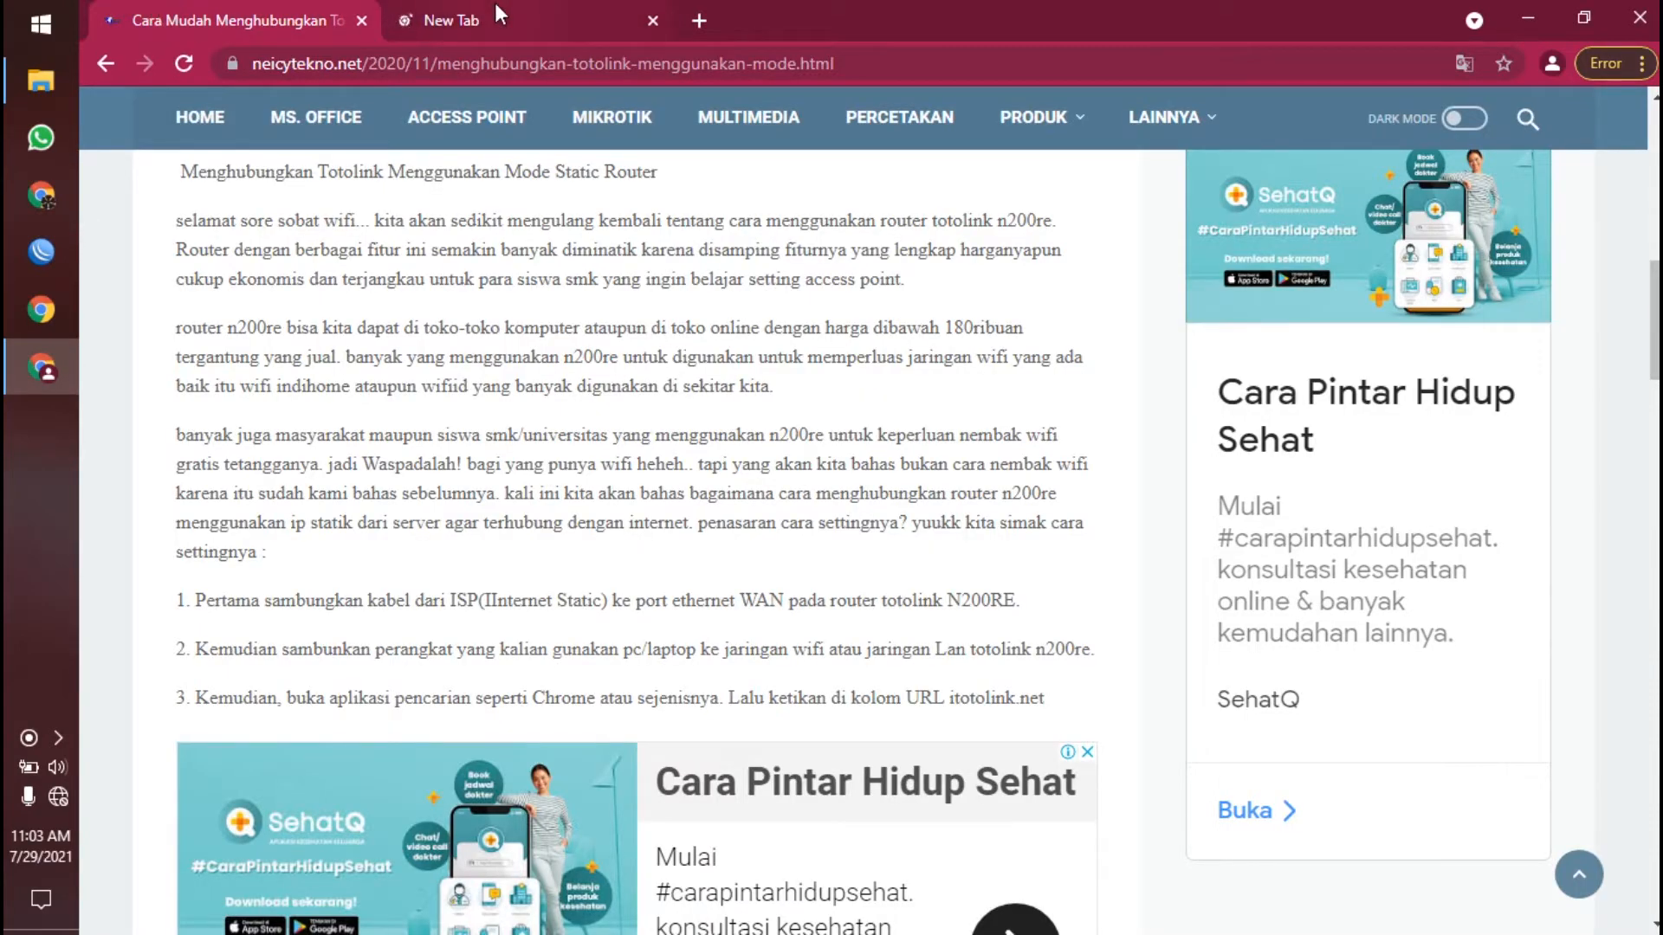
click(494, 9)
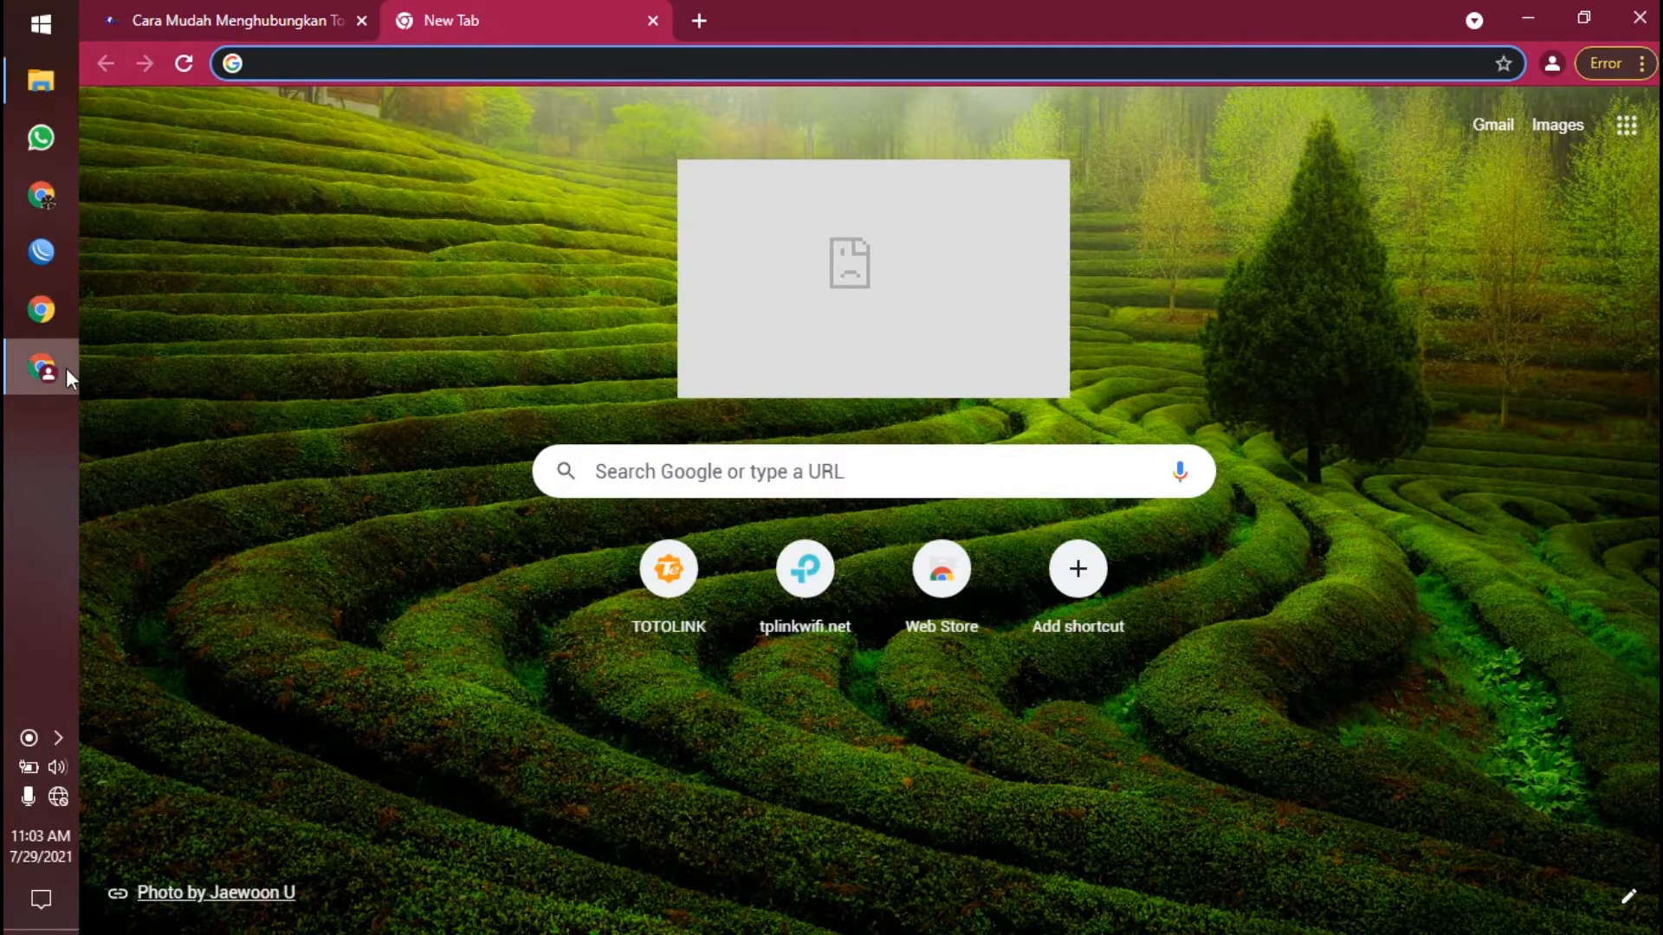
mouse_move(66, 367)
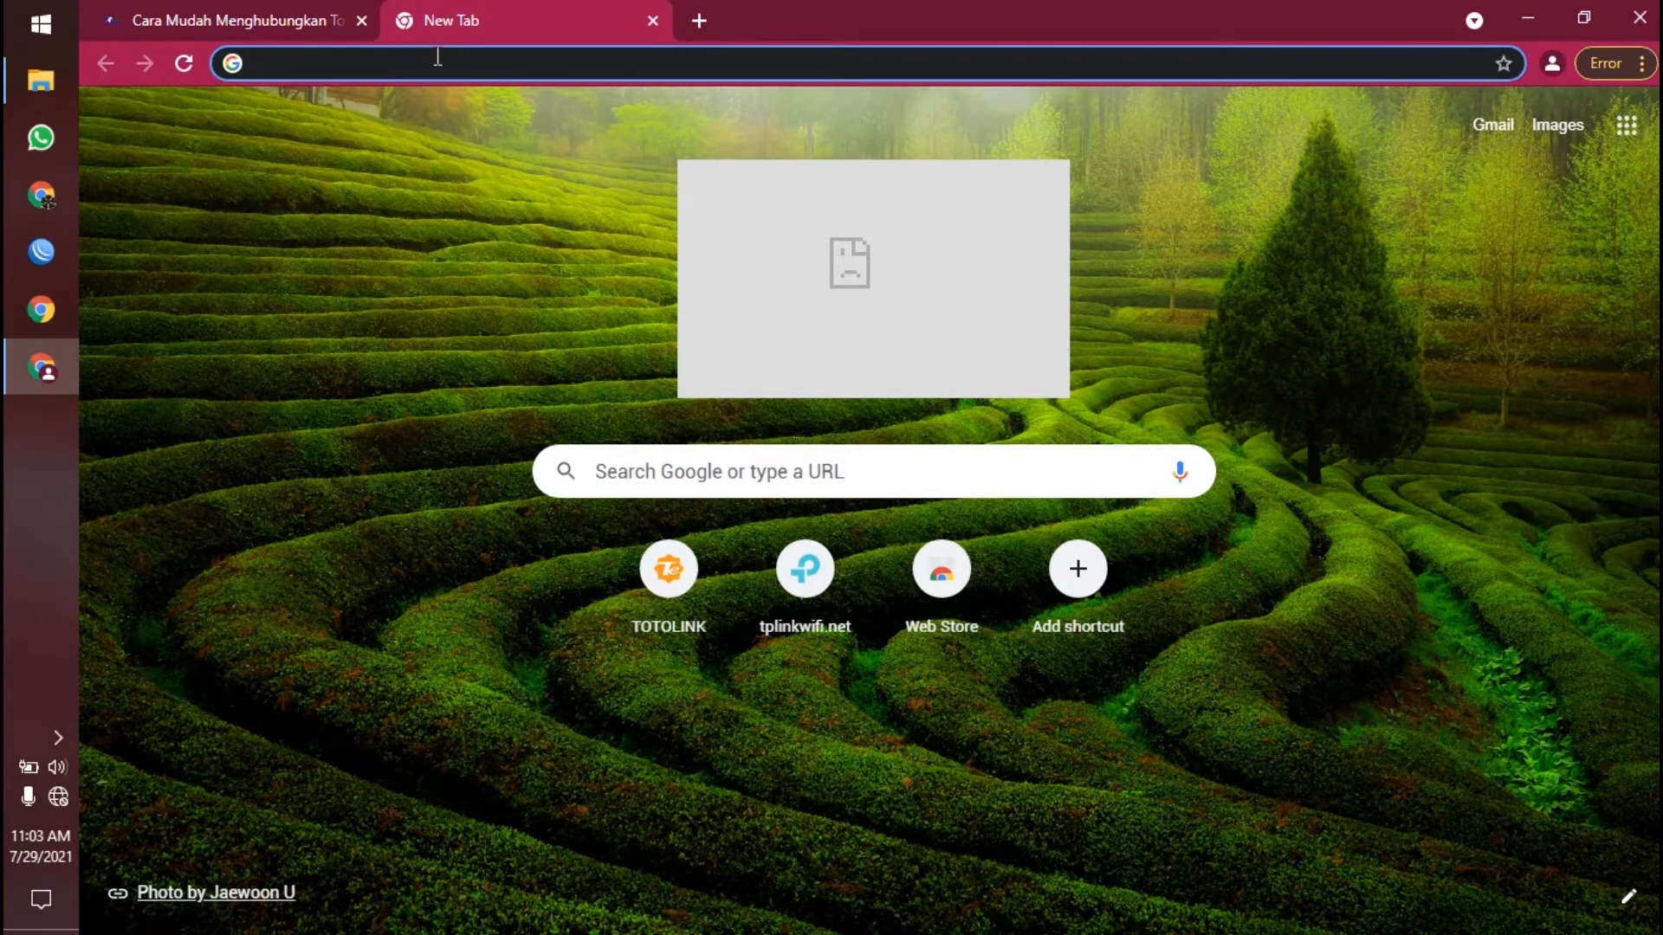
text(19)
key(Right)
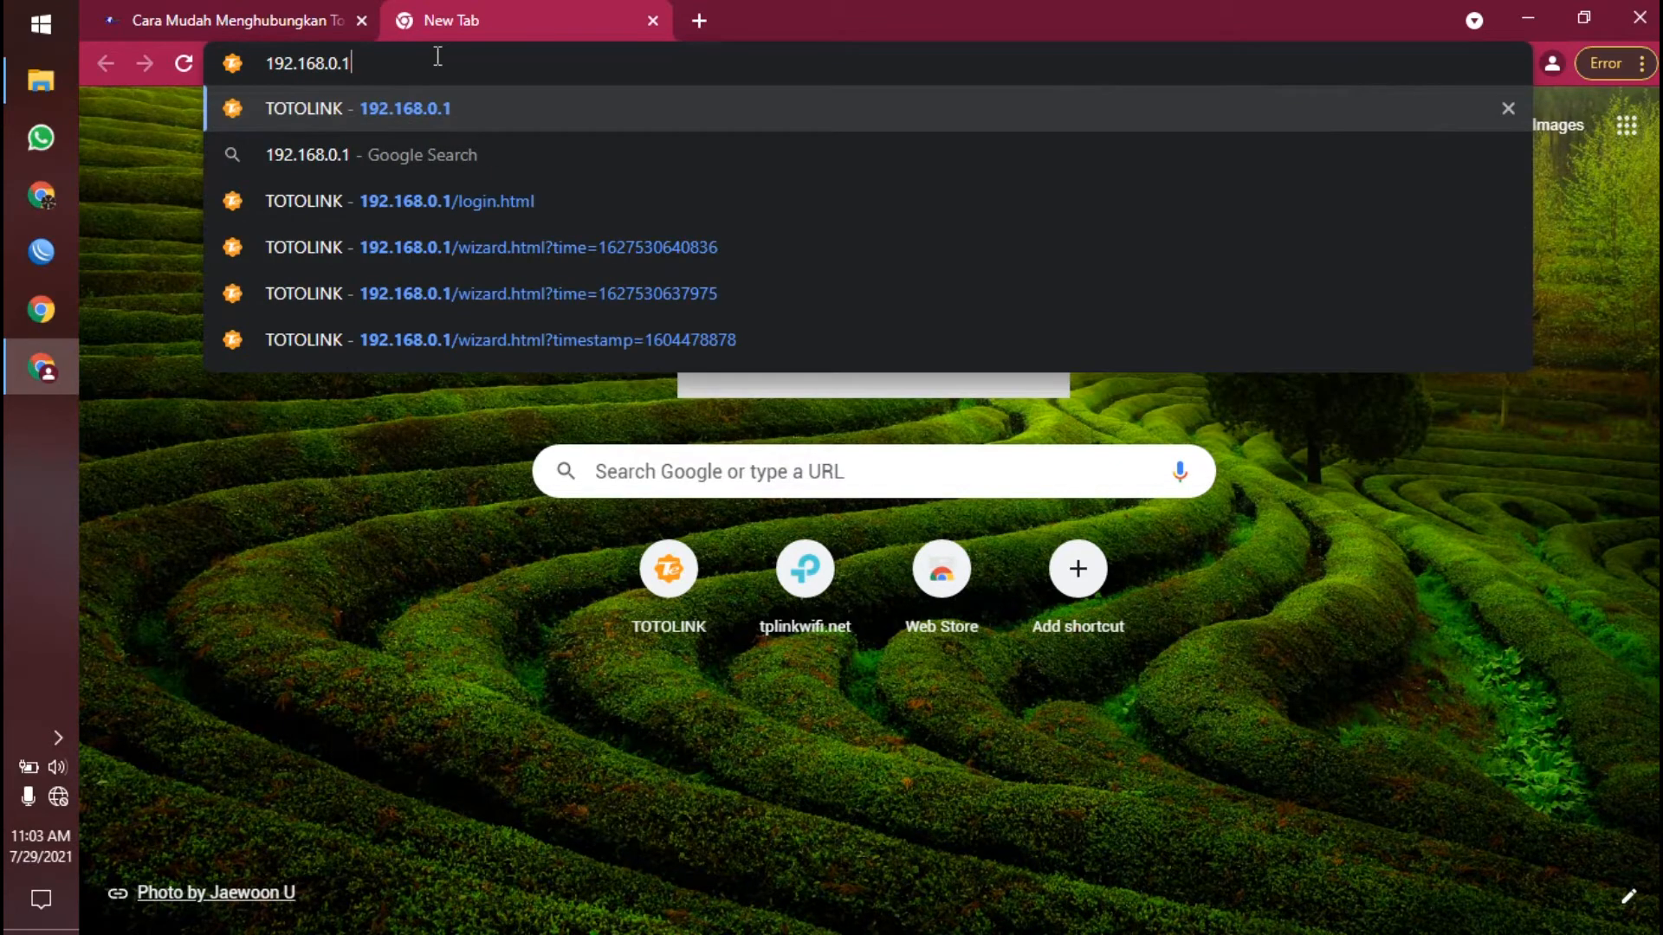
key(Return)
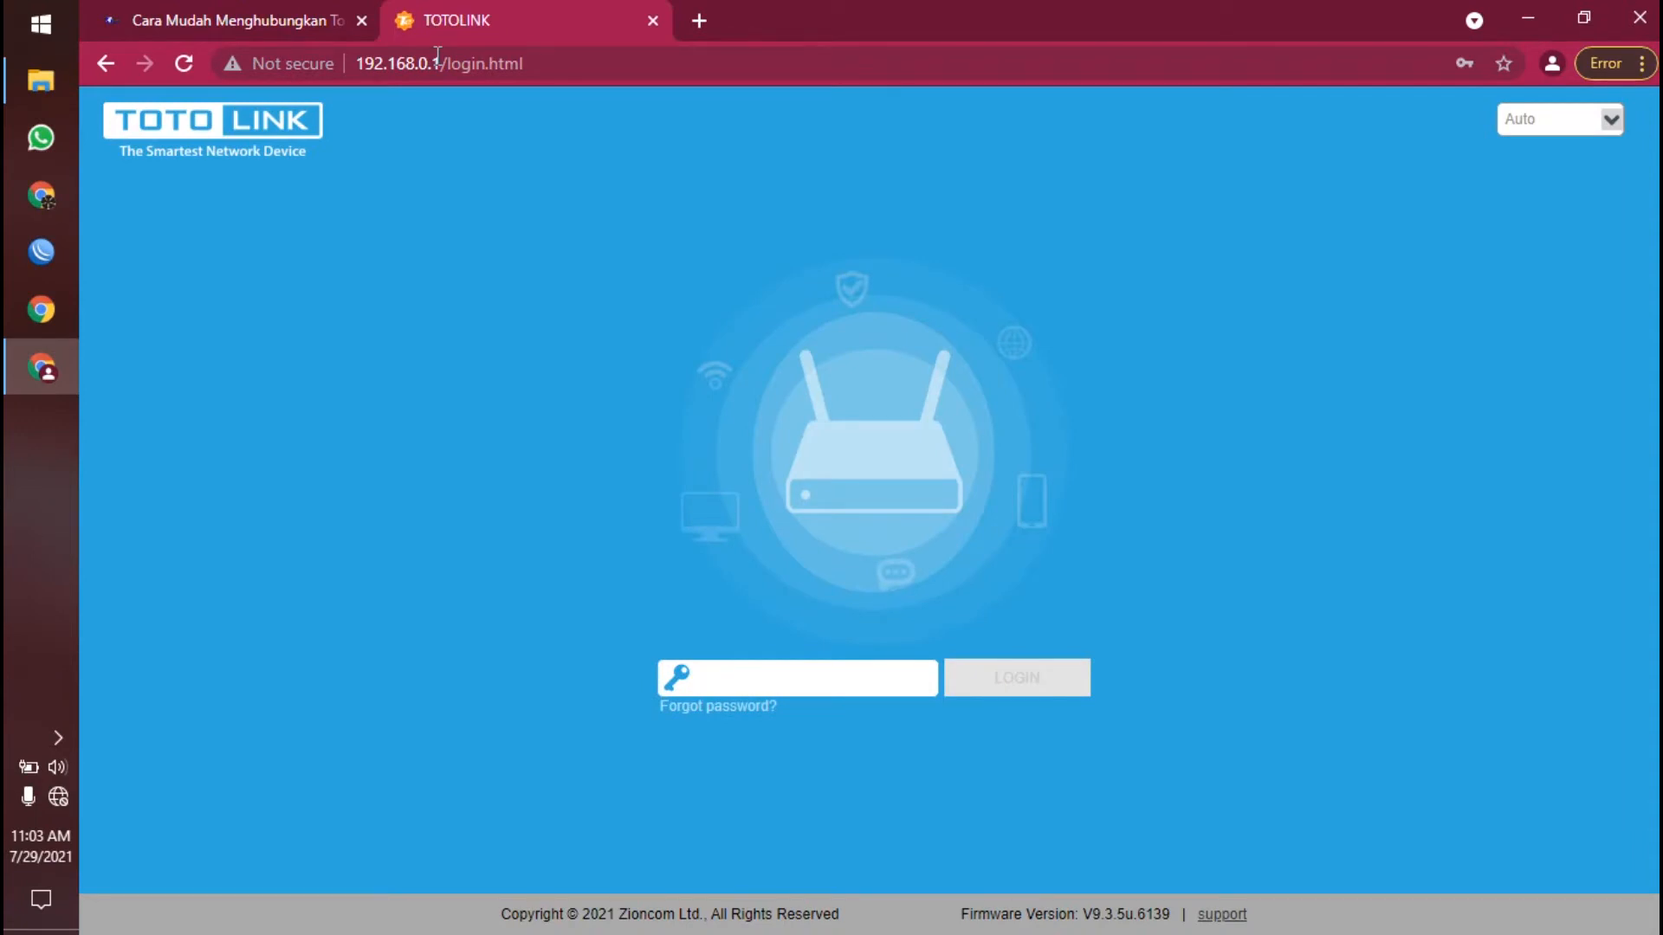
Step: Load itotolink.net and log in with the router's admin password
click(437, 60)
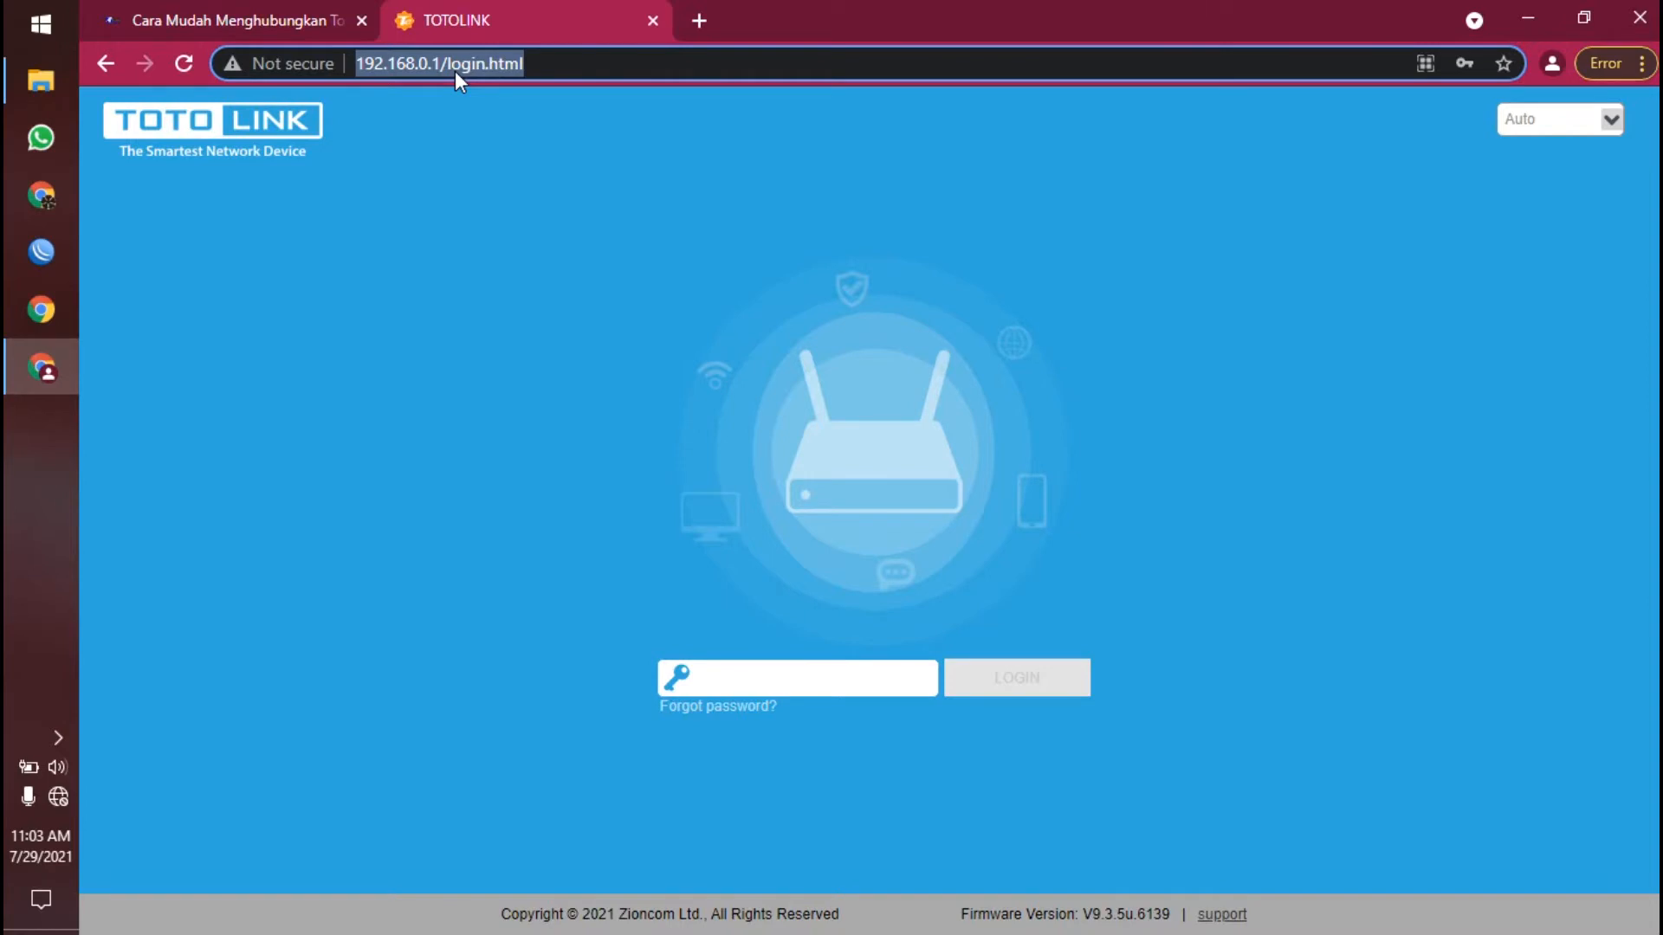
text(i)
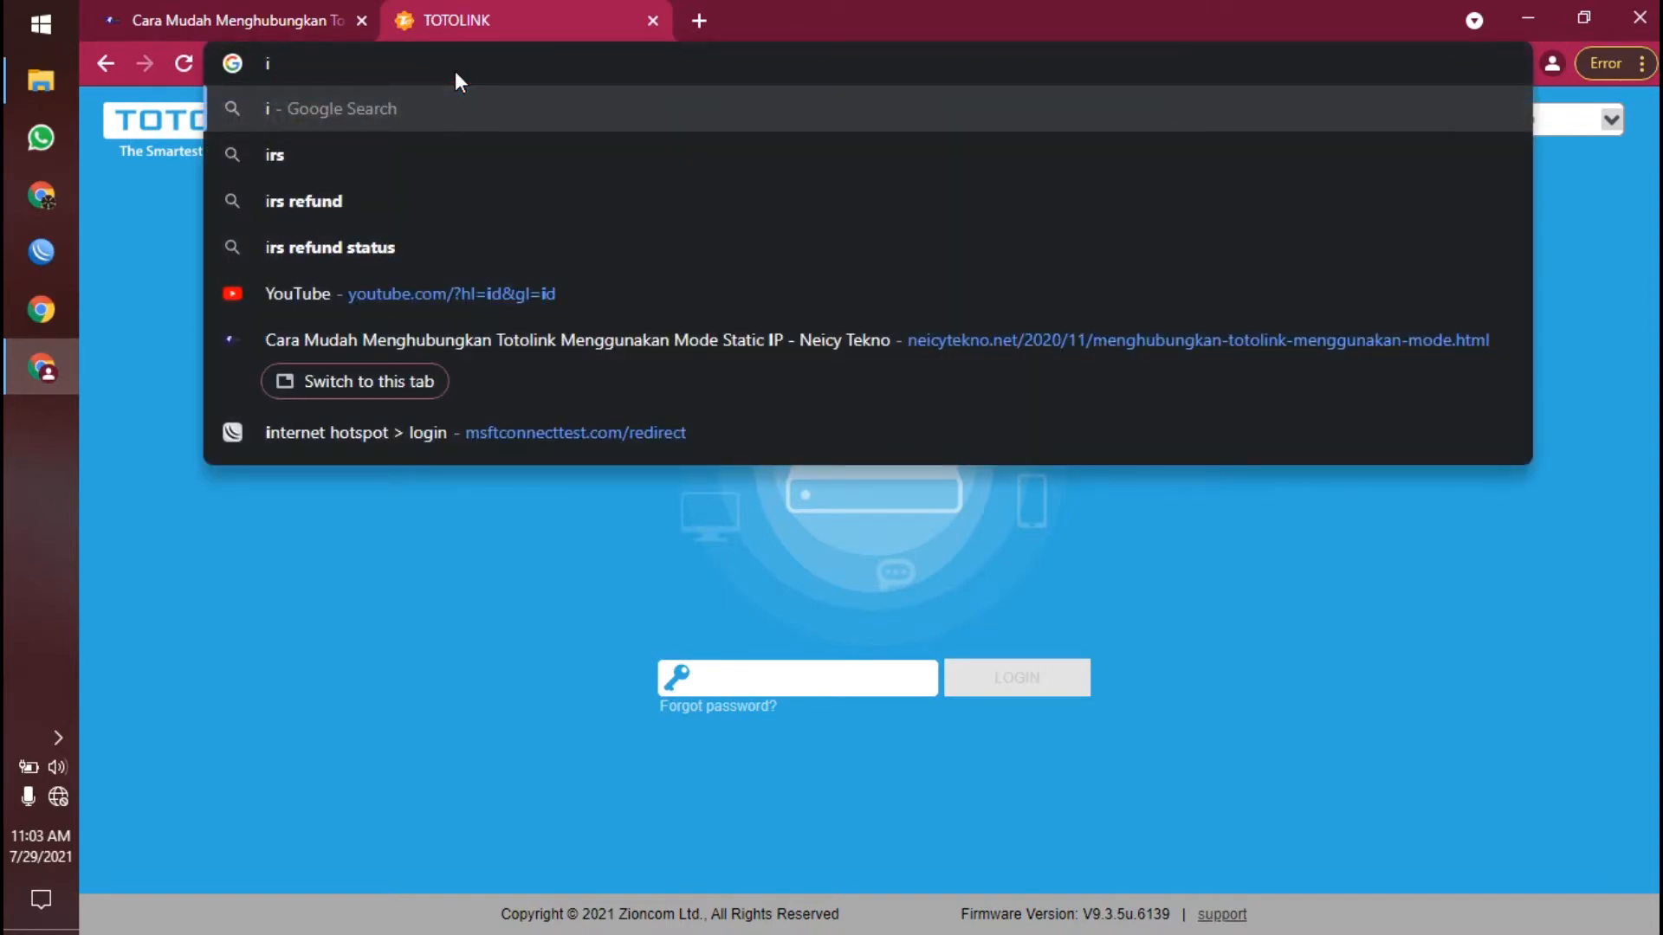
text(to)
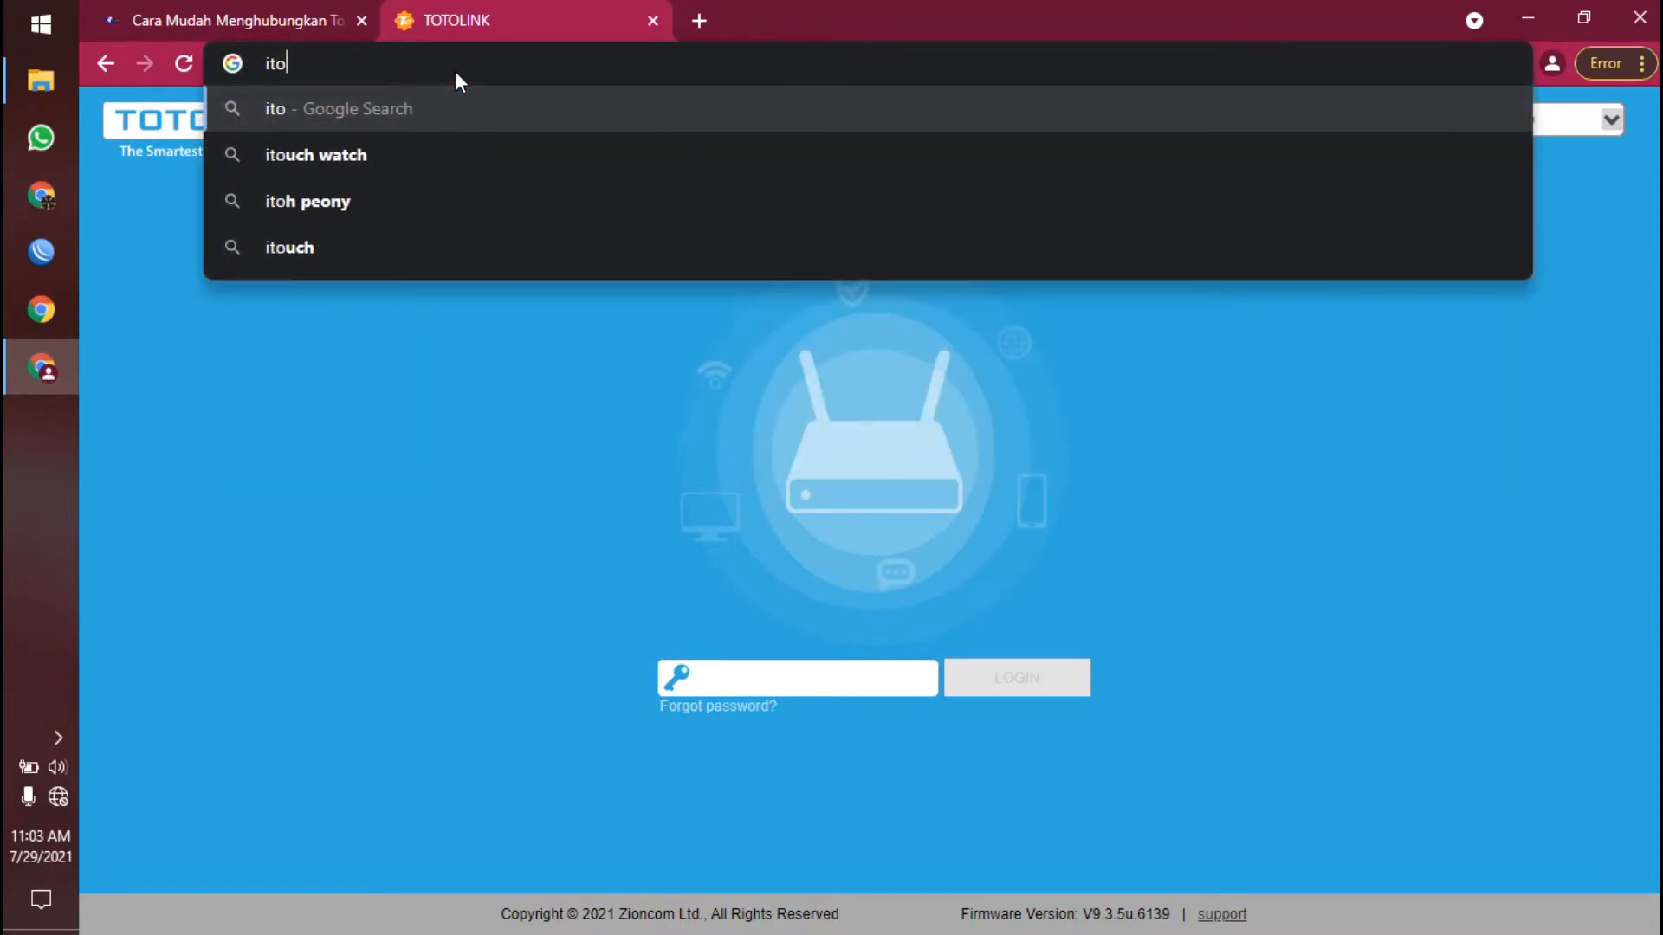
text(tolink)
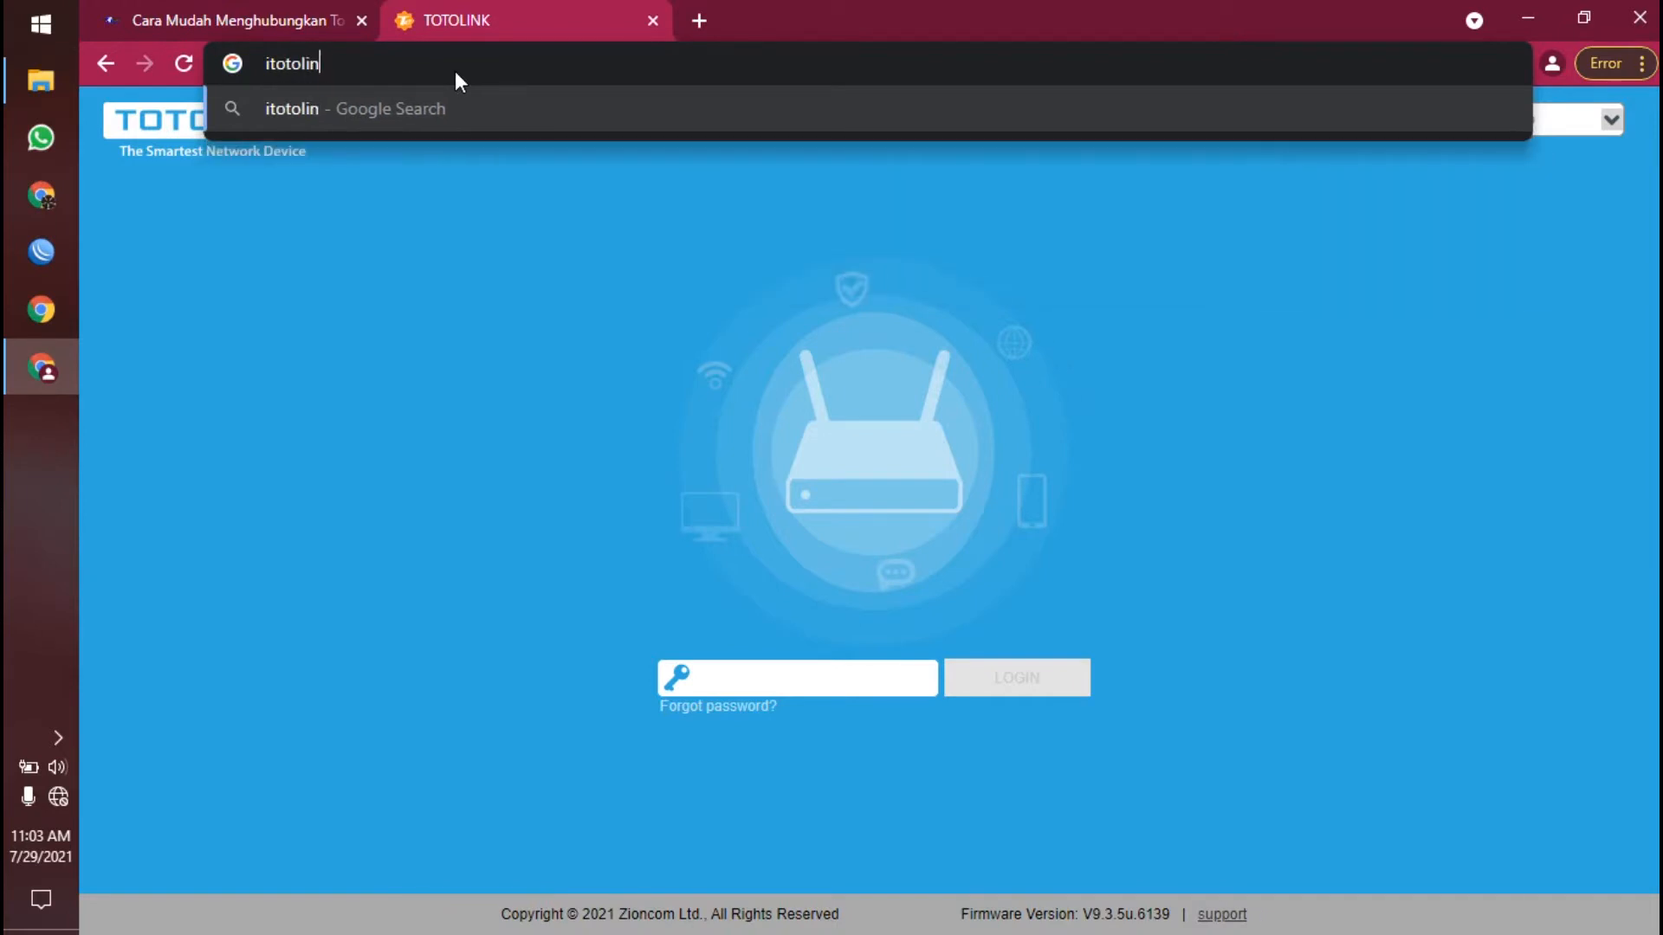
text(.net)
key(Return)
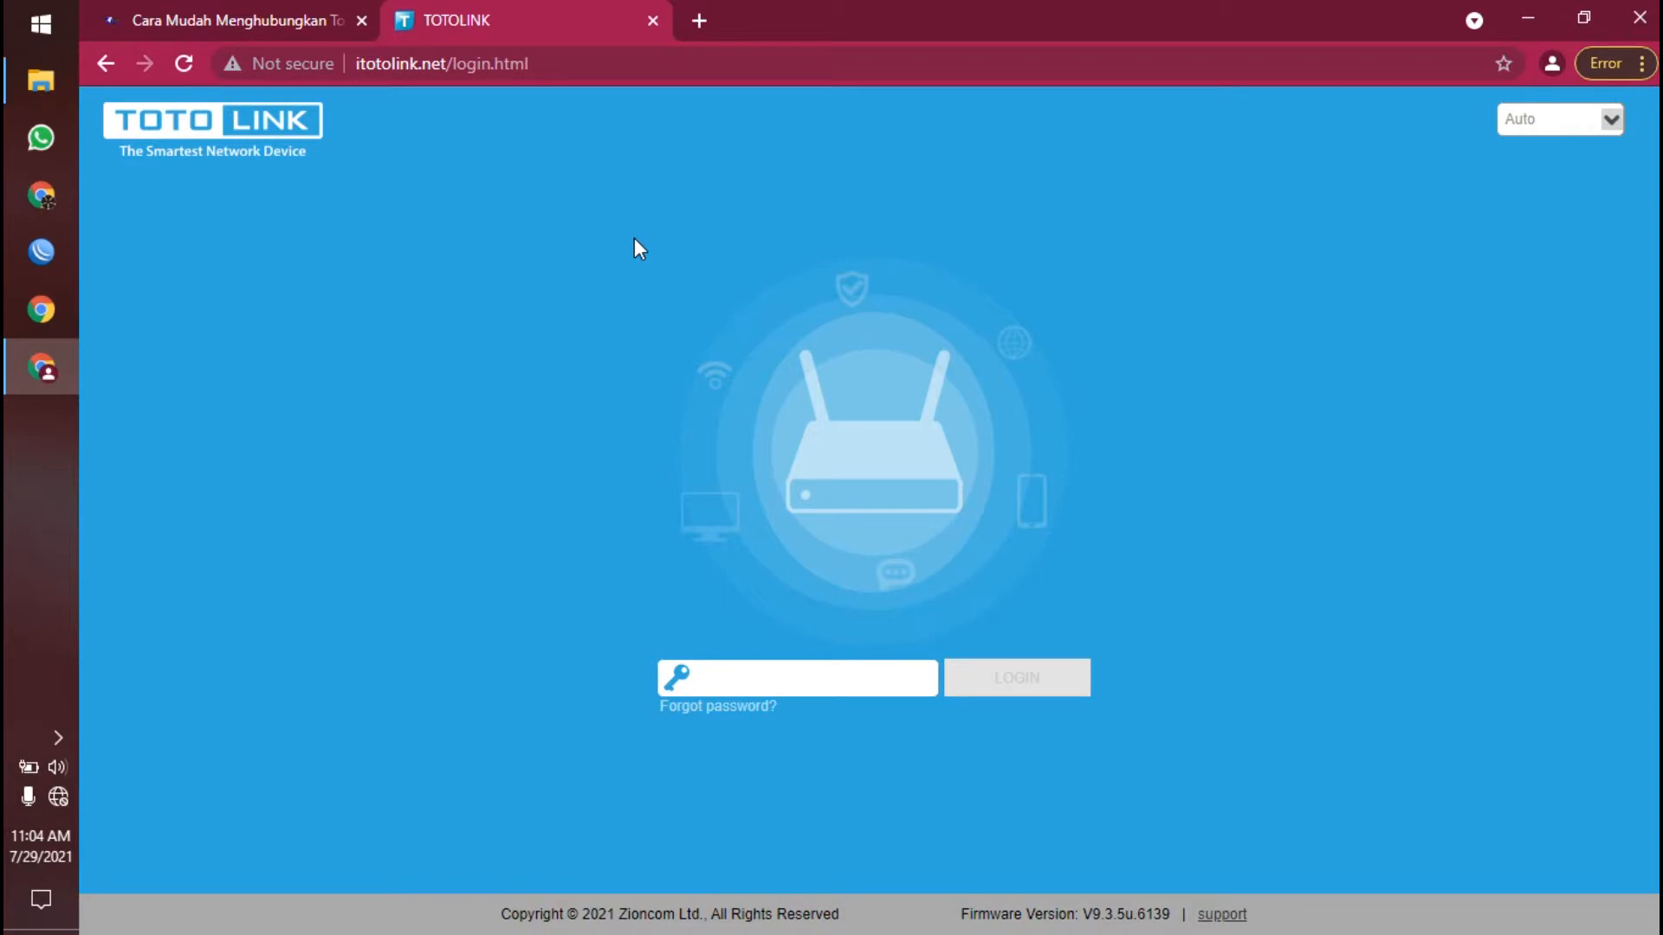
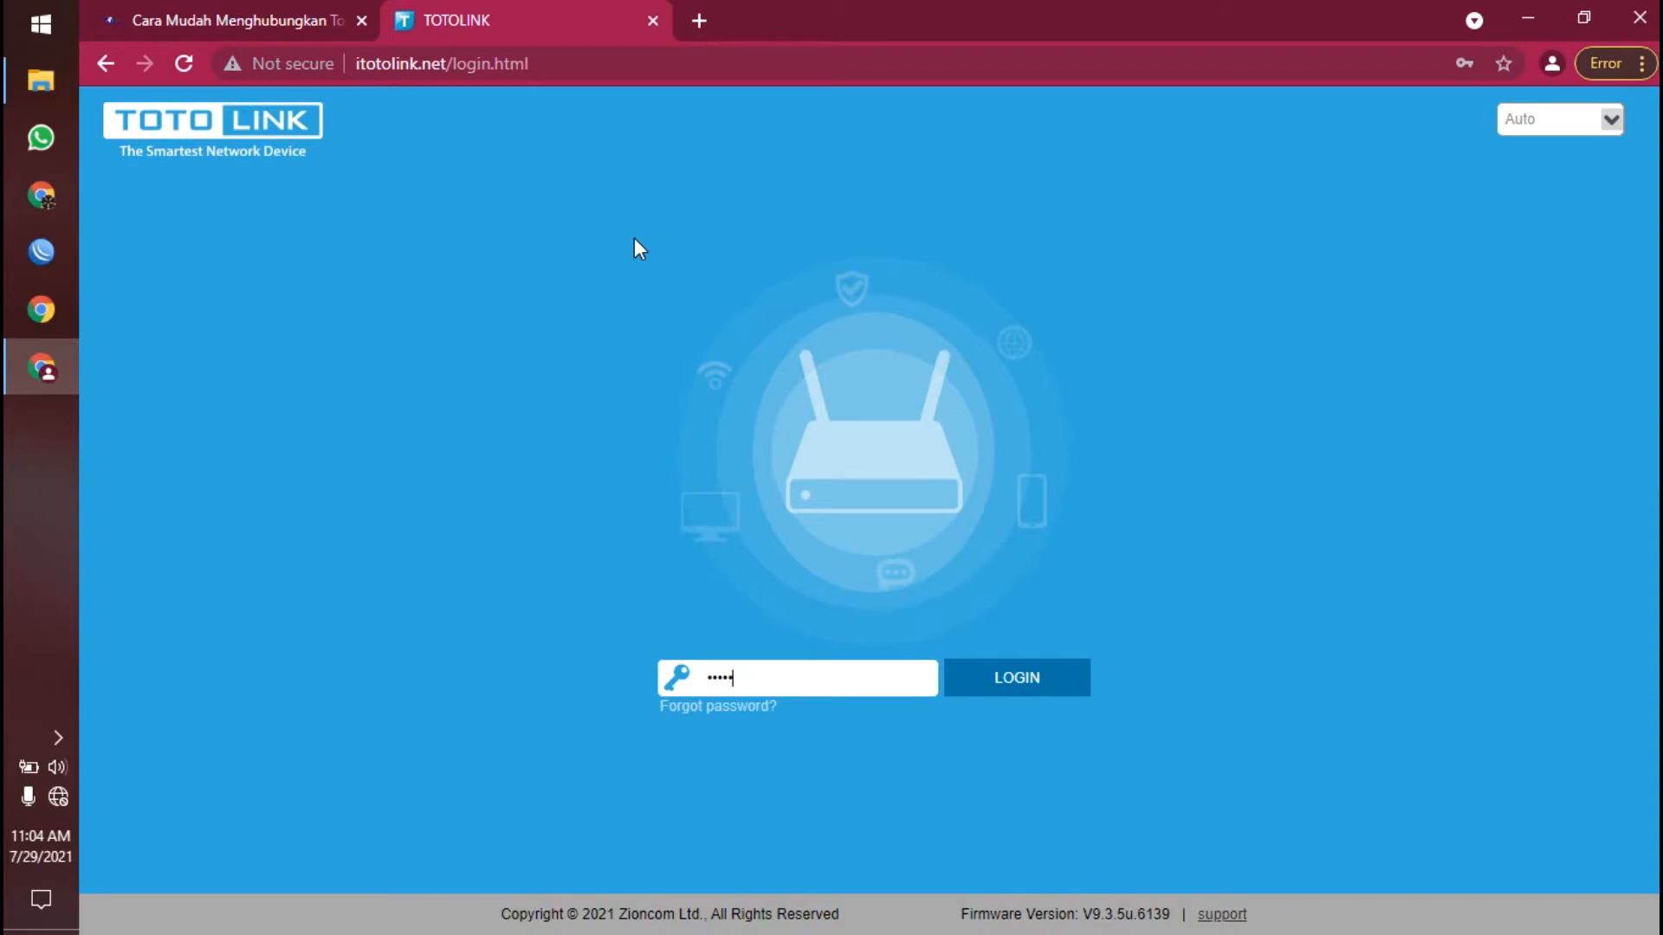
key(Return)
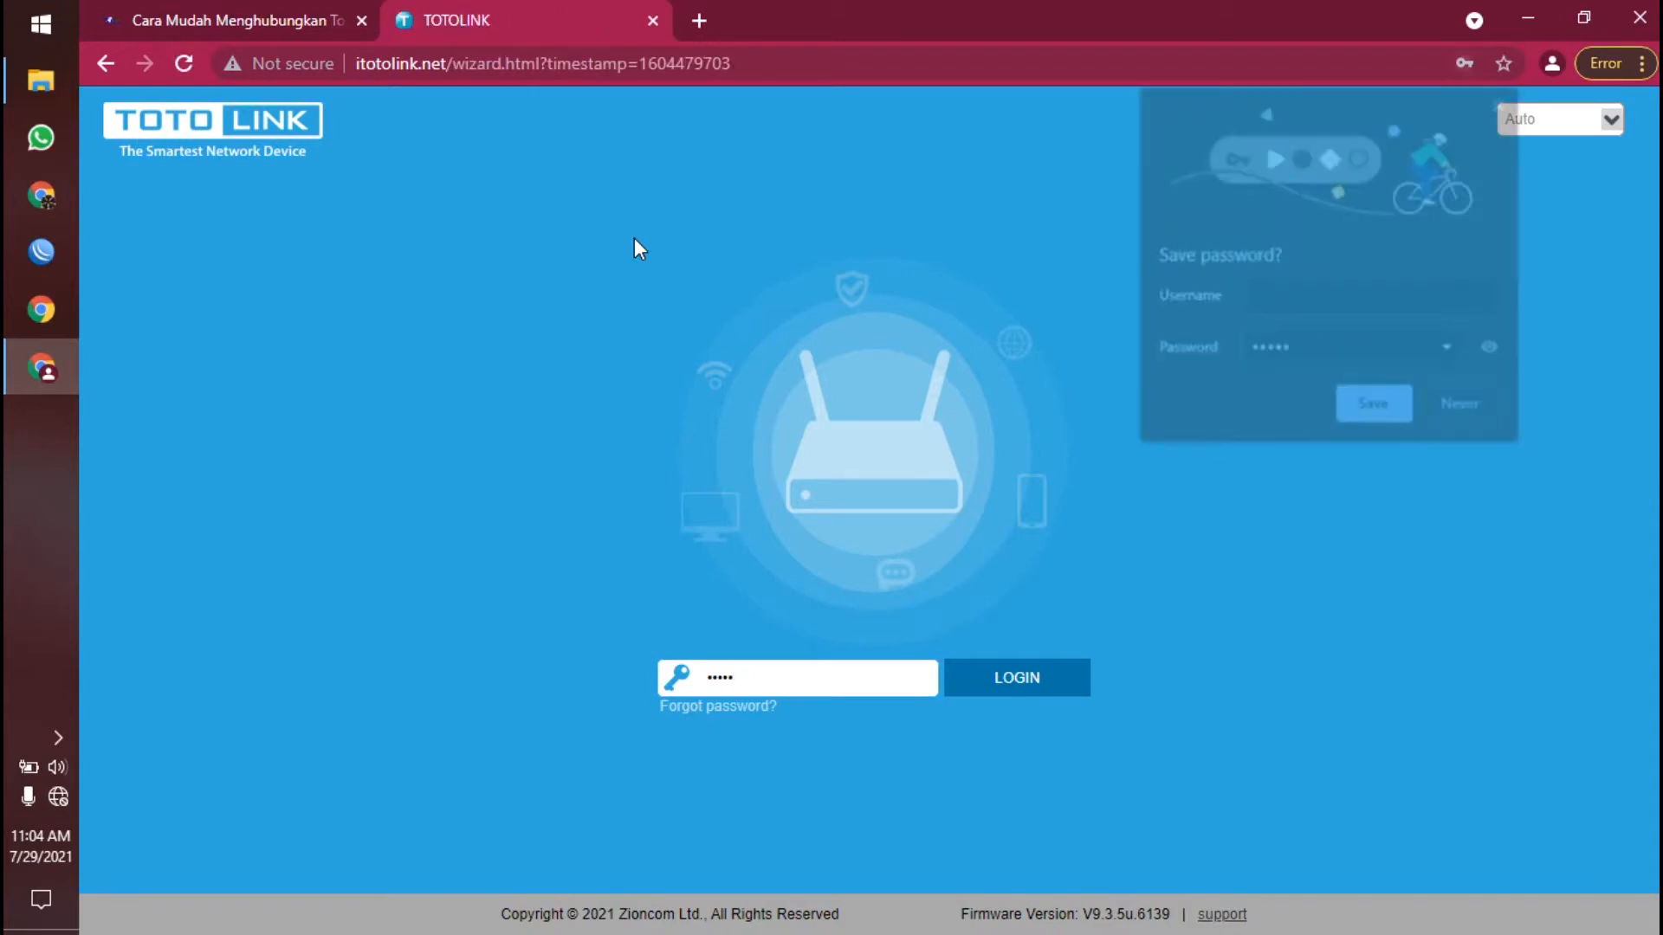
Step: Save the login password in Chrome, reload Quick Setup, and move past the Time Zone step
click(1375, 400)
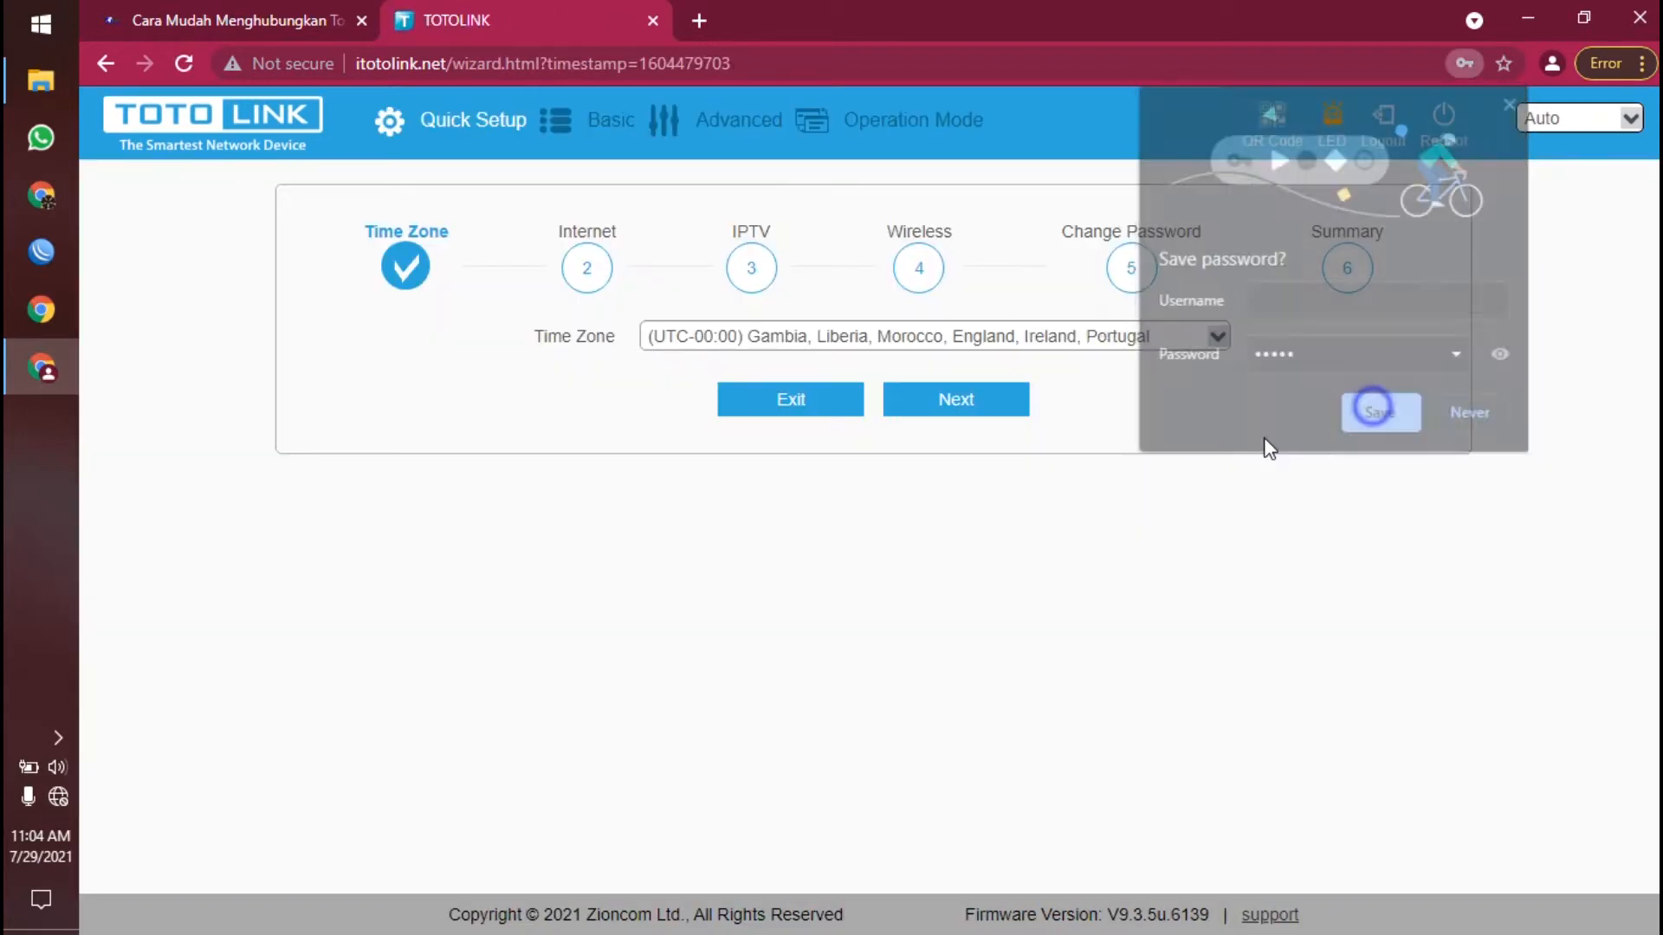
click(449, 121)
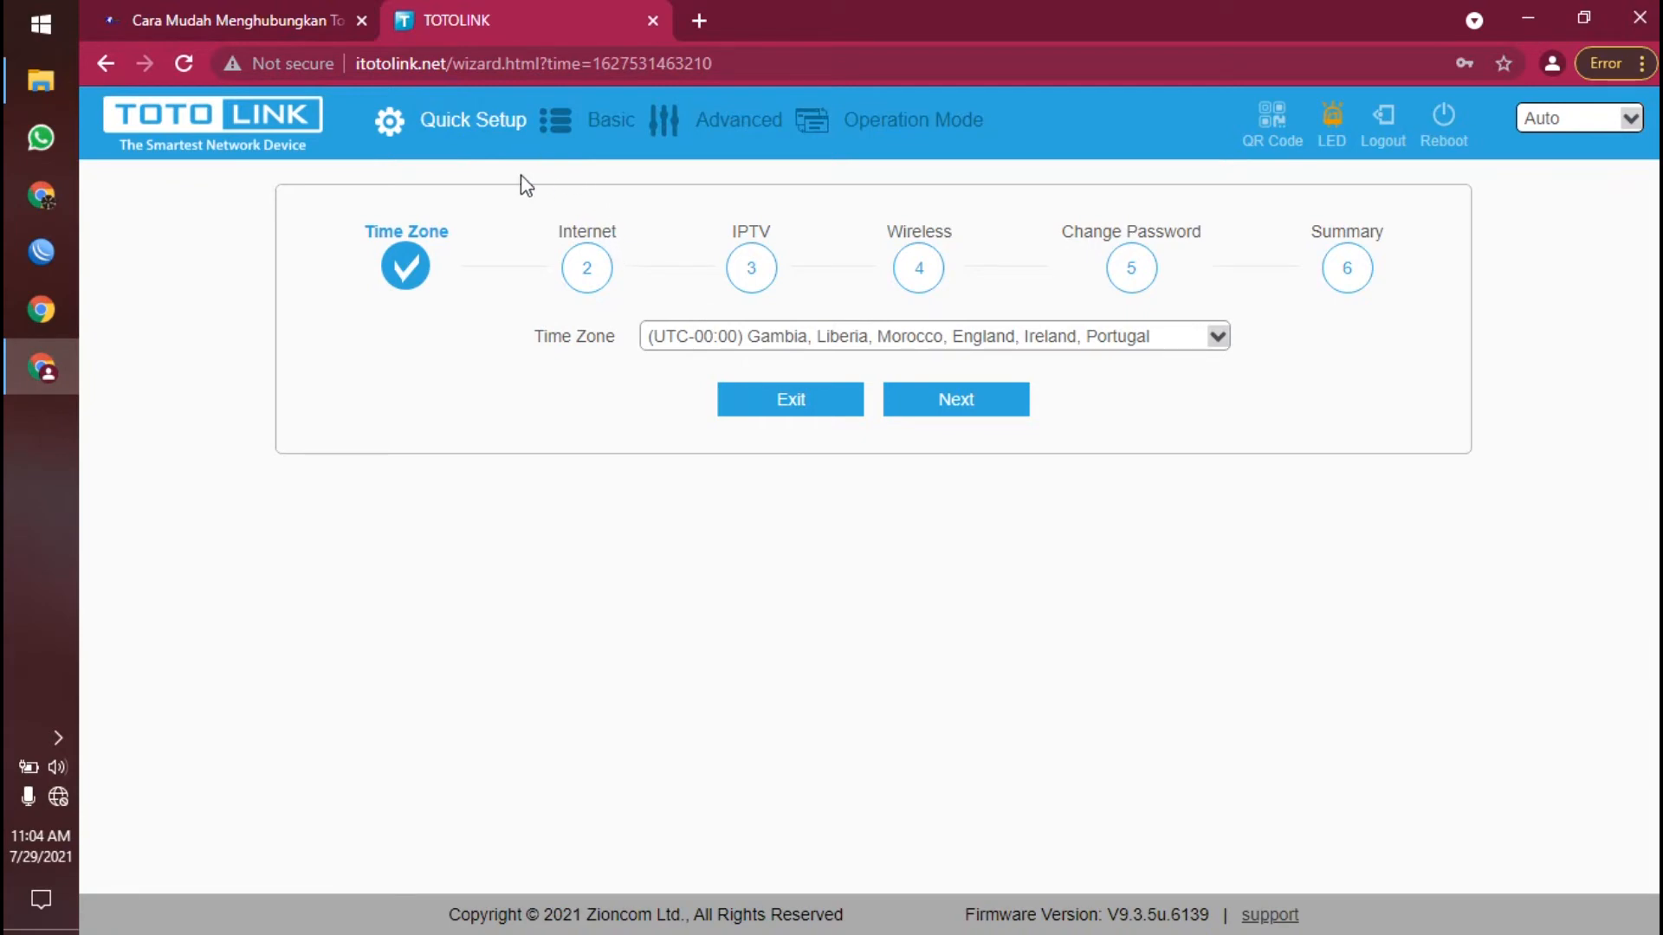
click(956, 401)
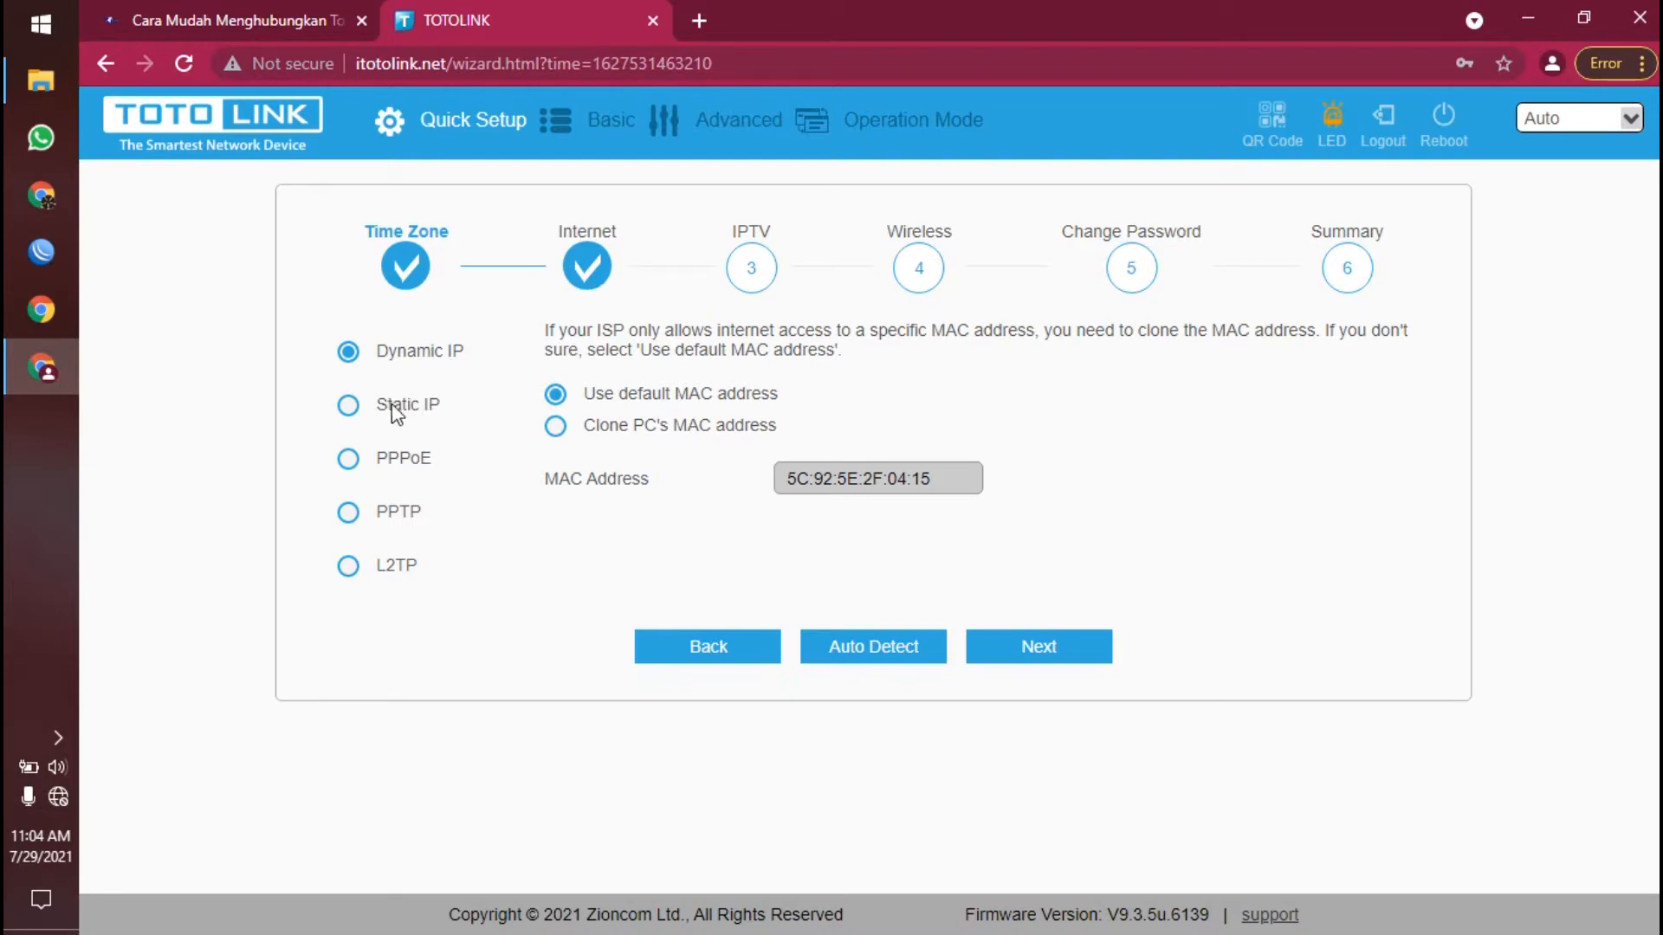
Step: Choose Static IP and put the caret at the end of the 0.0.0.0 IP Address value
click(366, 406)
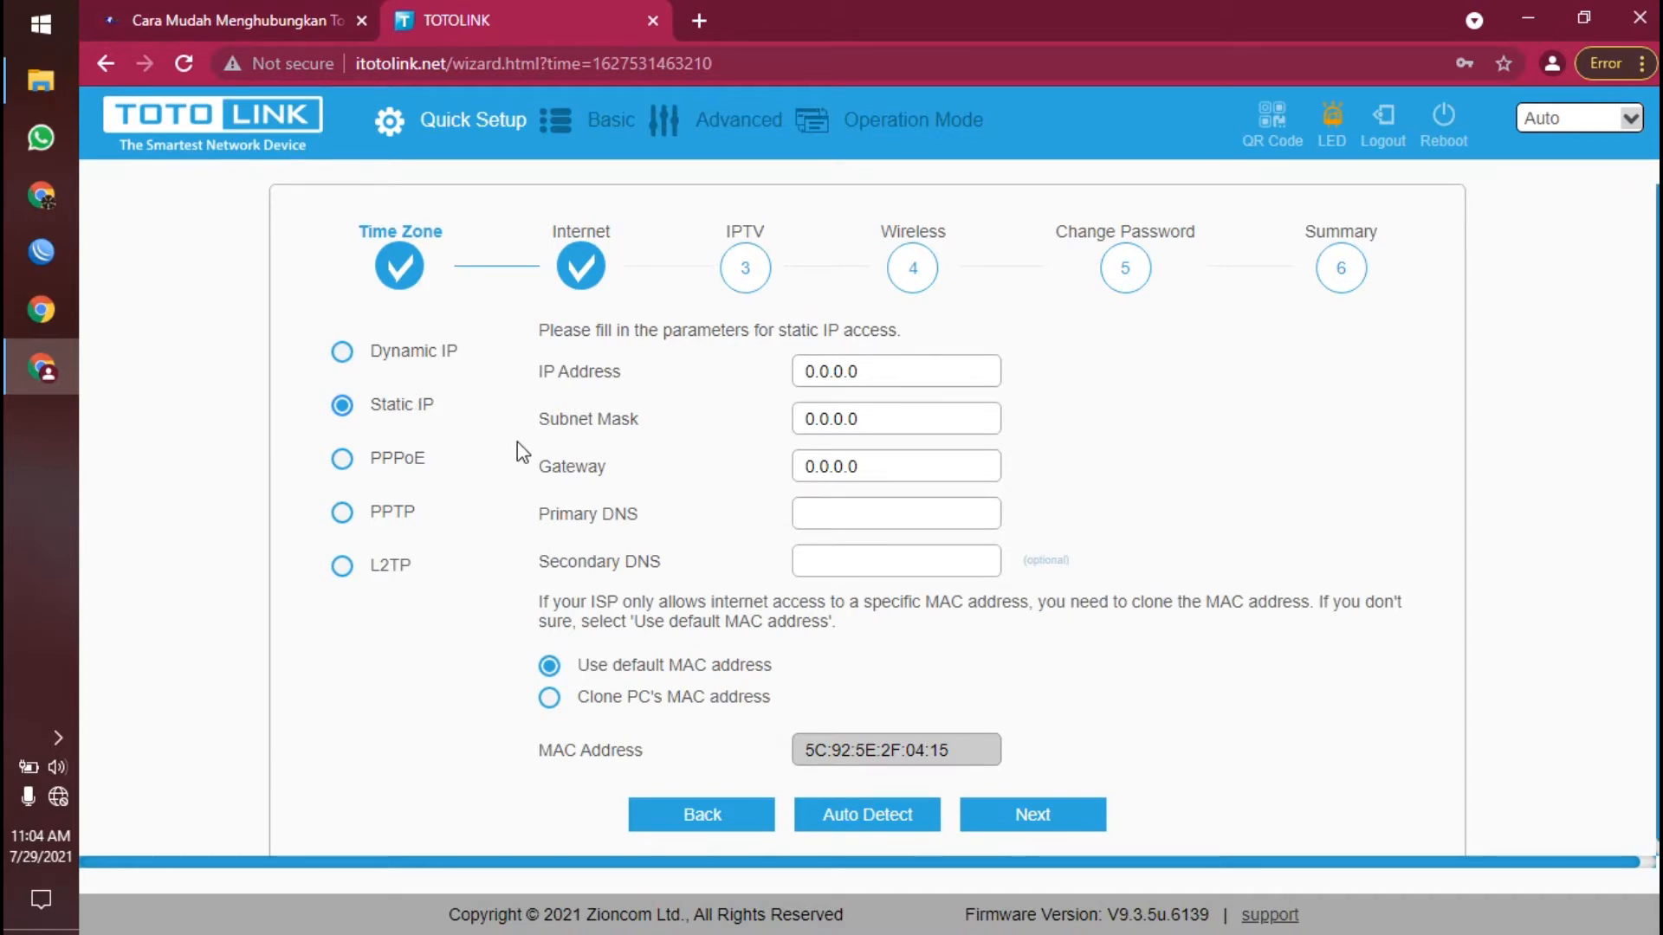
click(901, 375)
drag(898, 338, 830, 351)
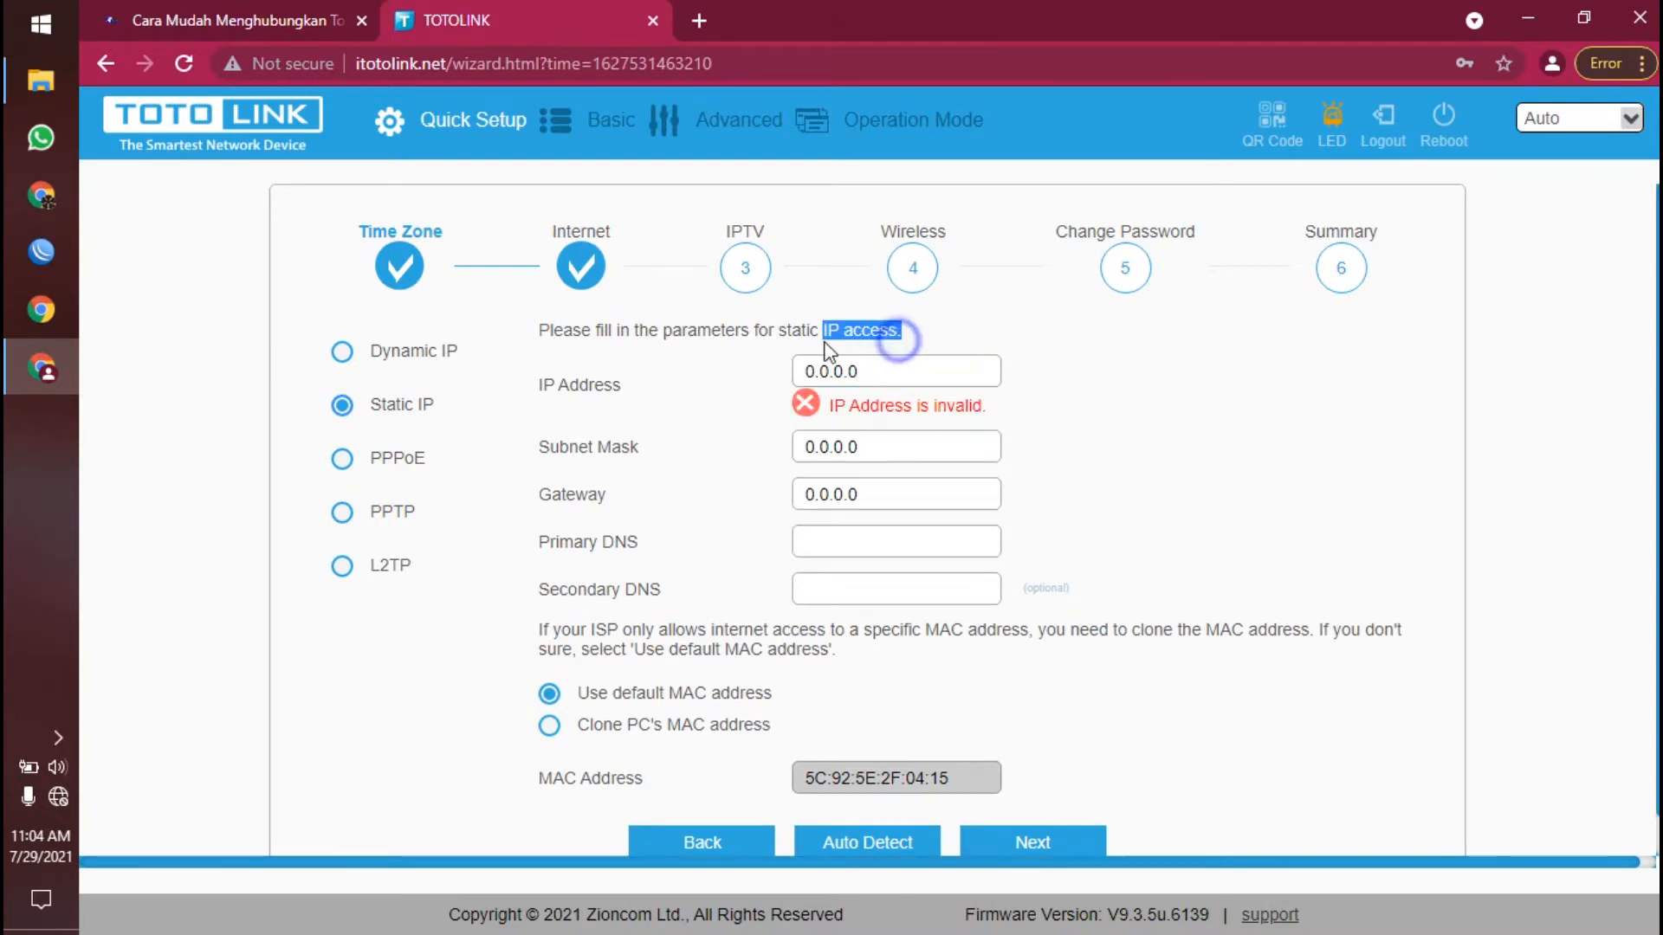
click(911, 371)
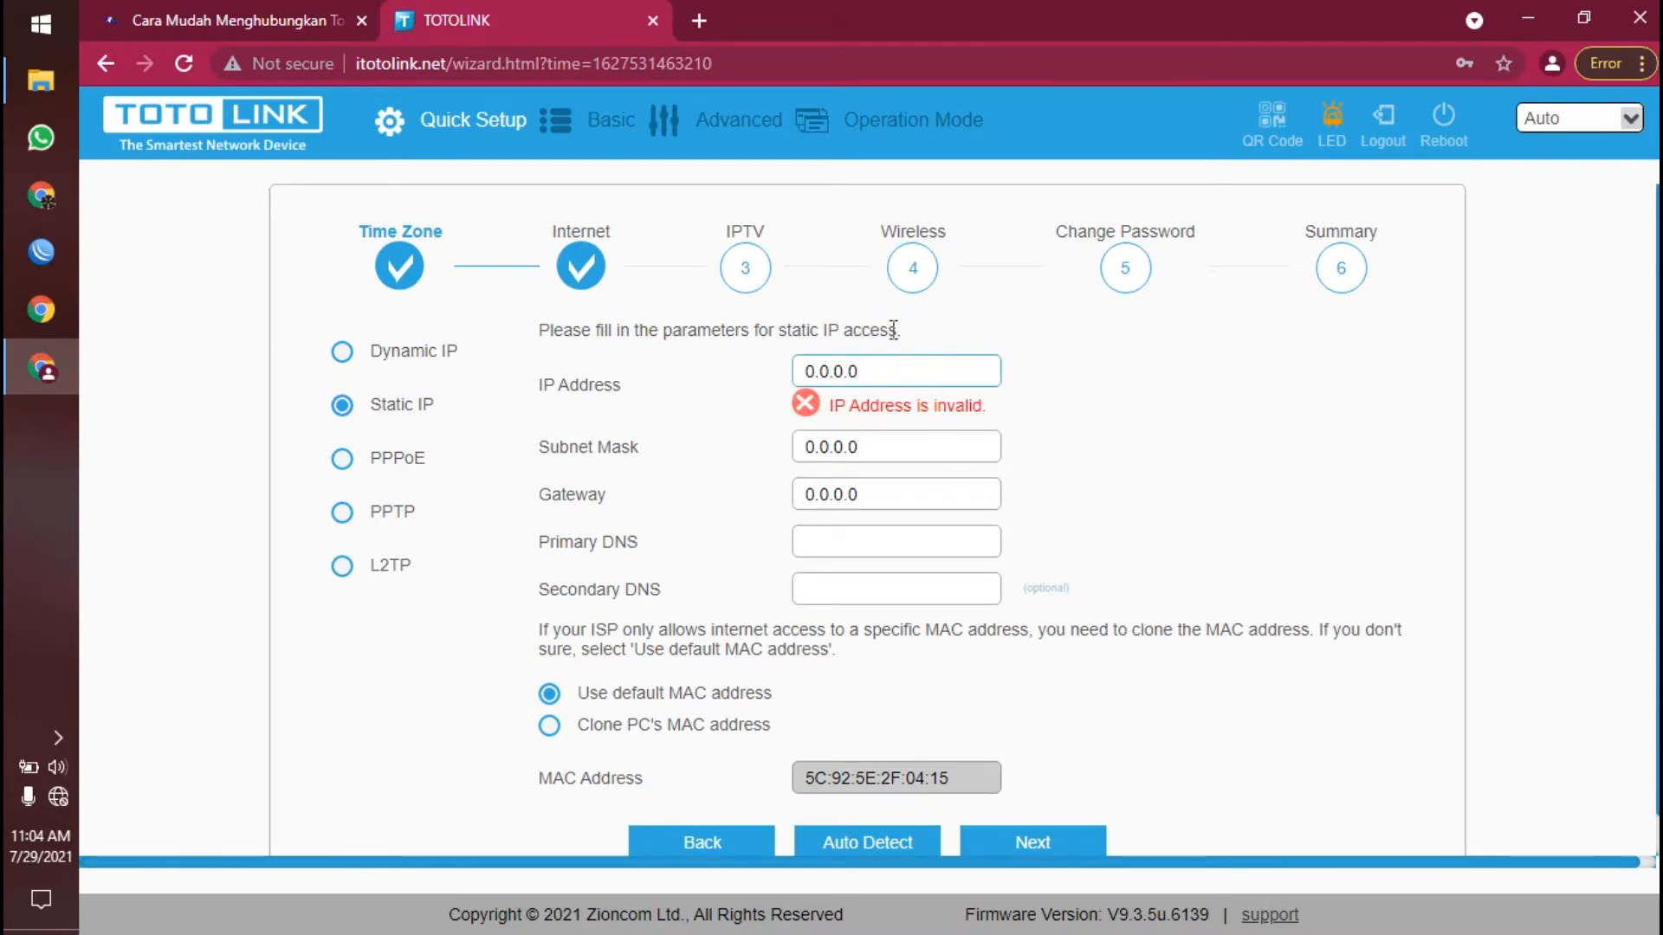
Step: Enter IP address 192.168.3.3 and subnet mask 255.255.255.0
key(BackSpace)
key(BackSpace)
key(BackSpace)
key(BackSpace)
key(BackSpace)
key(BackSpace)
key(BackSpace)
text(192.168.3.3)
key(Tab)
text(255.2555)
key(BackSpace)
text(.255.0)
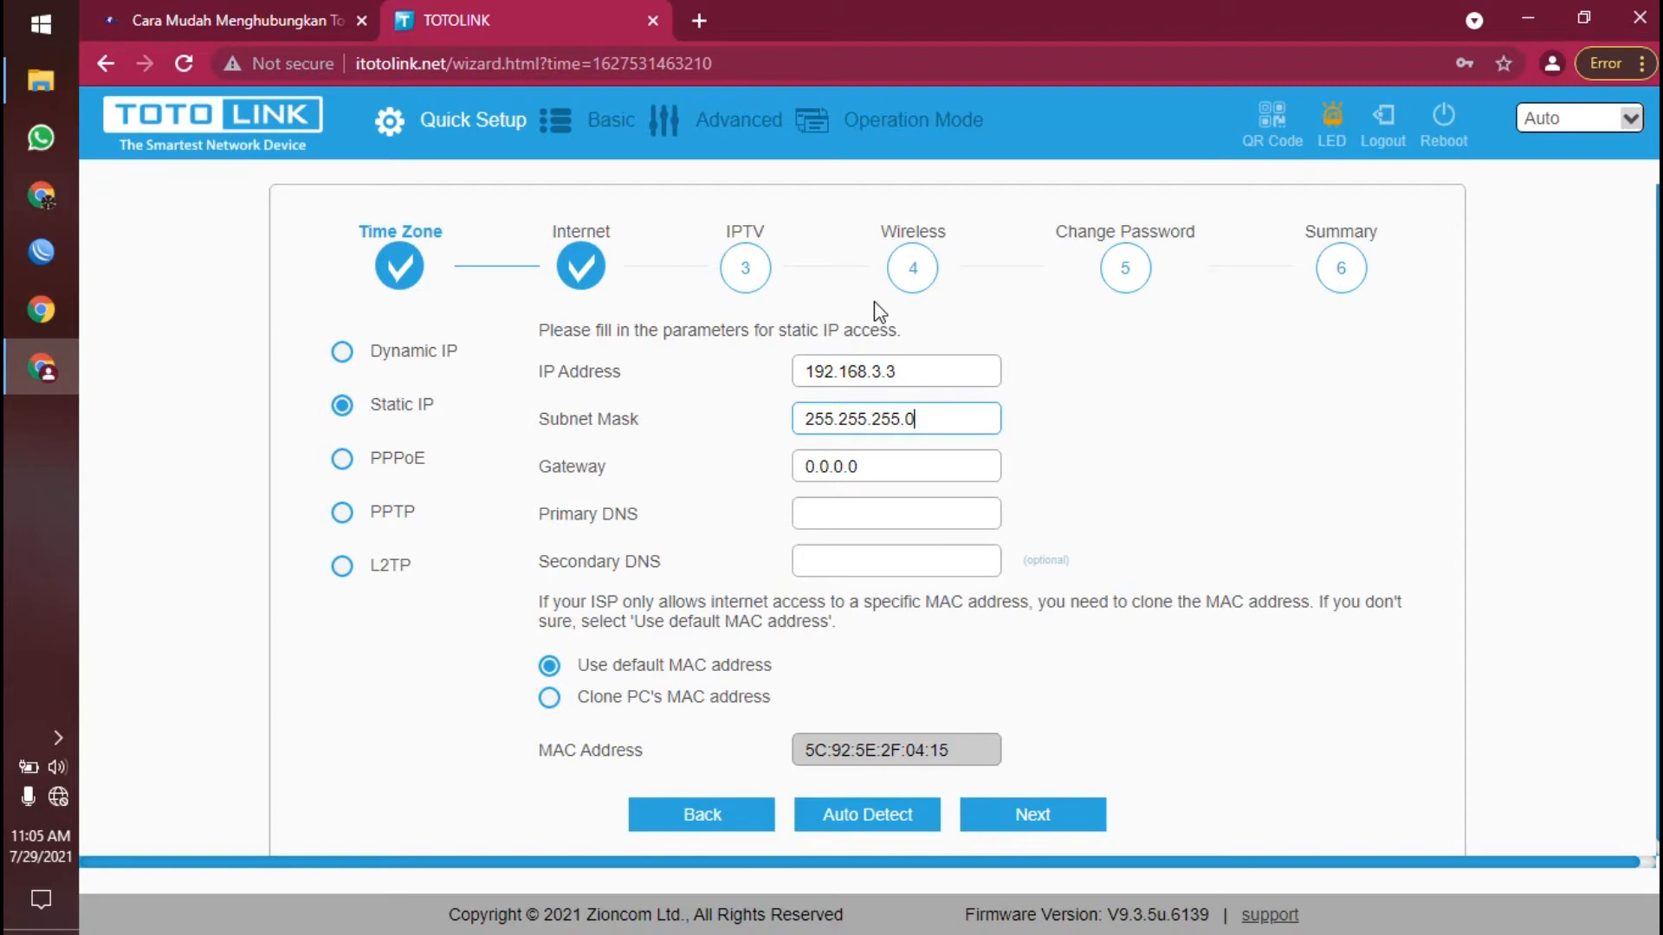
Step: Enter gateway 192.168.3.1 and 8.8.8.8 for both primary and secondary DNS
click(891, 469)
text(192)
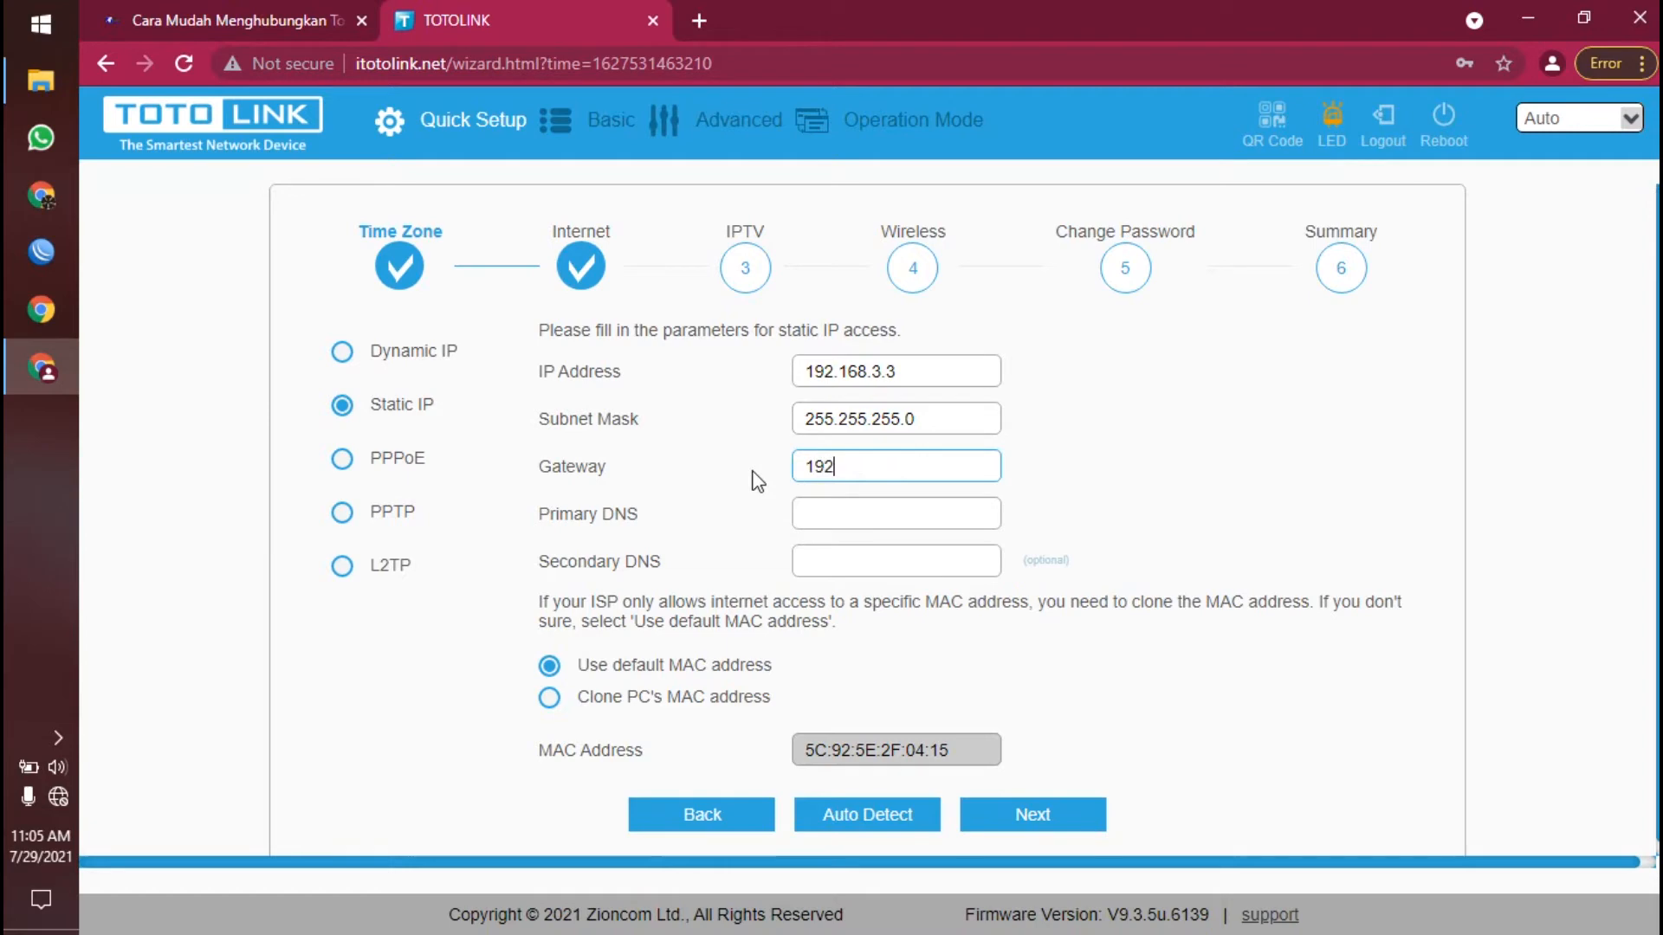
text(.168.3.1)
click(842, 515)
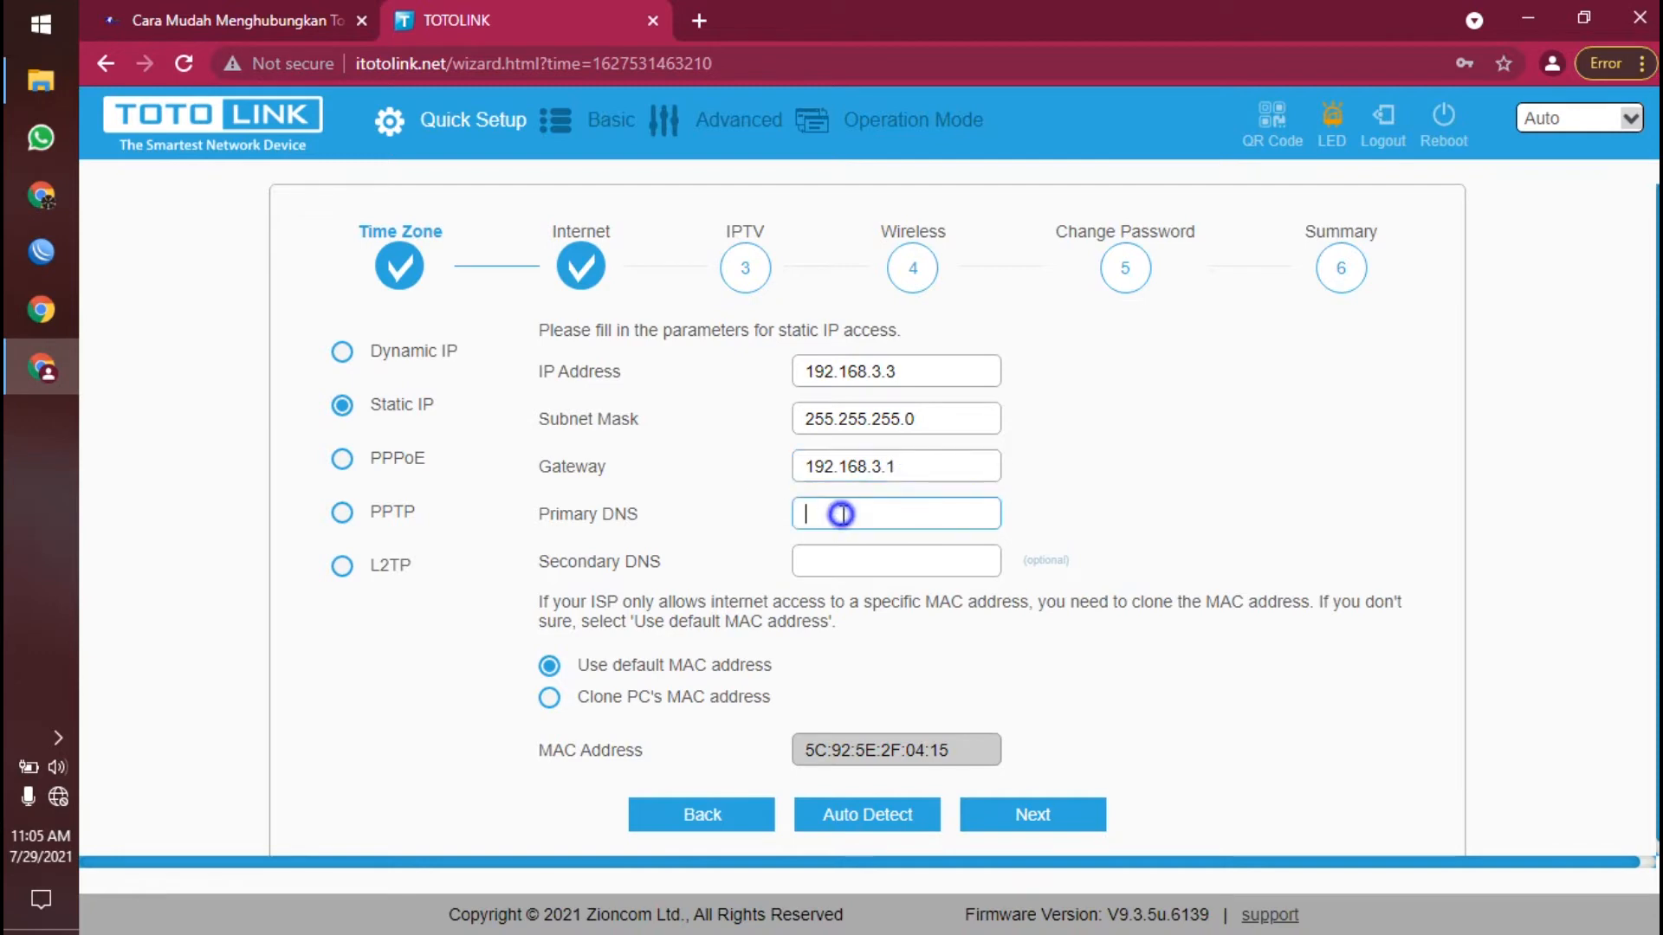
text(8.8.8.8)
key(Tab)
text(8.8.8)
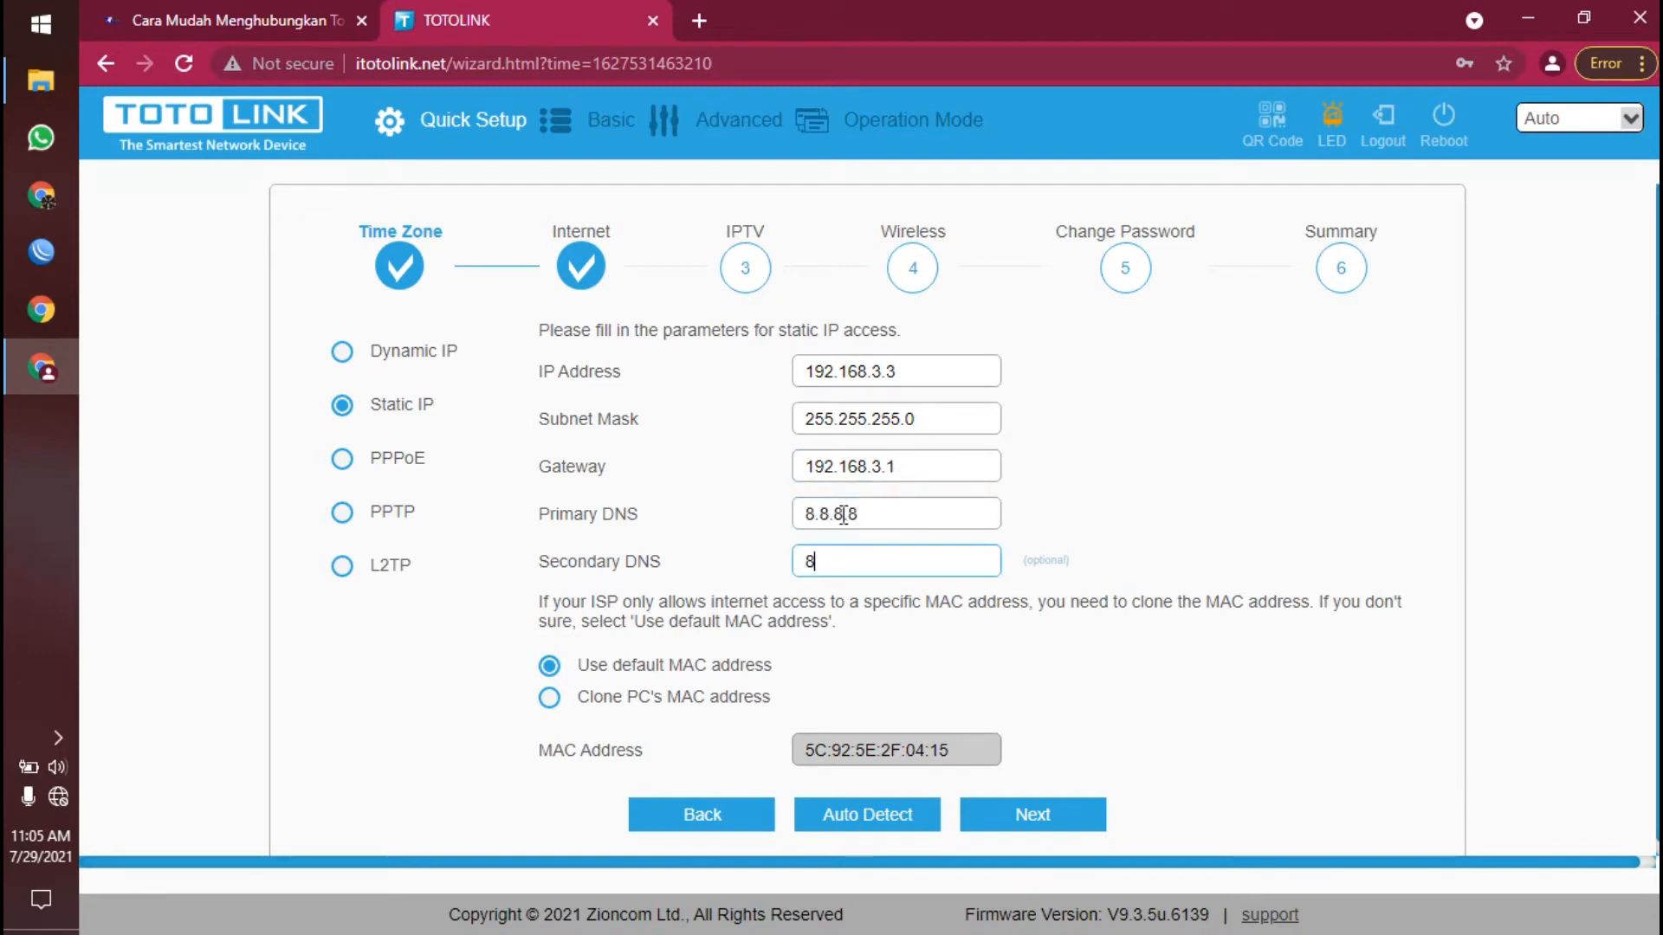
text(.8)
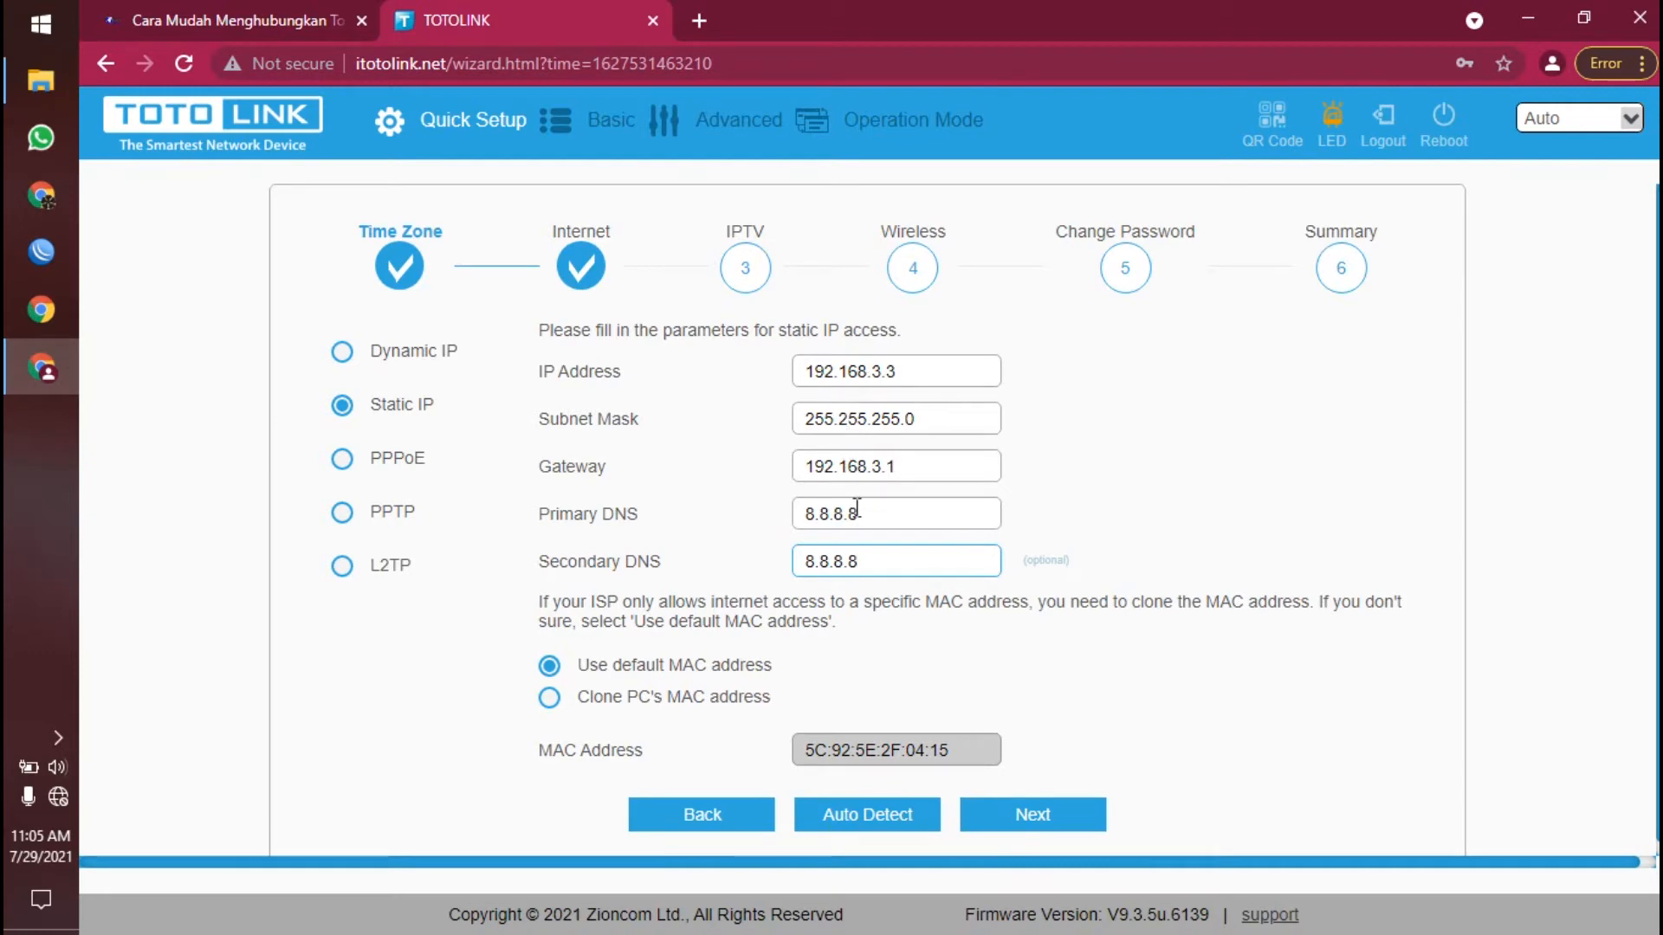
Step: Change the static IP address to 192.168.3.12
double_click(909, 372)
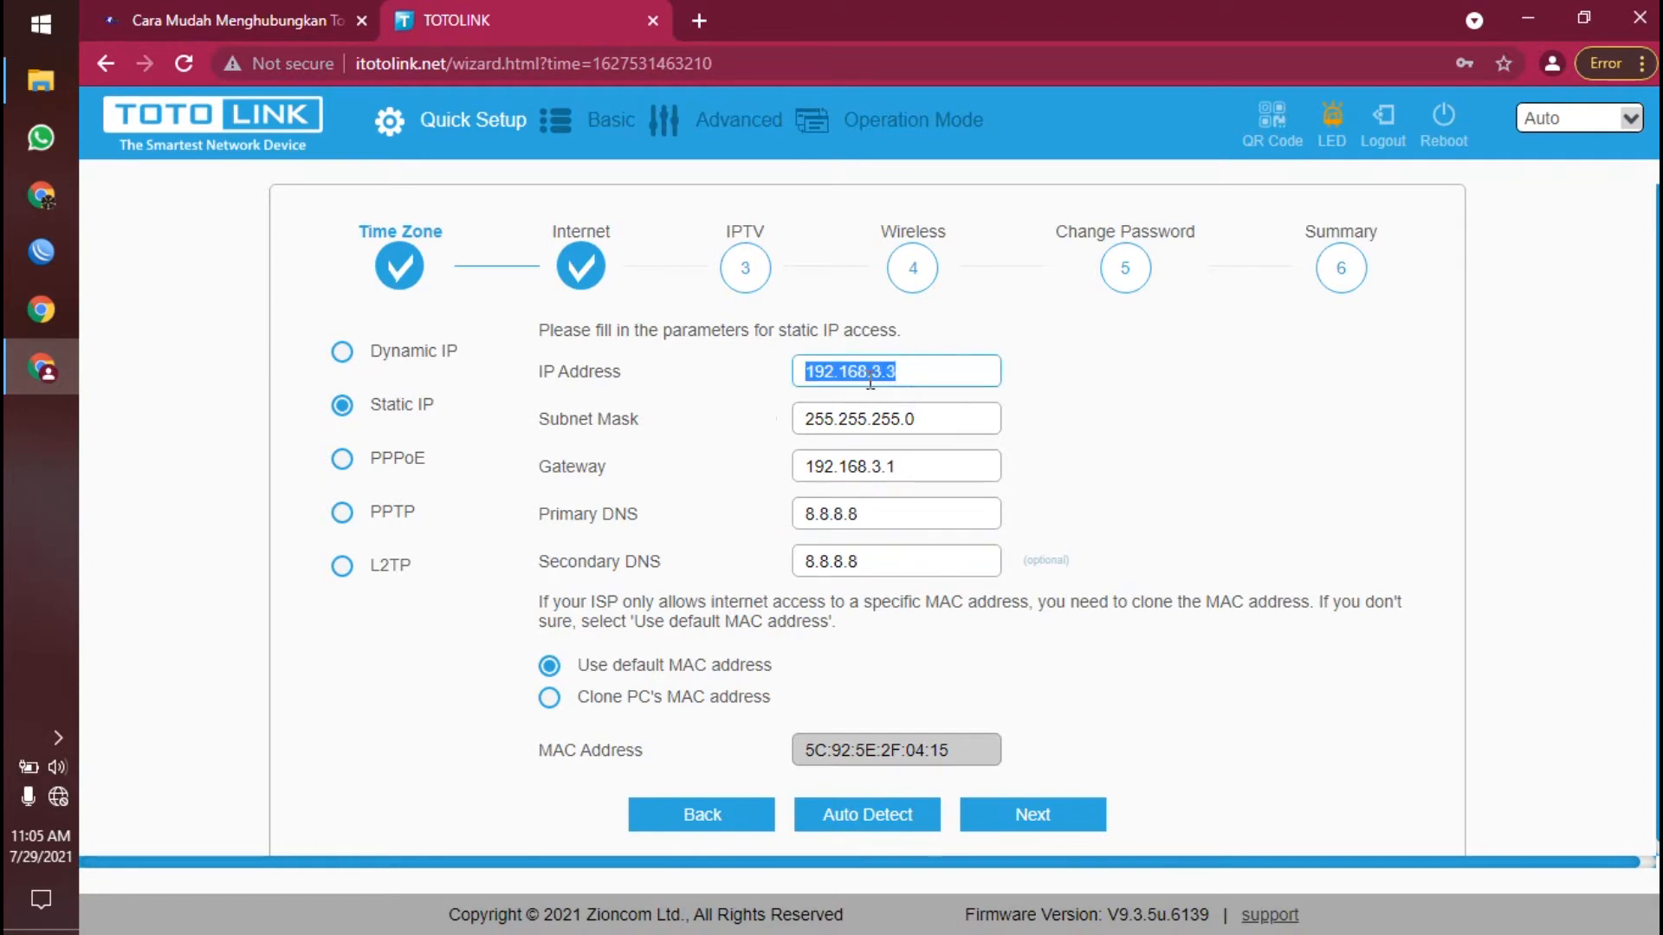
click(901, 372)
key(BackSpace)
text(2)
key(BackSpace)
text(254)
key(BackSpace)
key(BackSpace)
key(BackSpace)
text(12)
Step: Try Clone PC's MAC address, then revert to Use default MAC address
scroll(936, 563, down, 1)
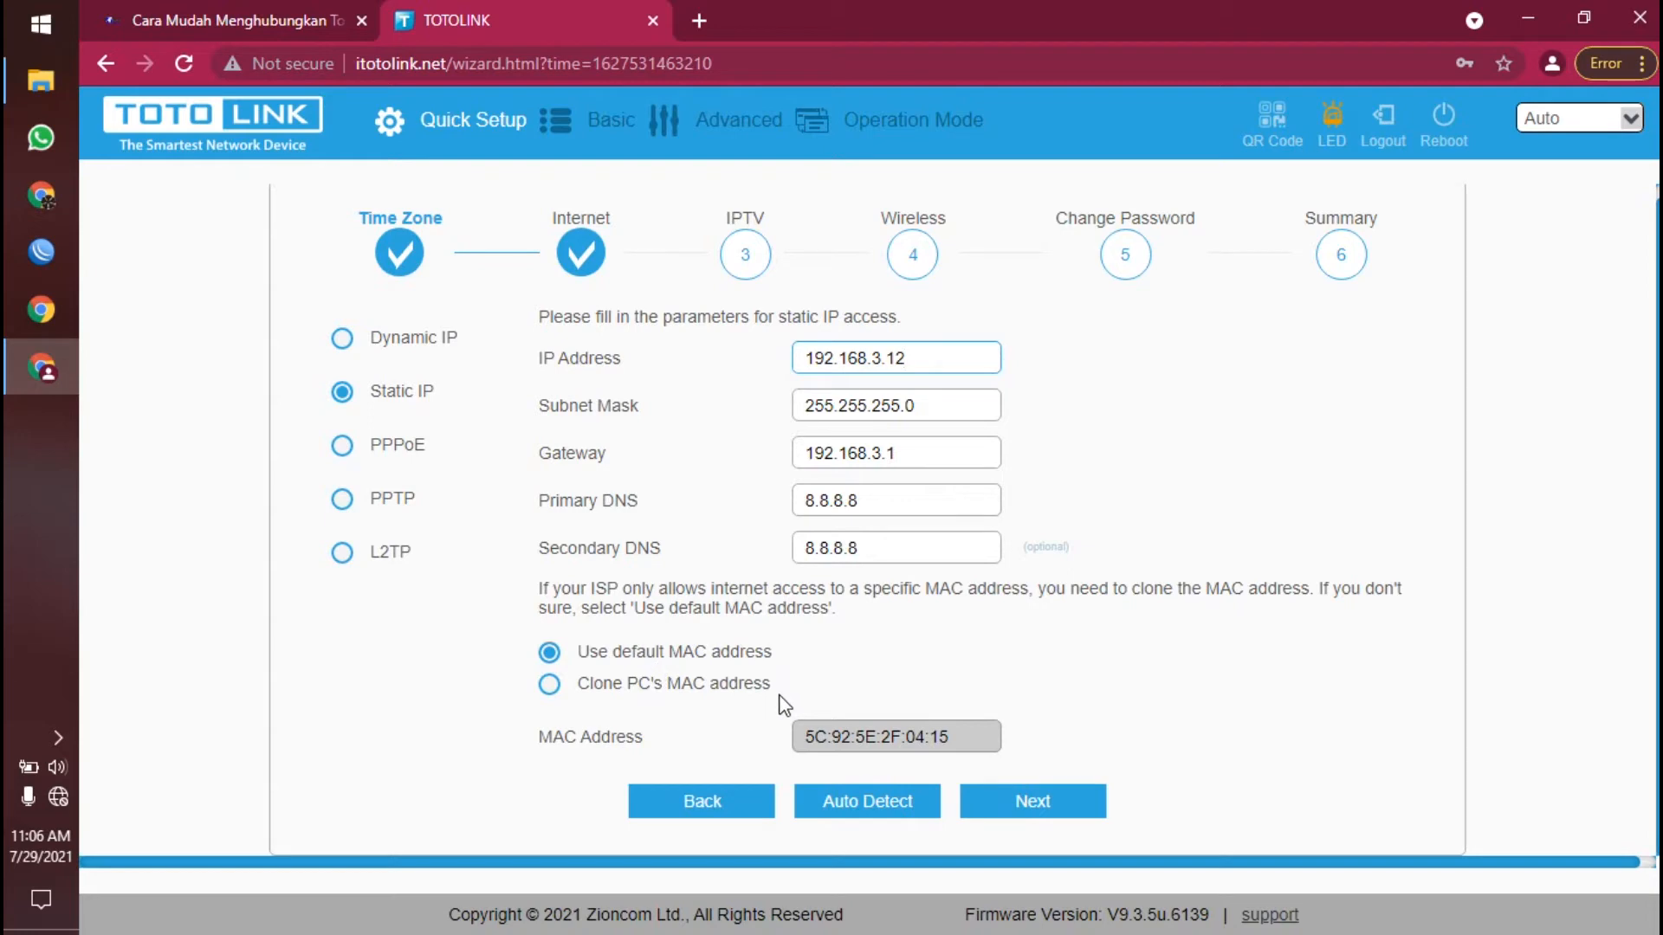
click(727, 684)
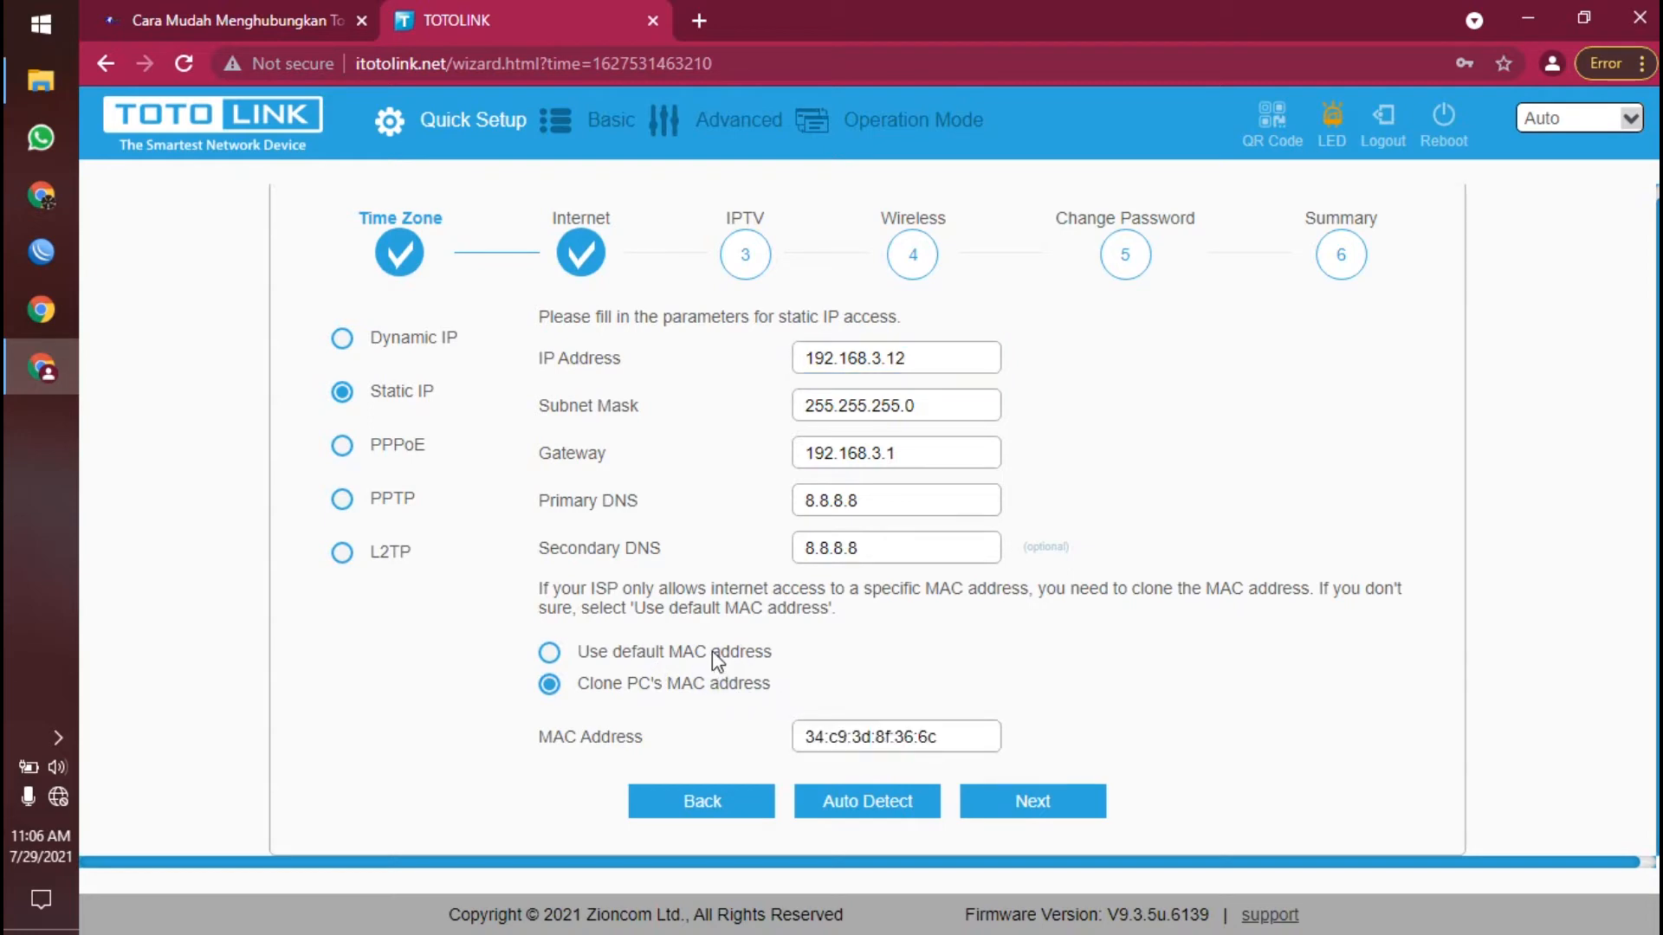
click(712, 652)
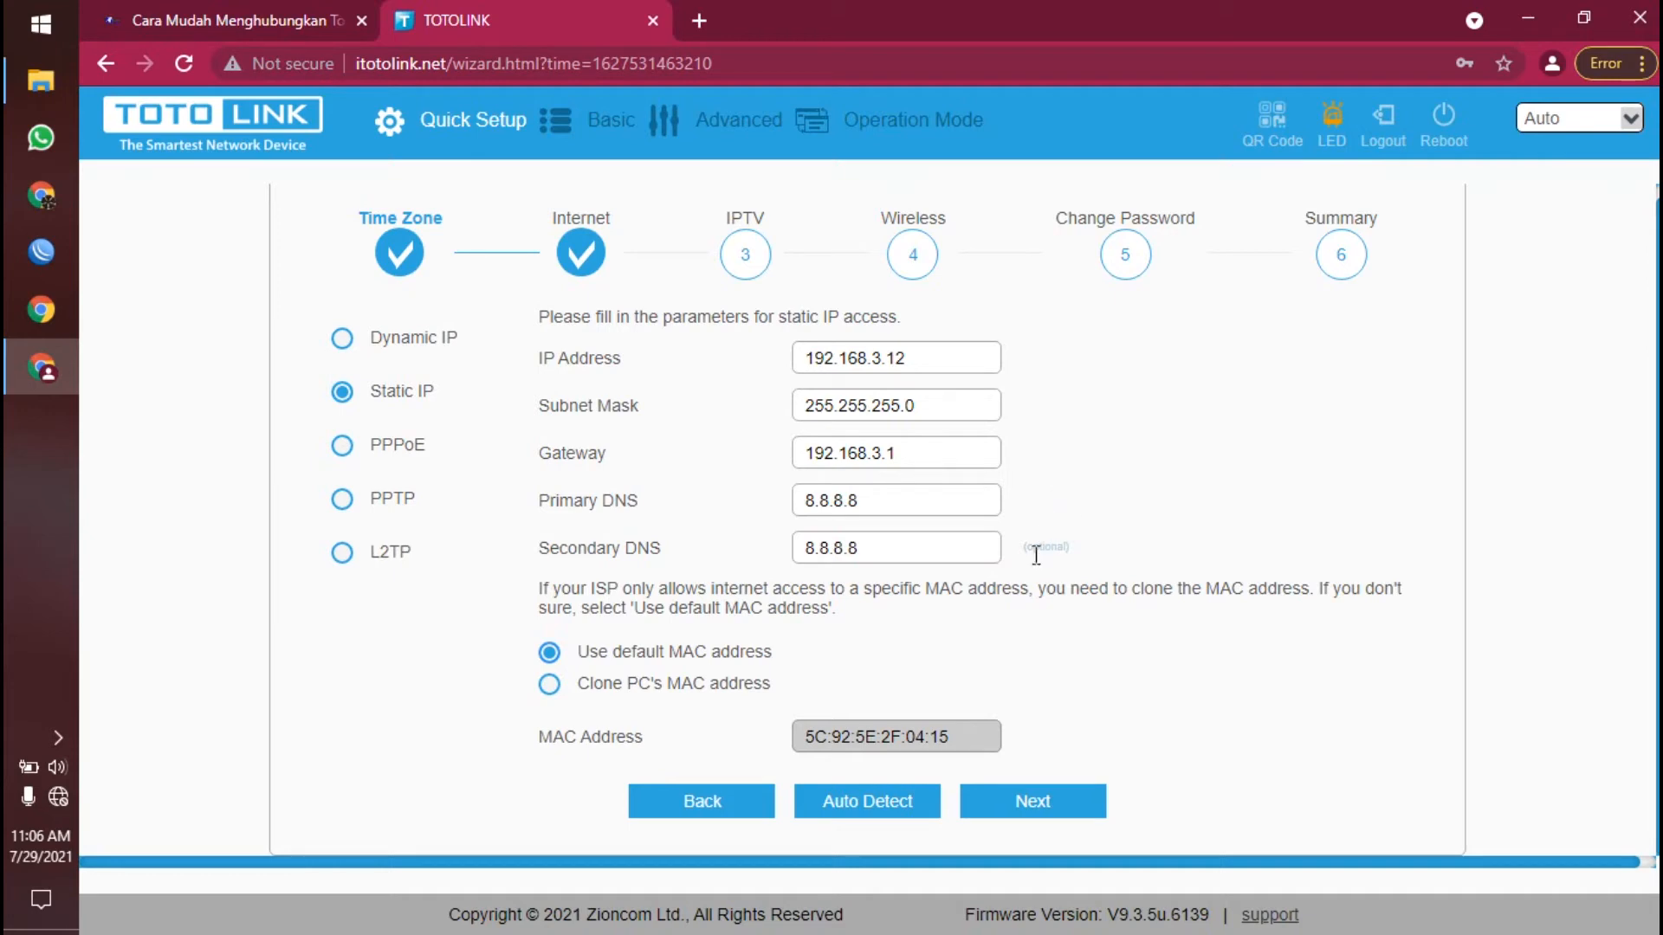
Step: Pass the IPTV page with IPTV left off to reach the Wireless step
click(1063, 800)
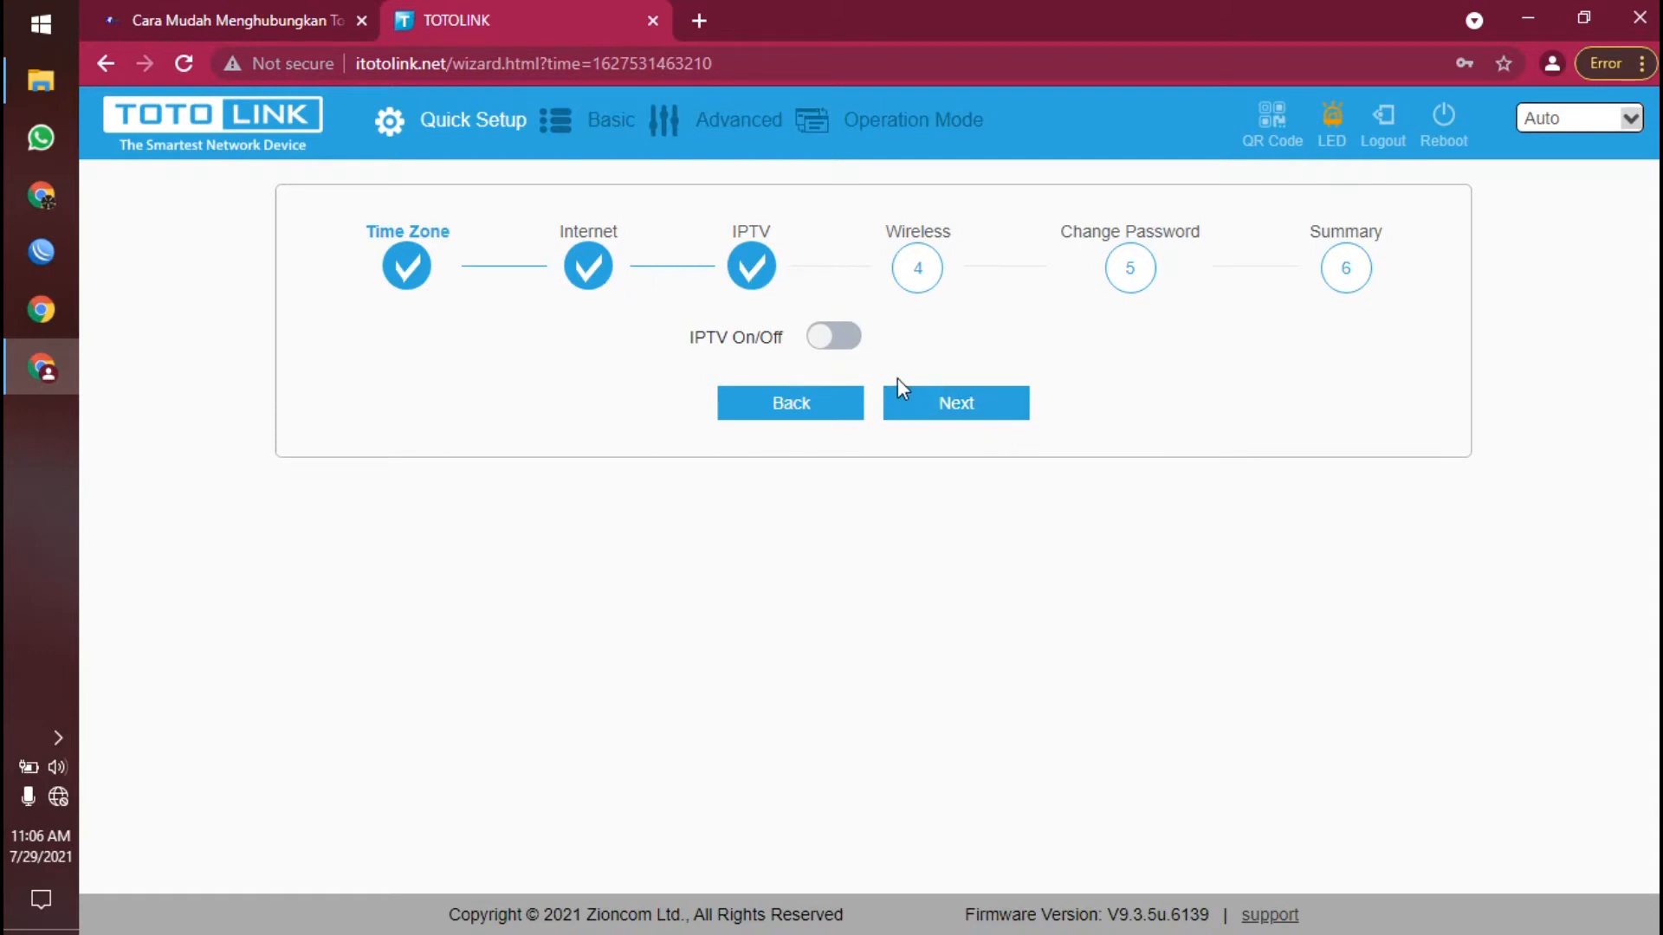
click(831, 339)
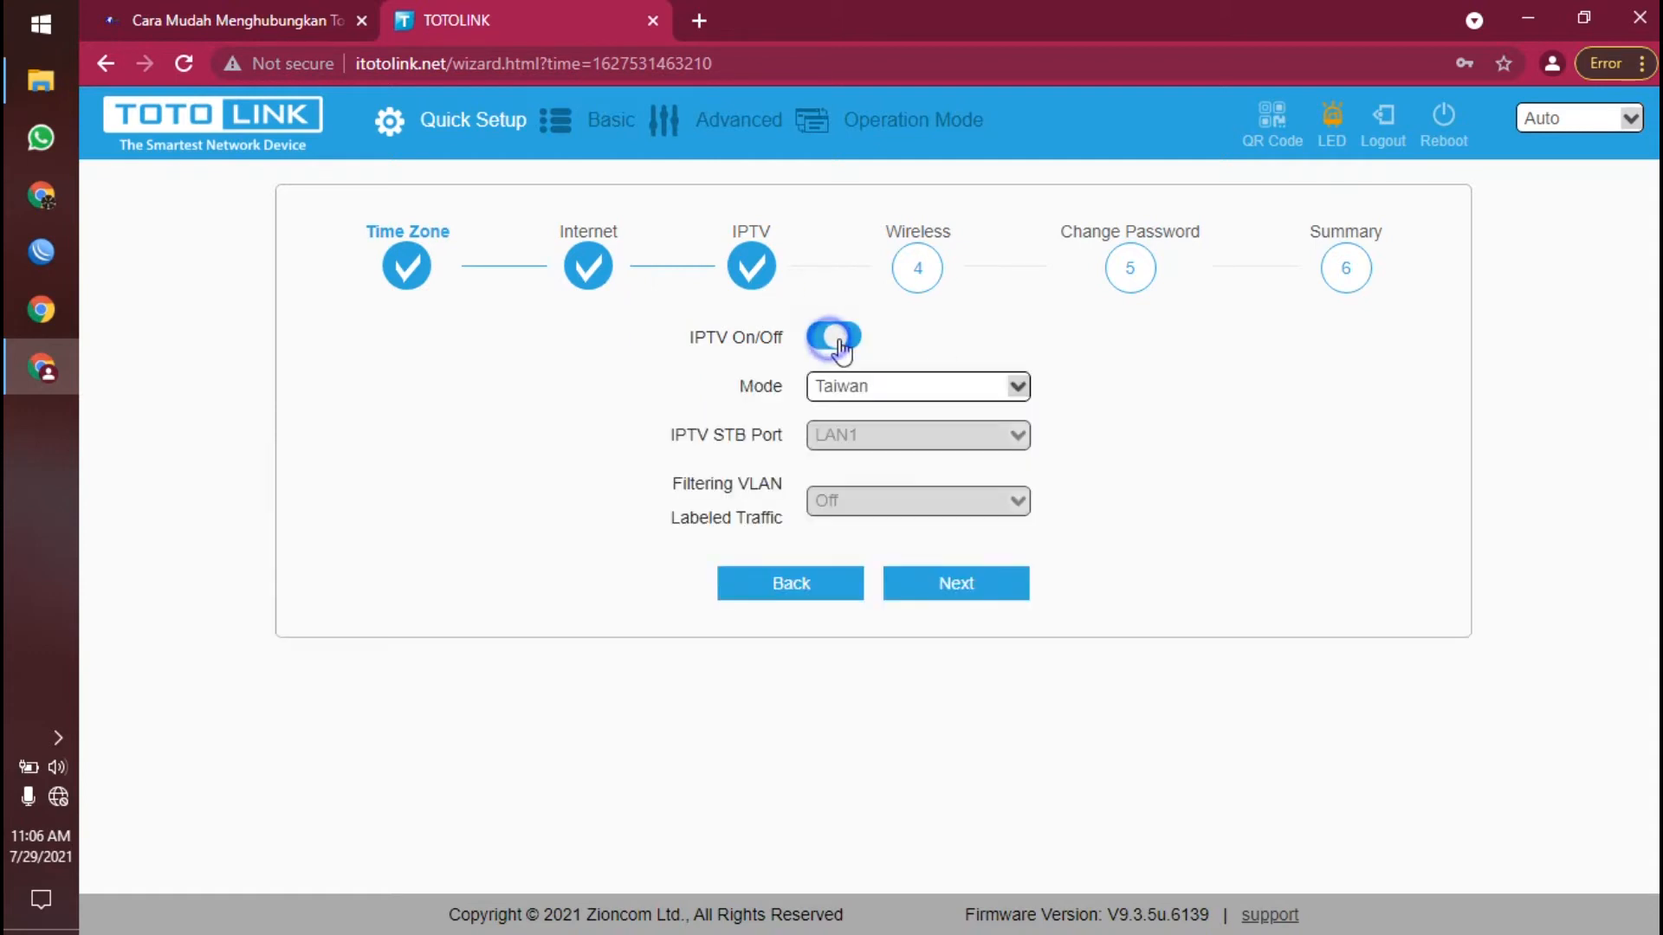
click(841, 336)
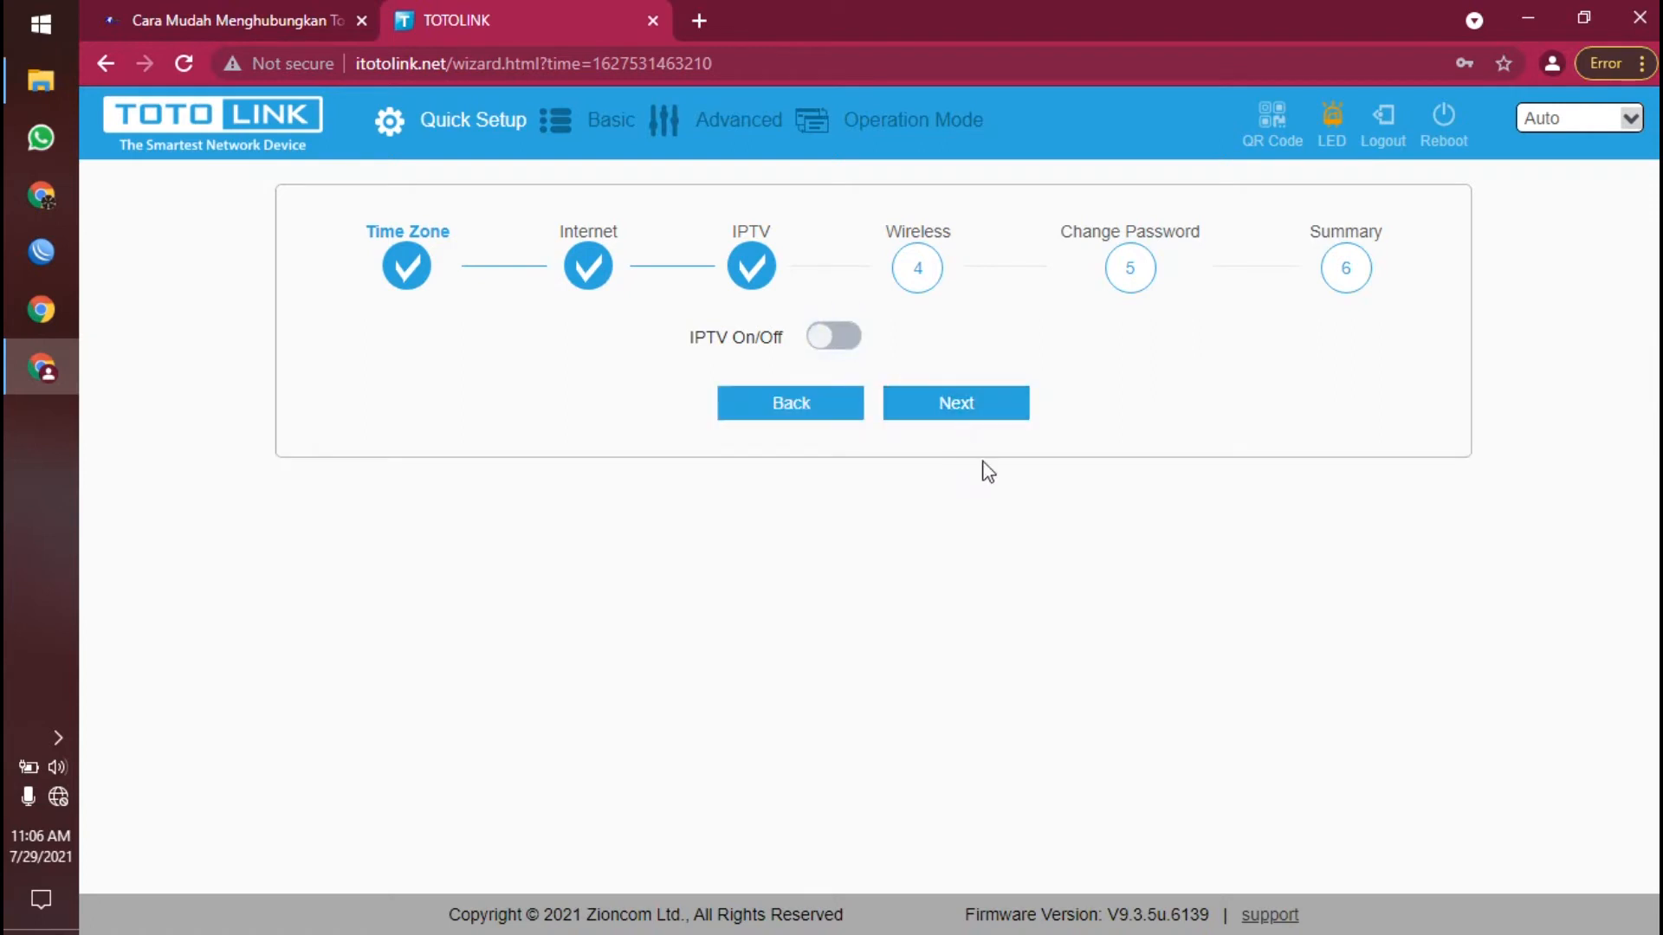
click(960, 409)
Step: Select the existing TOTOLINK_N200RE network name for replacement
drag(1001, 445, 828, 450)
click(1053, 458)
click(932, 432)
drag(979, 440, 827, 449)
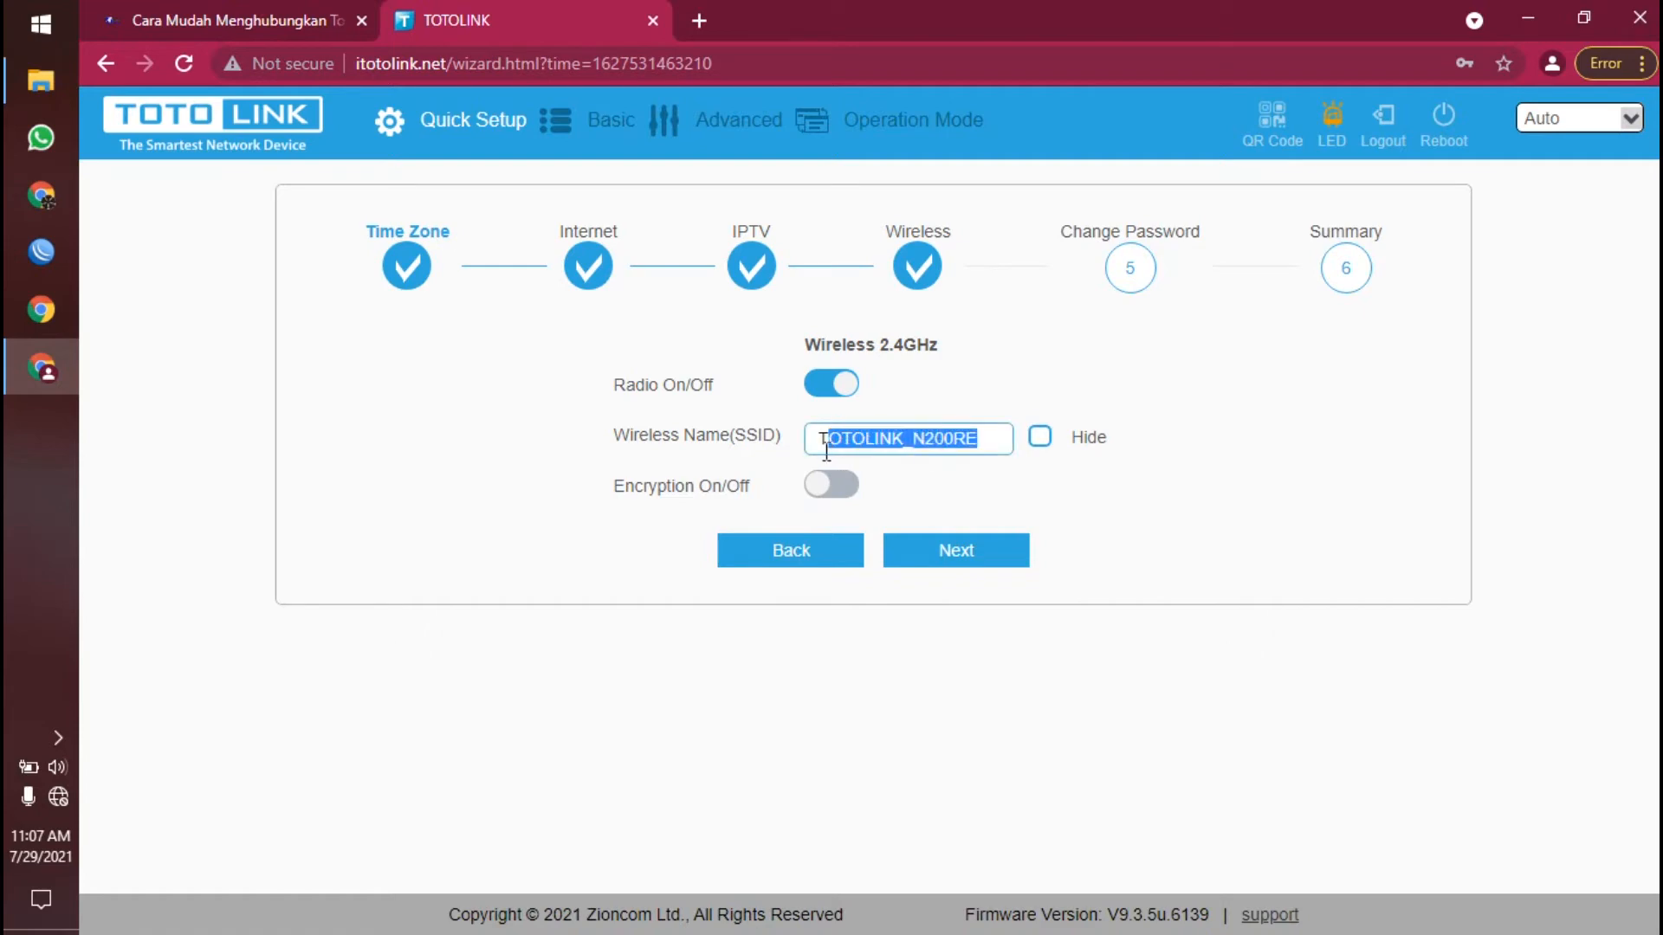
Step: Rename the 2.4GHz network to Neicy-Toto, enable encryption and enter its Wi-Fi password
key(BackSpace)
key(BackSpace)
text(NE)
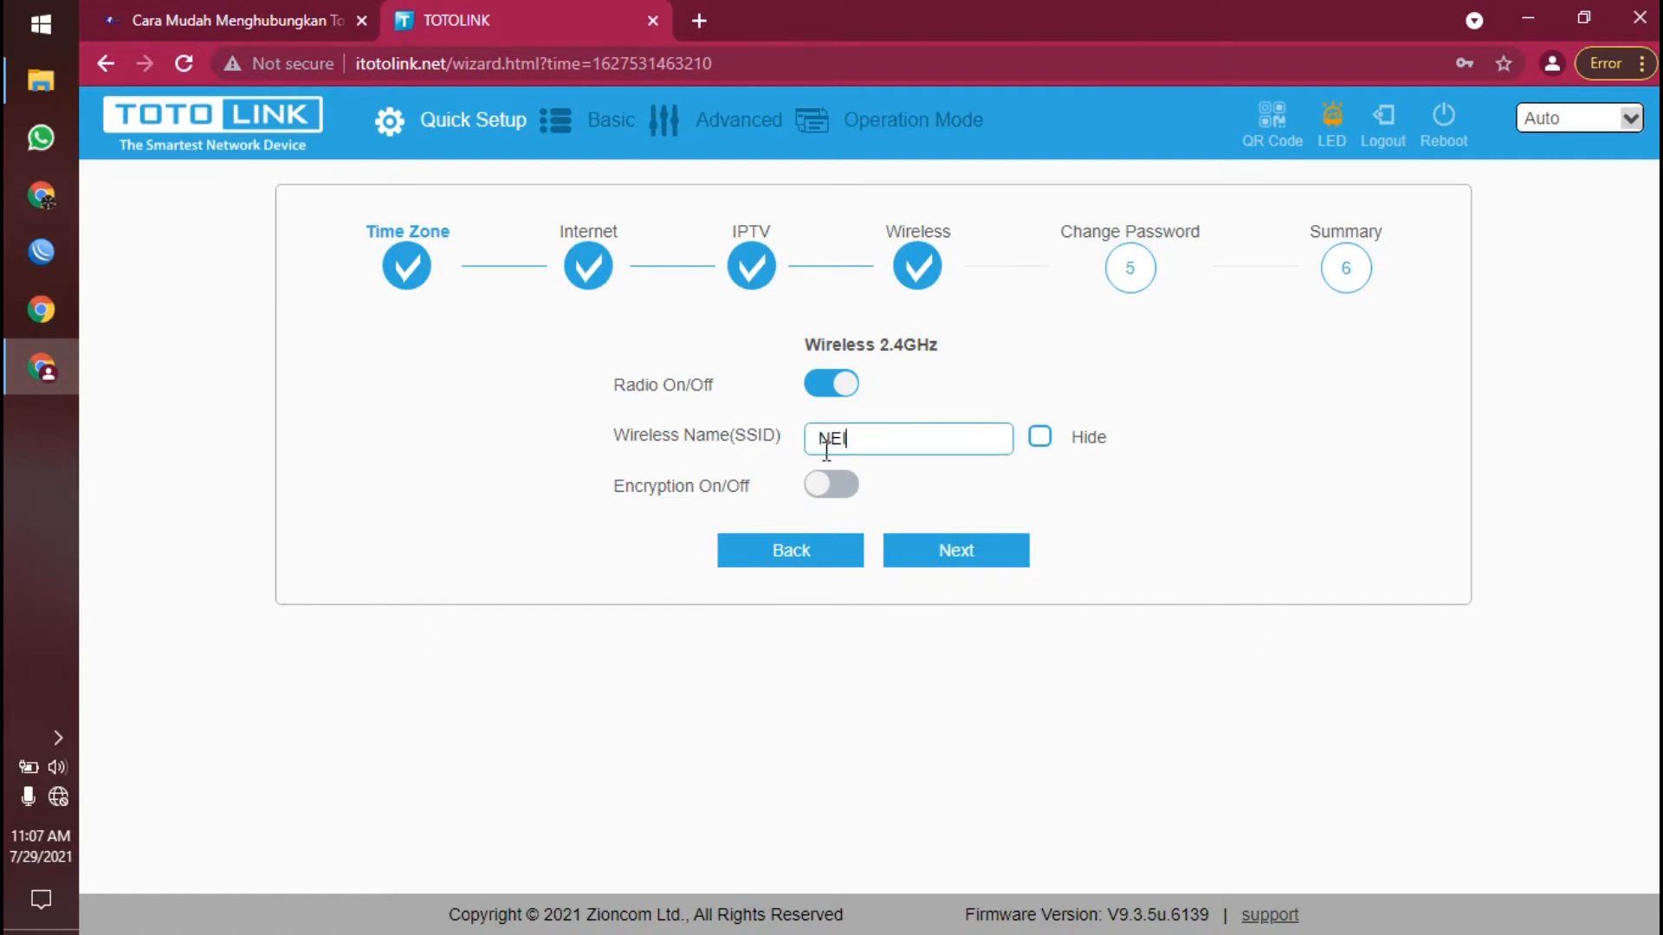
key(BackSpace)
text(eicy-Toto)
click(828, 489)
click(901, 531)
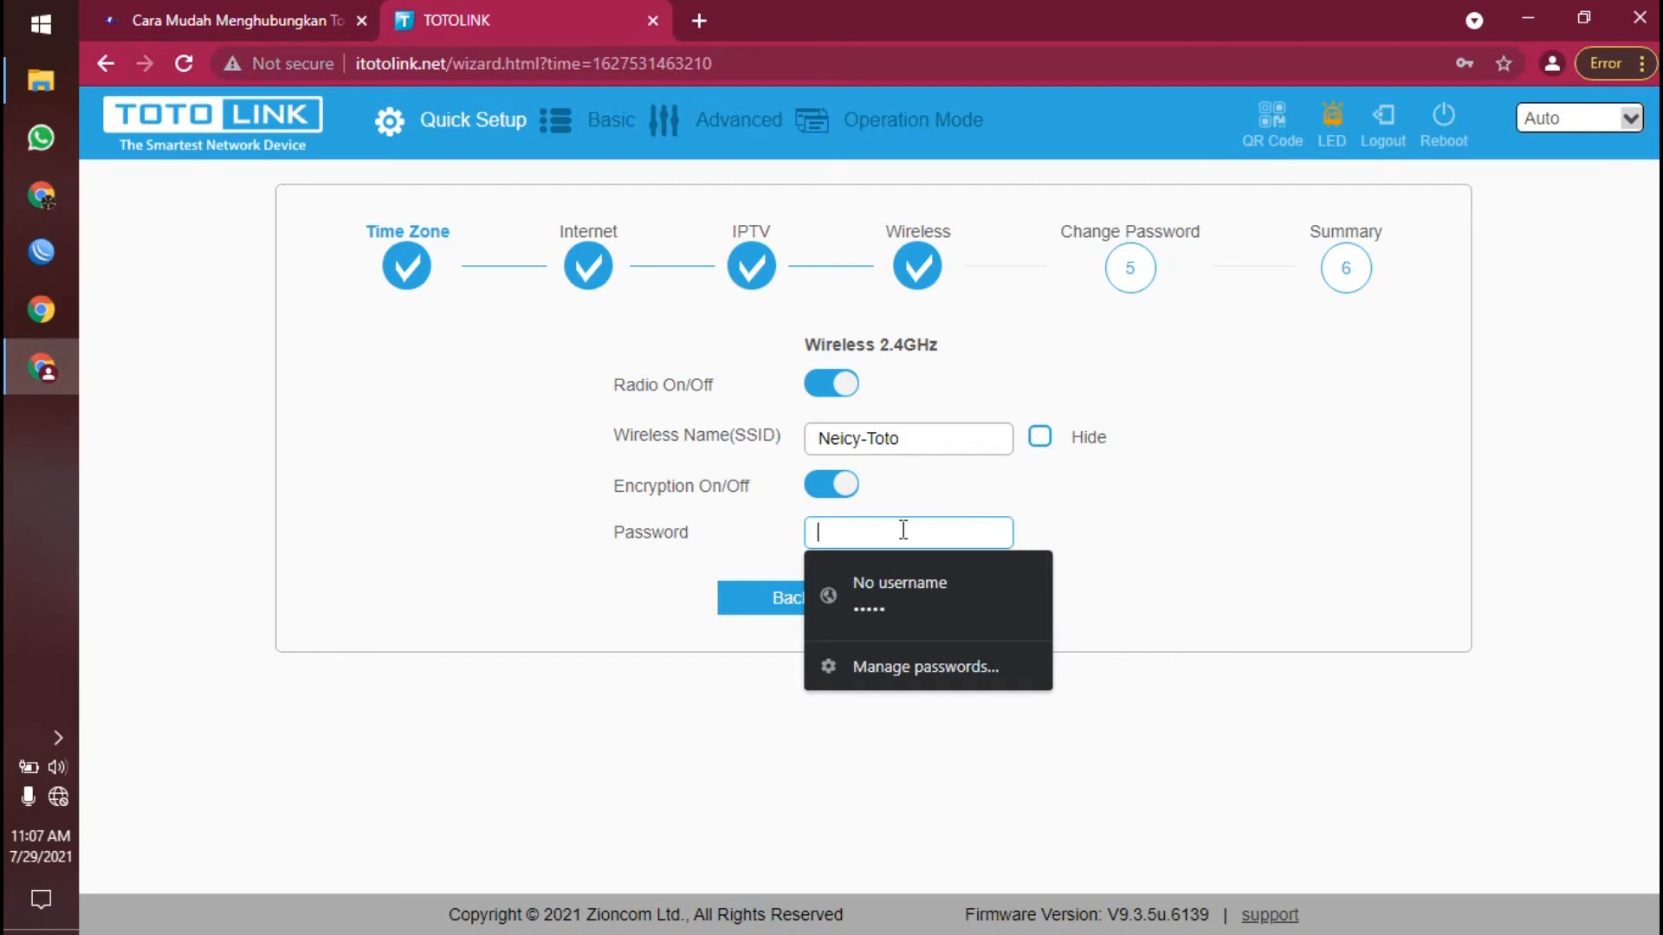
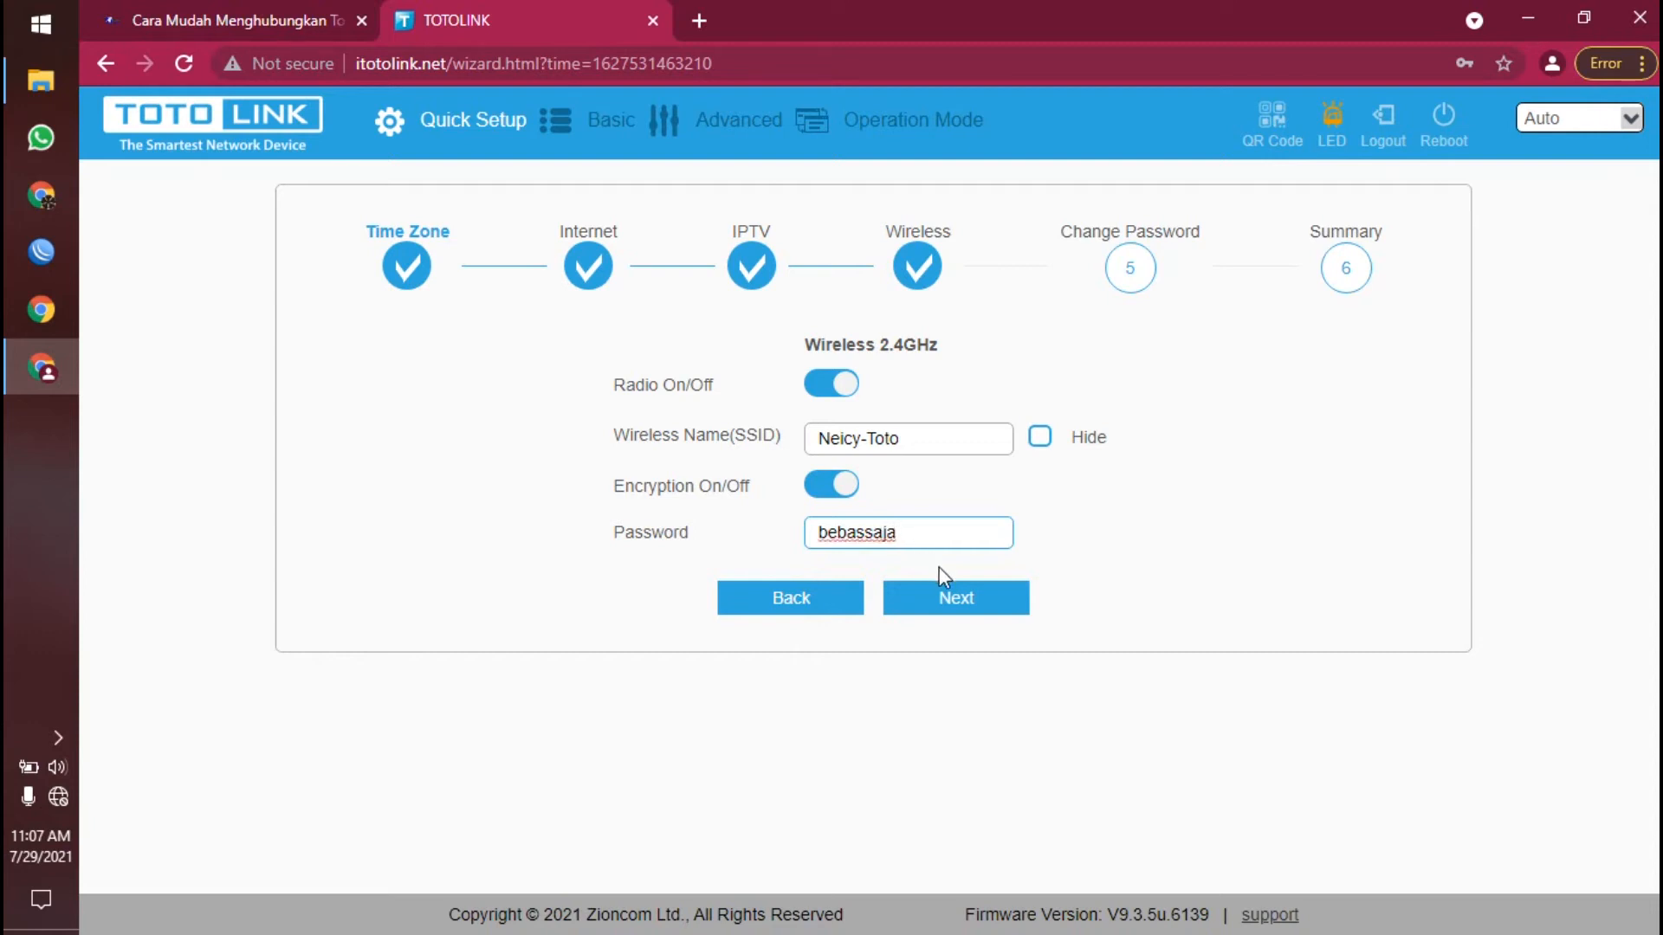
Step: Advance to the Change Password step and delete the default login password
click(985, 606)
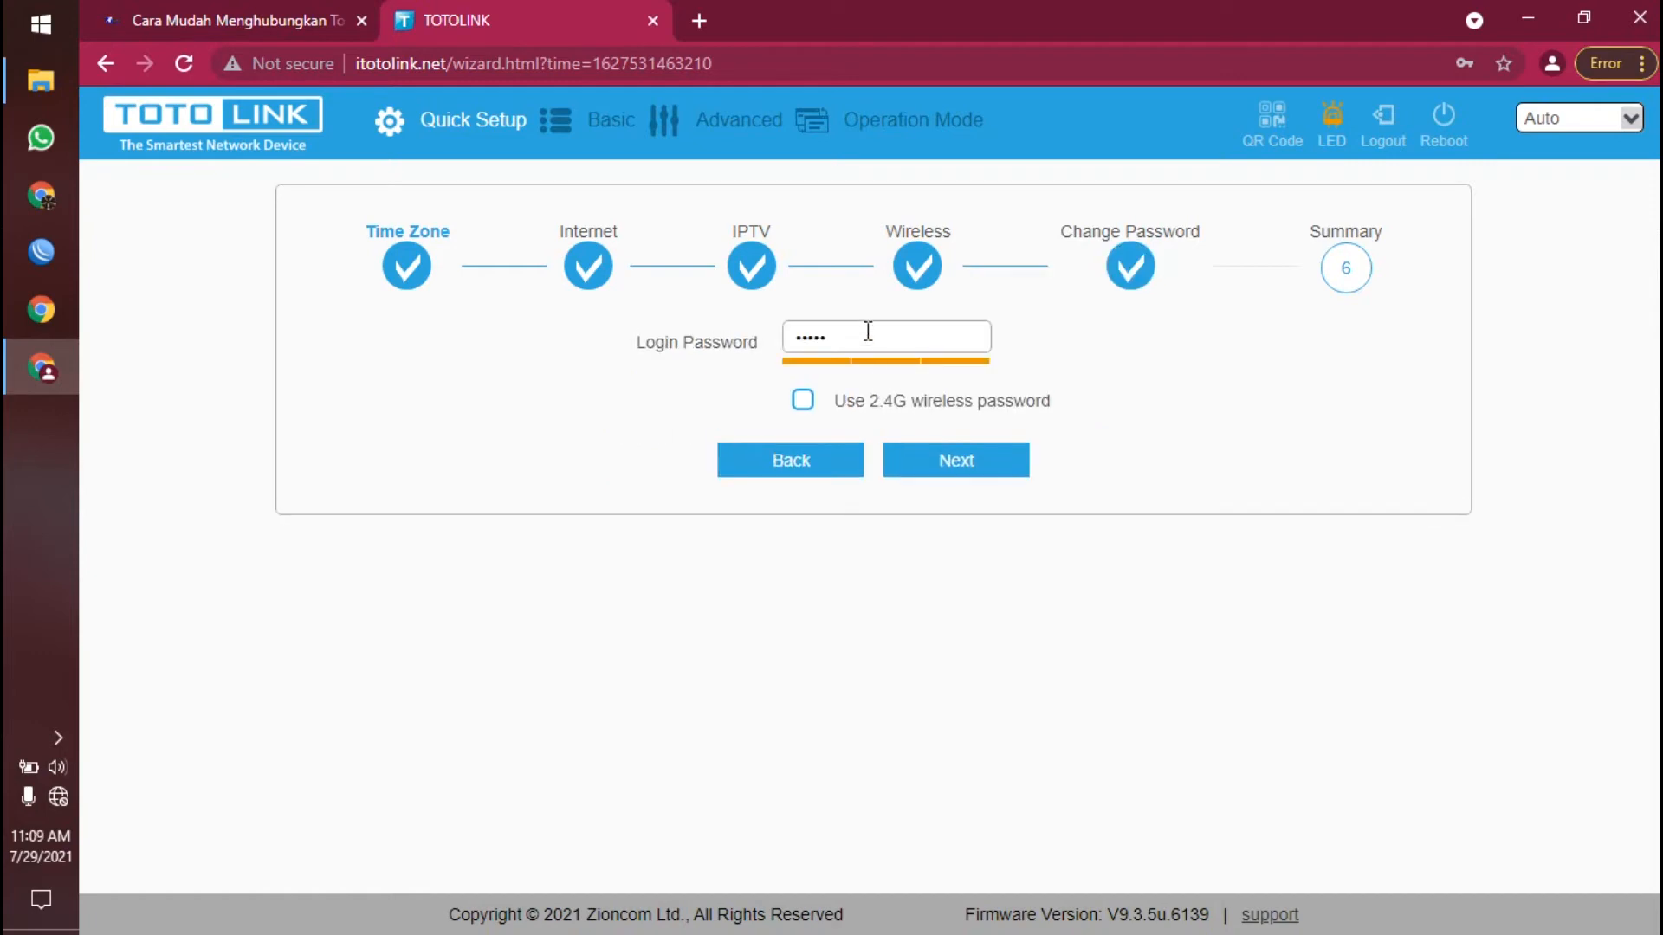
double_click(862, 334)
key(BackSpace)
click(783, 623)
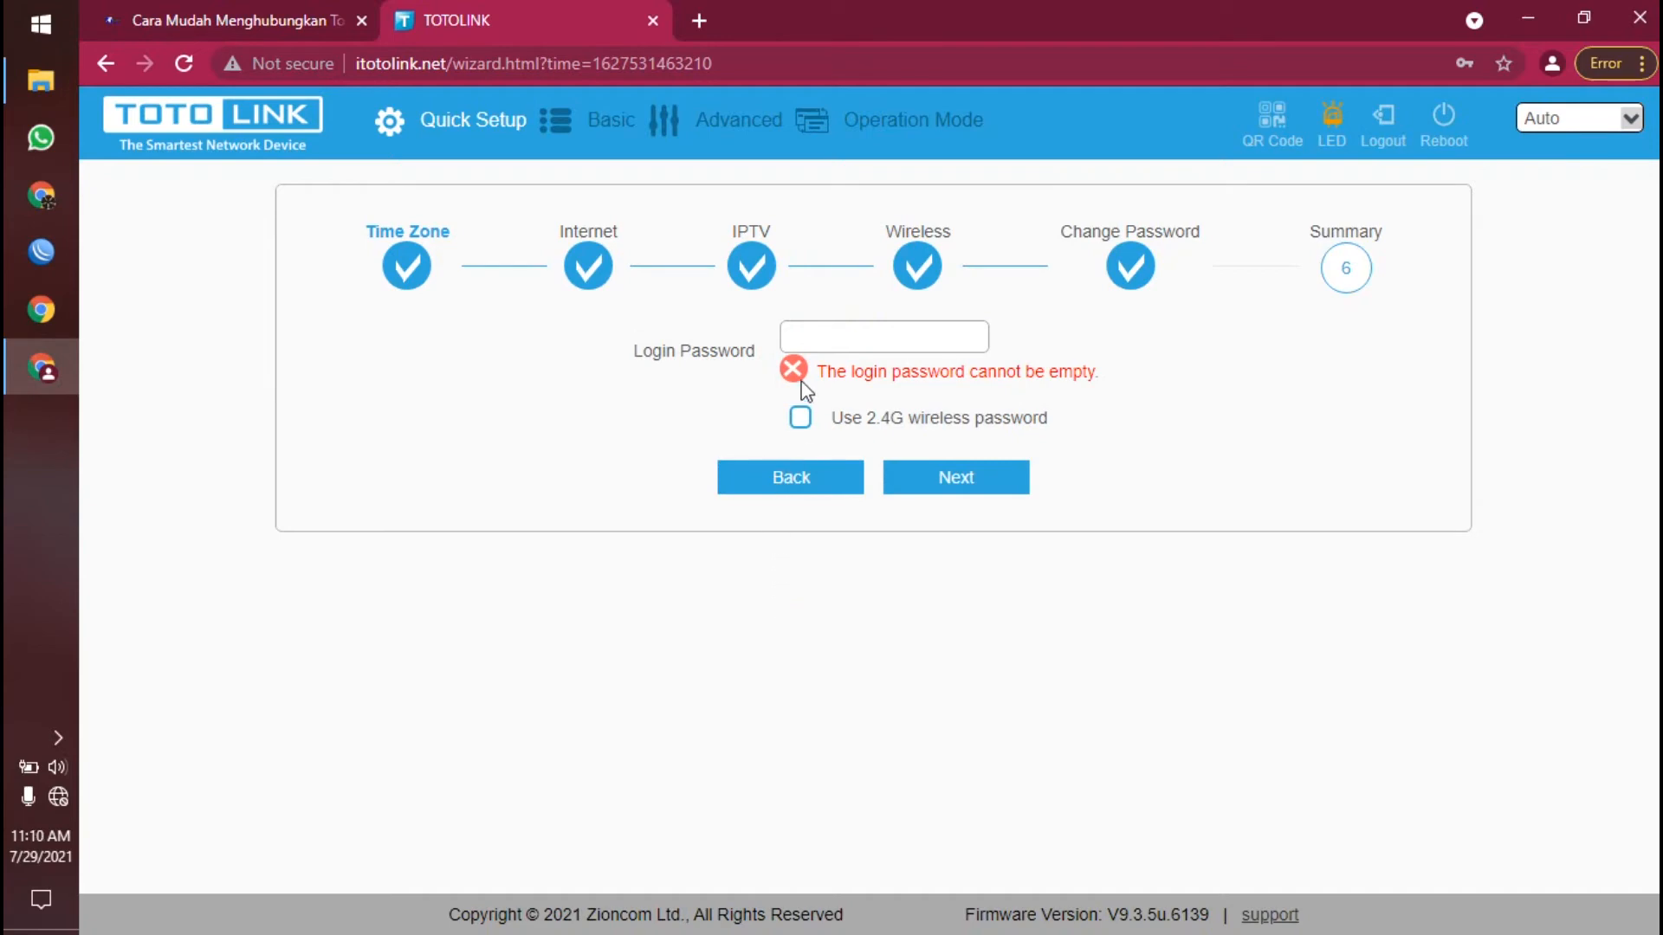
Step: Make the router login password the same as the 2.4G Wi-Fi password, then continue to Summary
click(811, 334)
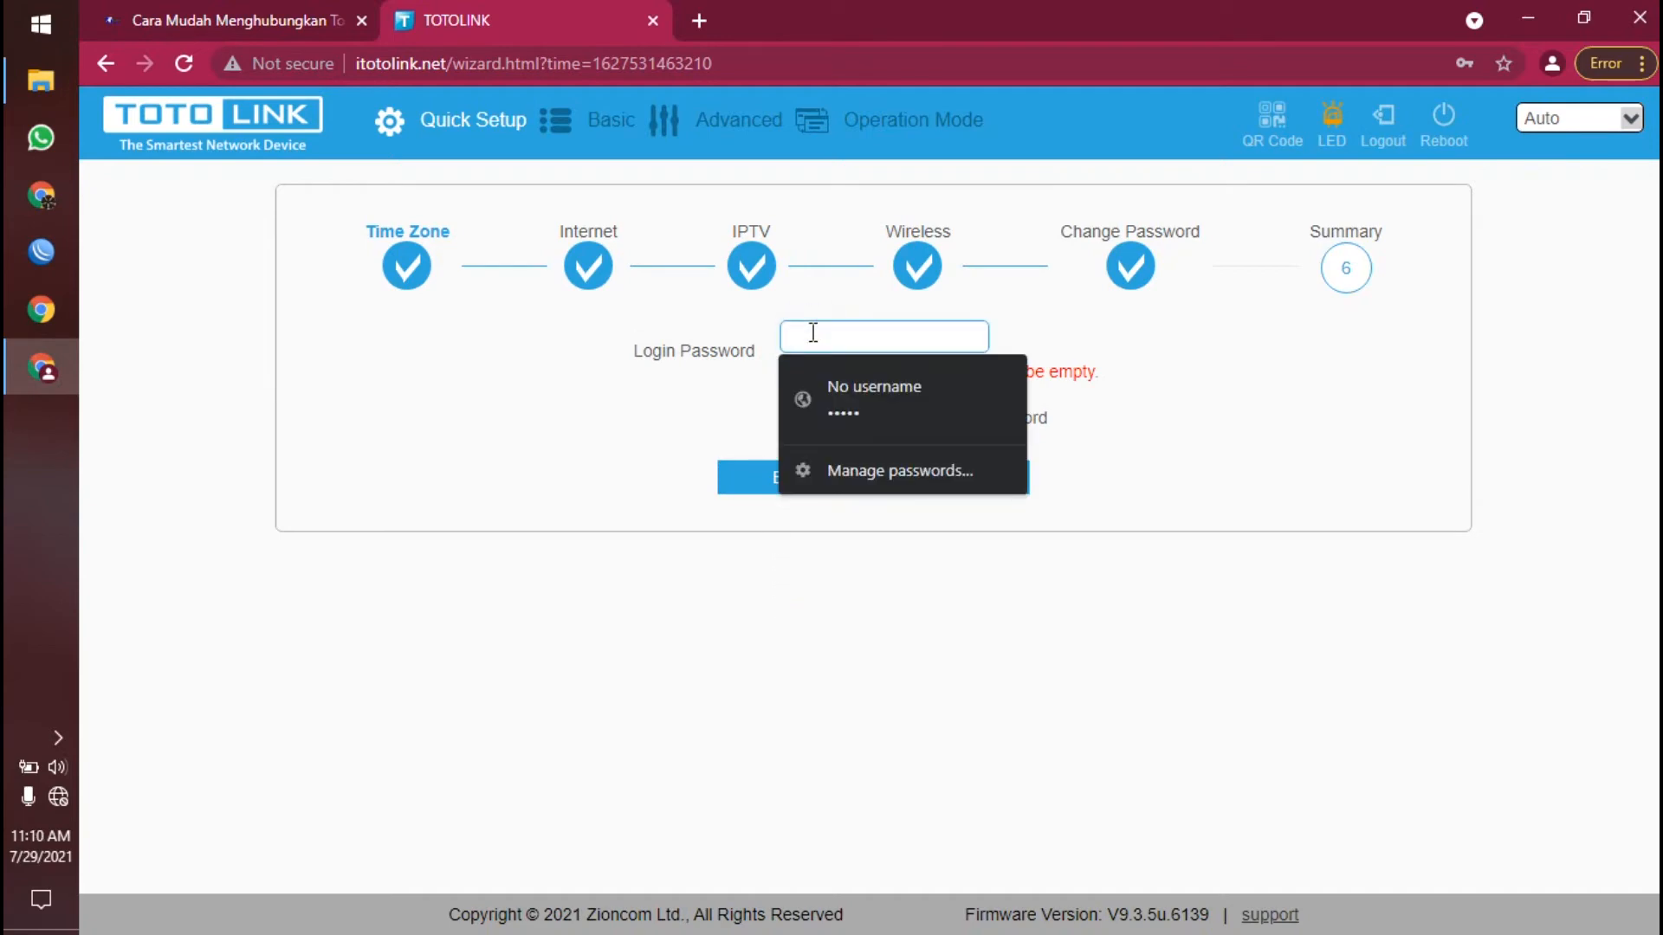
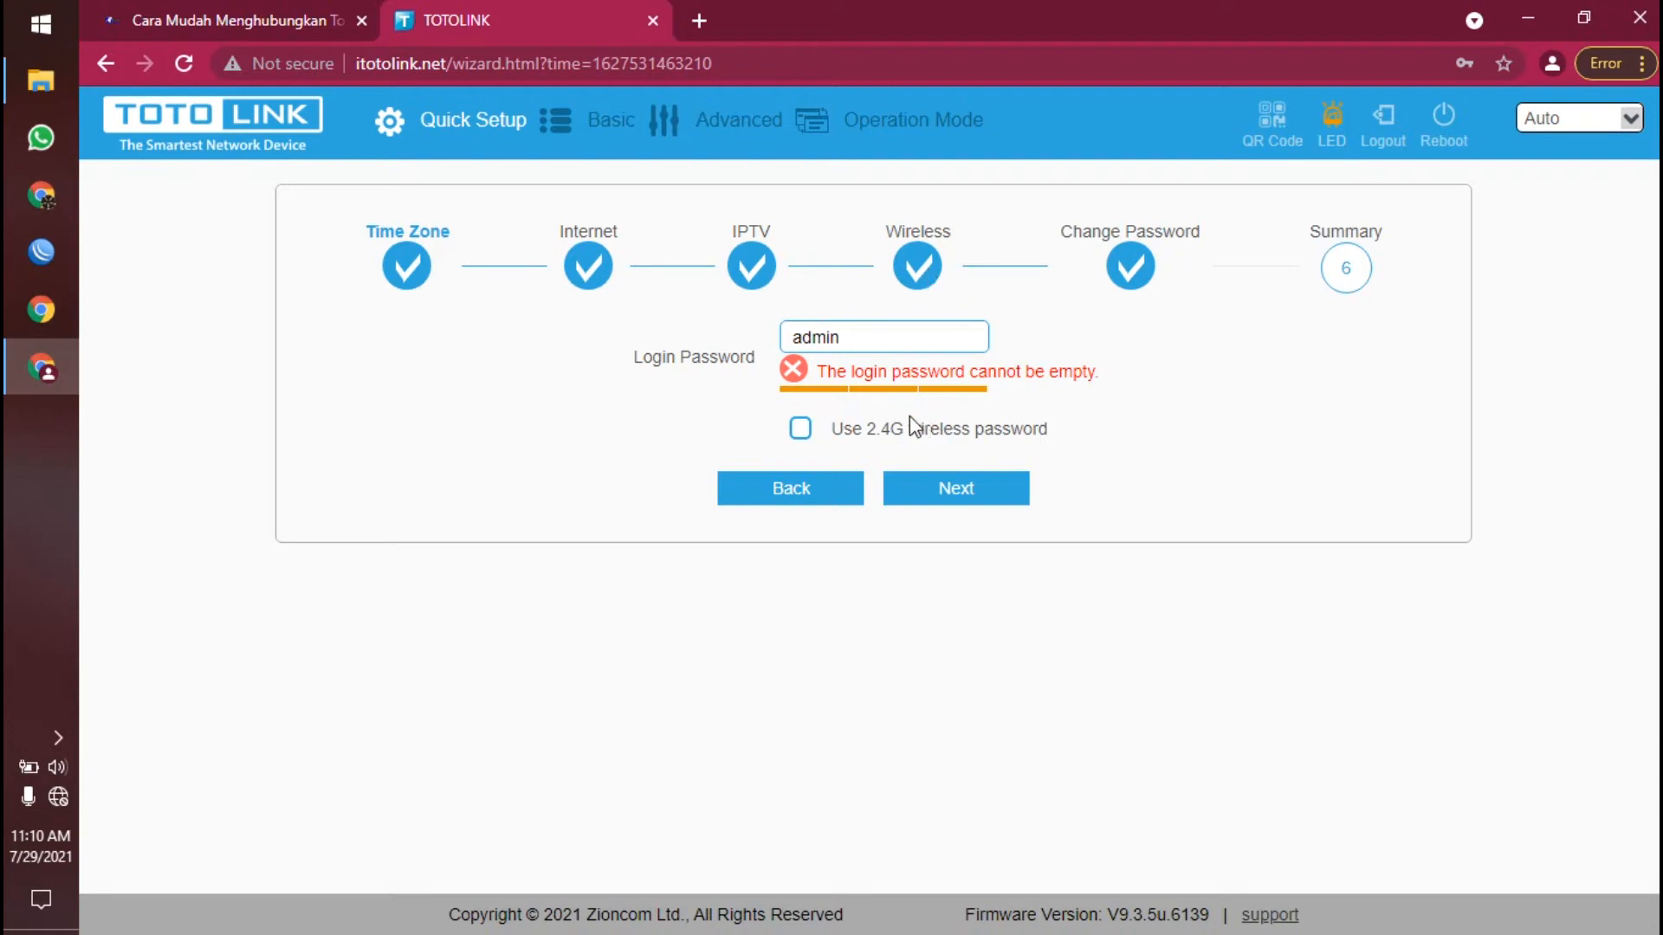
click(875, 444)
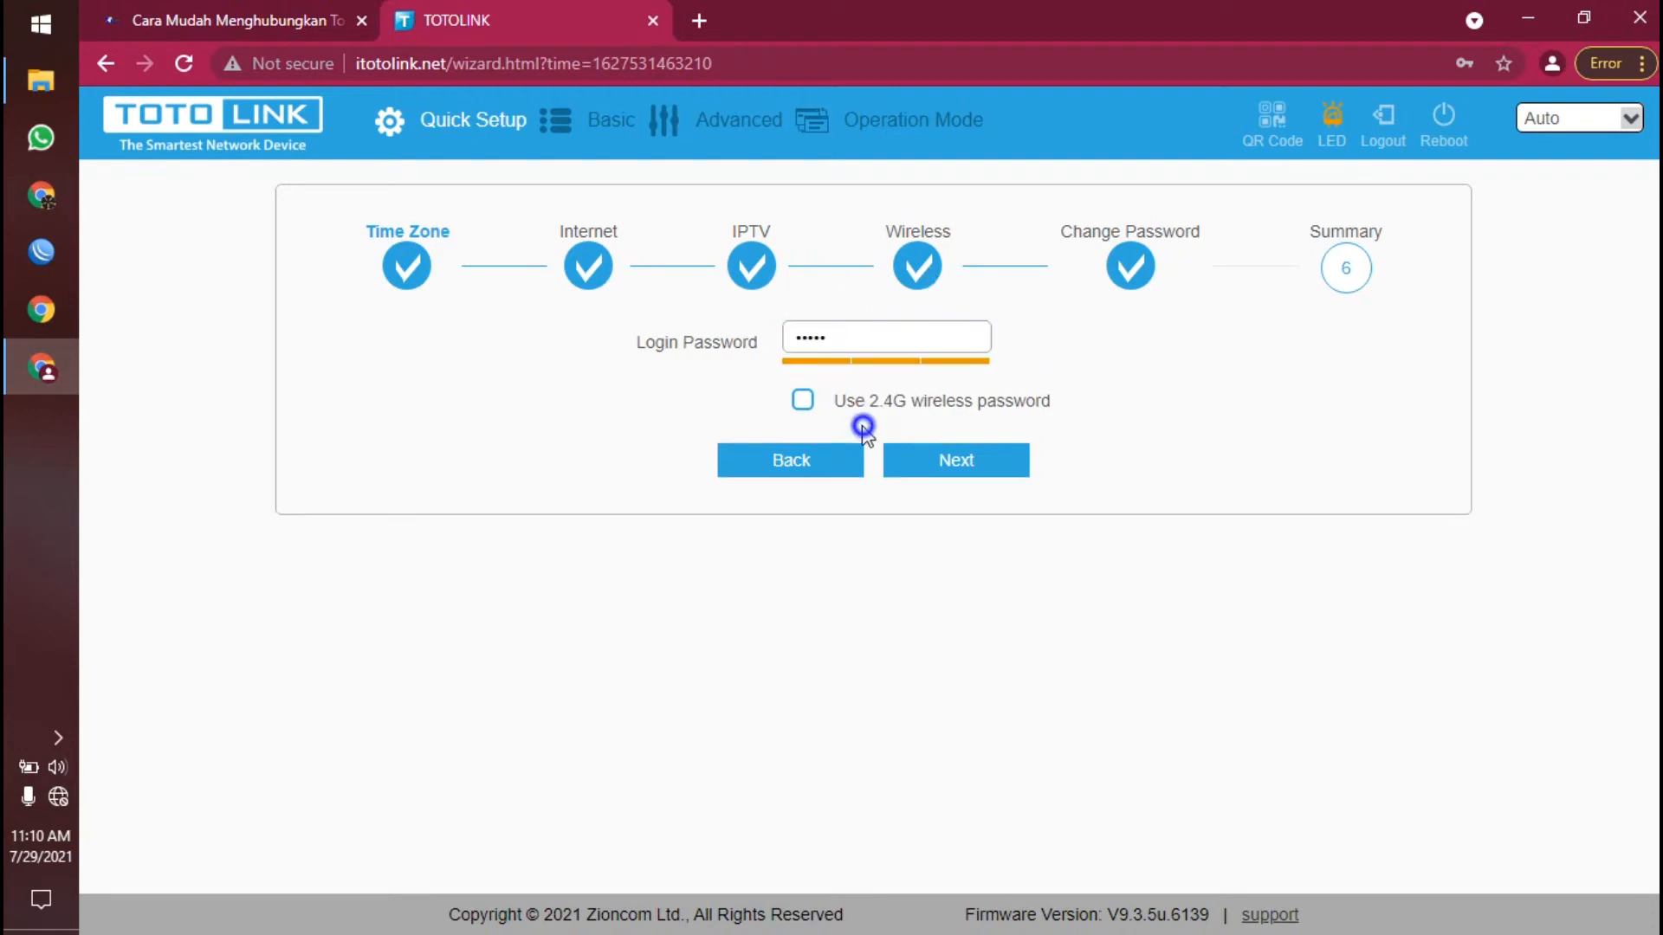
click(803, 401)
click(895, 333)
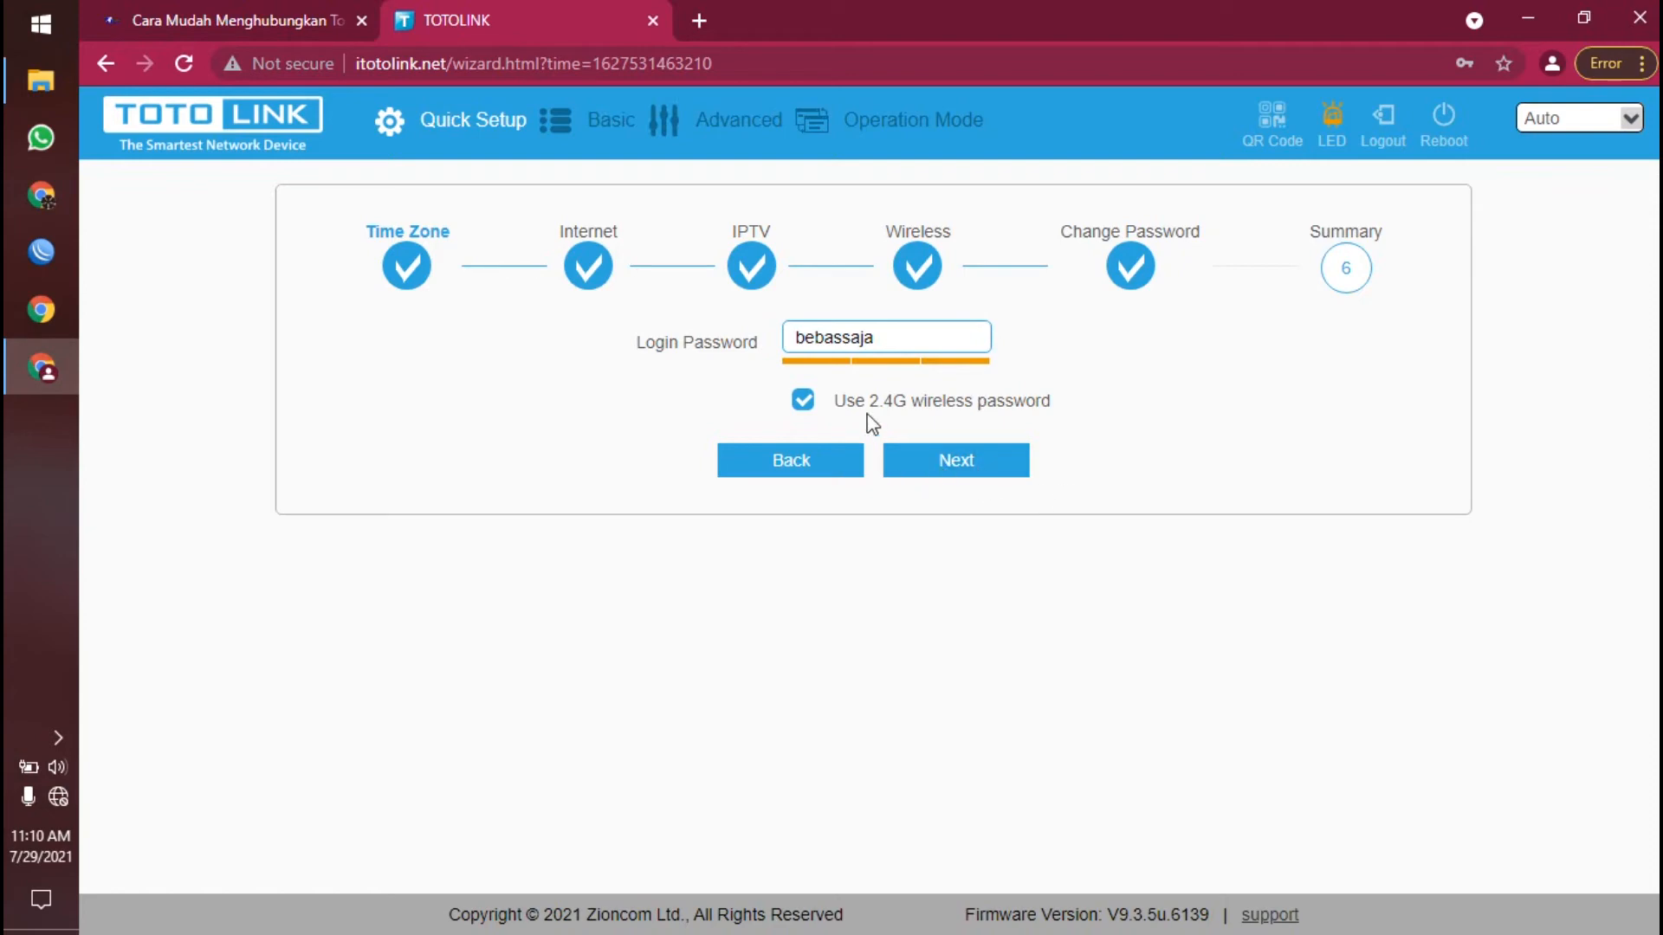
click(935, 465)
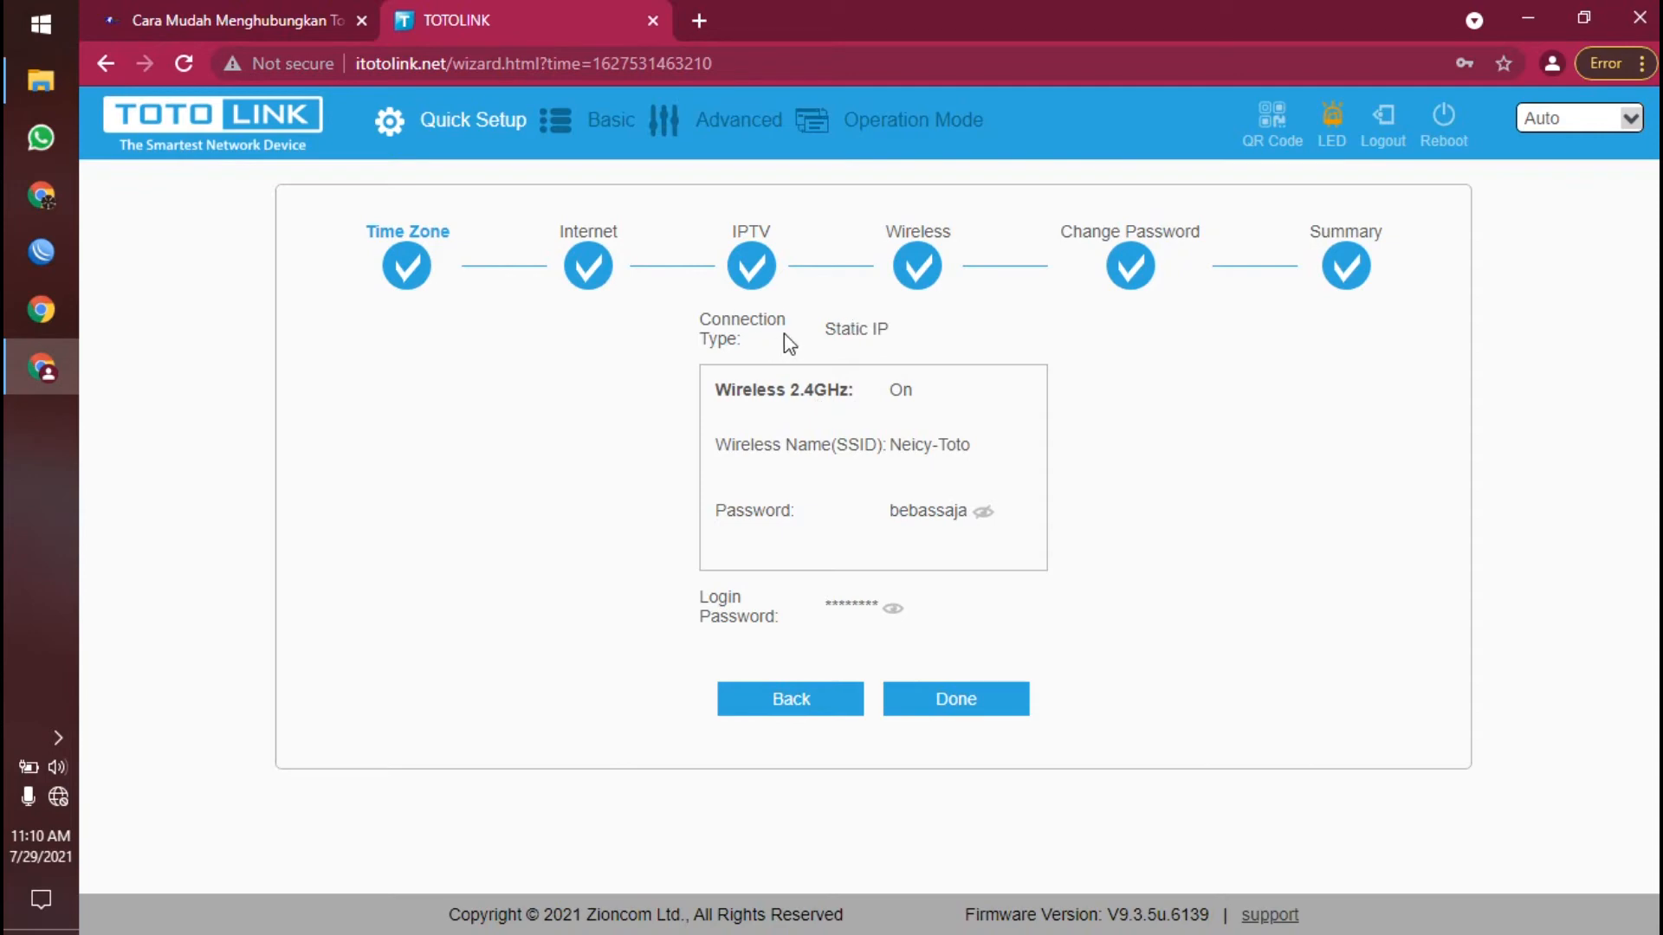
Step: Review the Summary (Static IP, login password) and apply the quick-setup settings with Done
drag(839, 329, 935, 338)
click(893, 609)
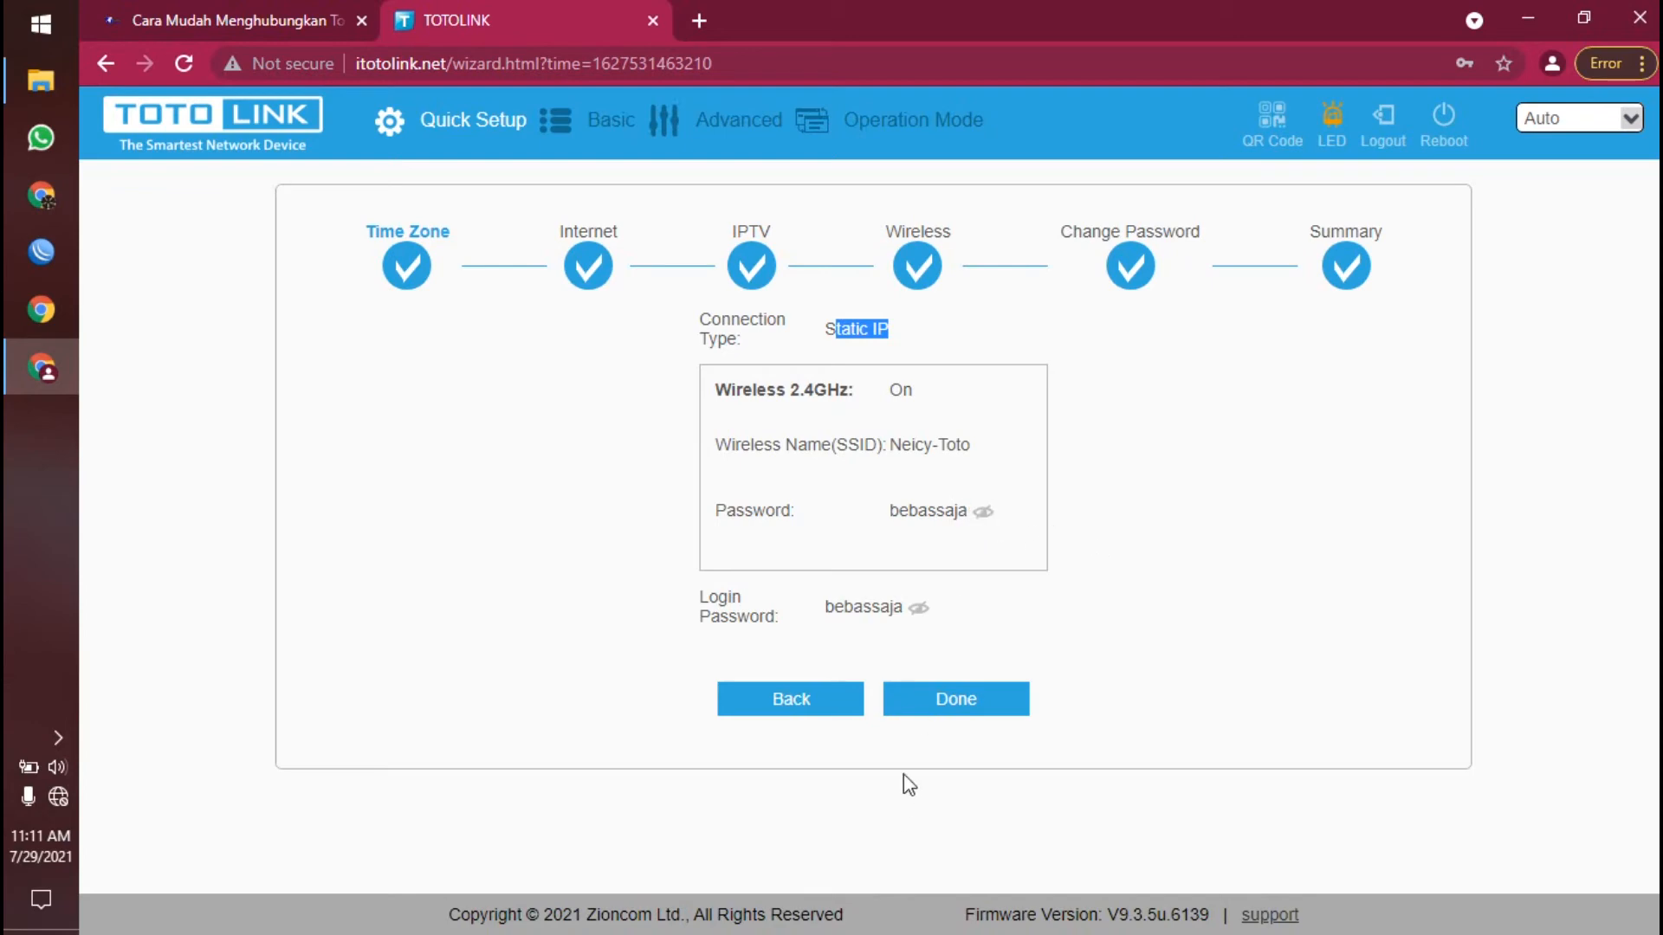
click(969, 715)
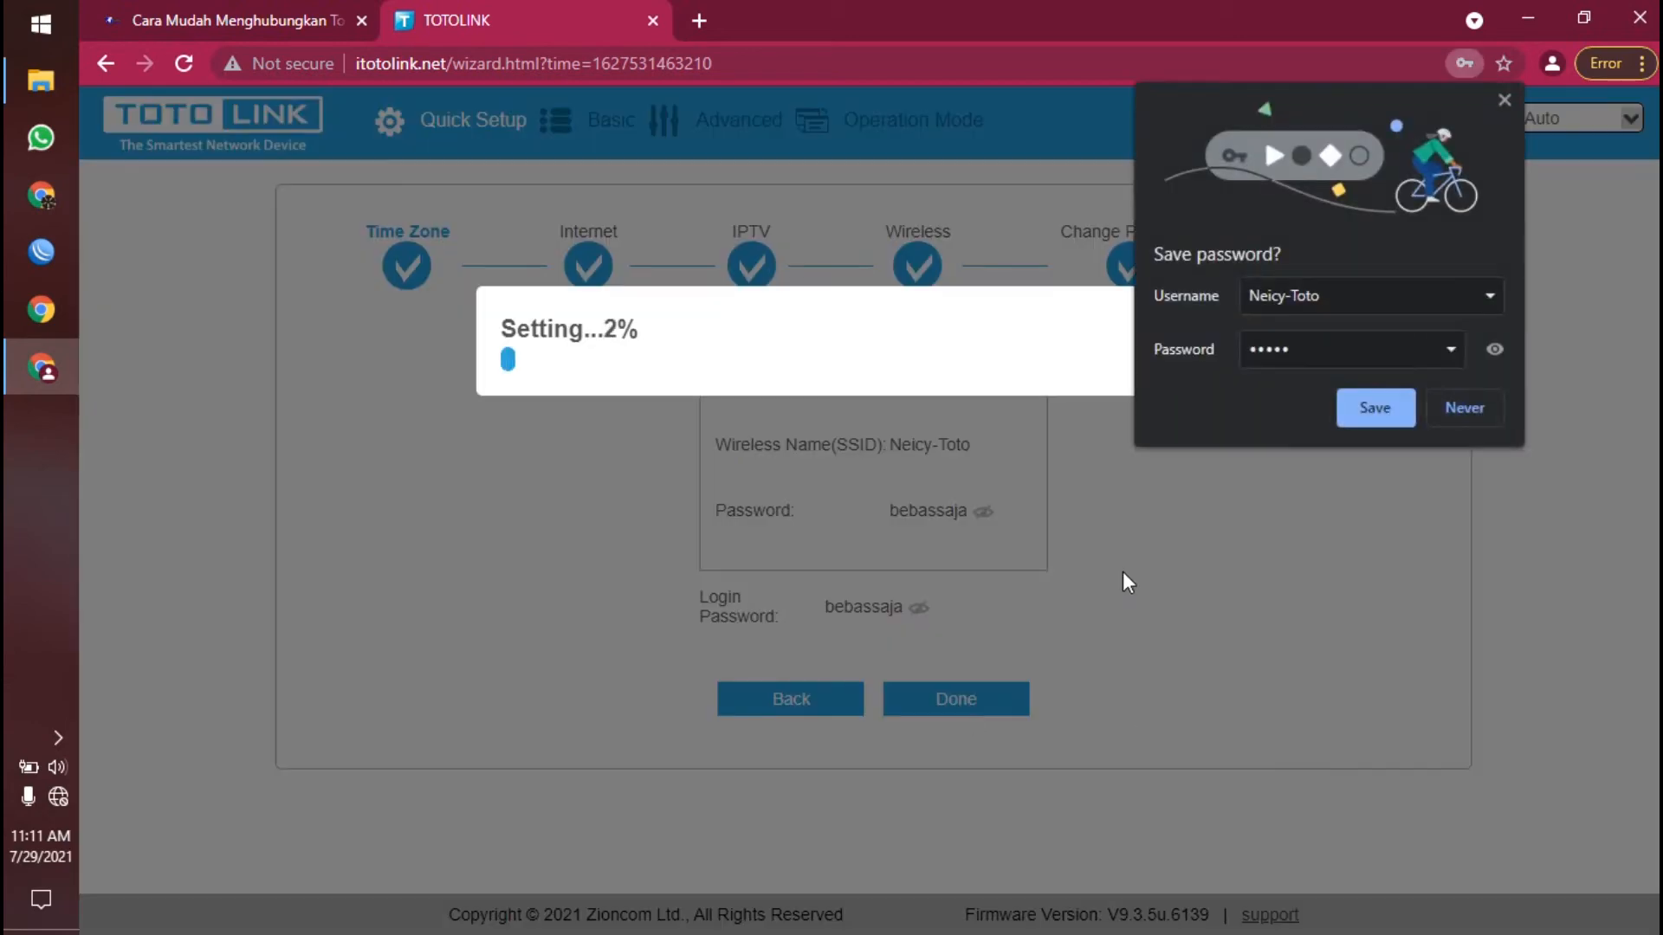
Step: Decline Chrome's offer to save the password and let the router settings finish applying
click(1462, 408)
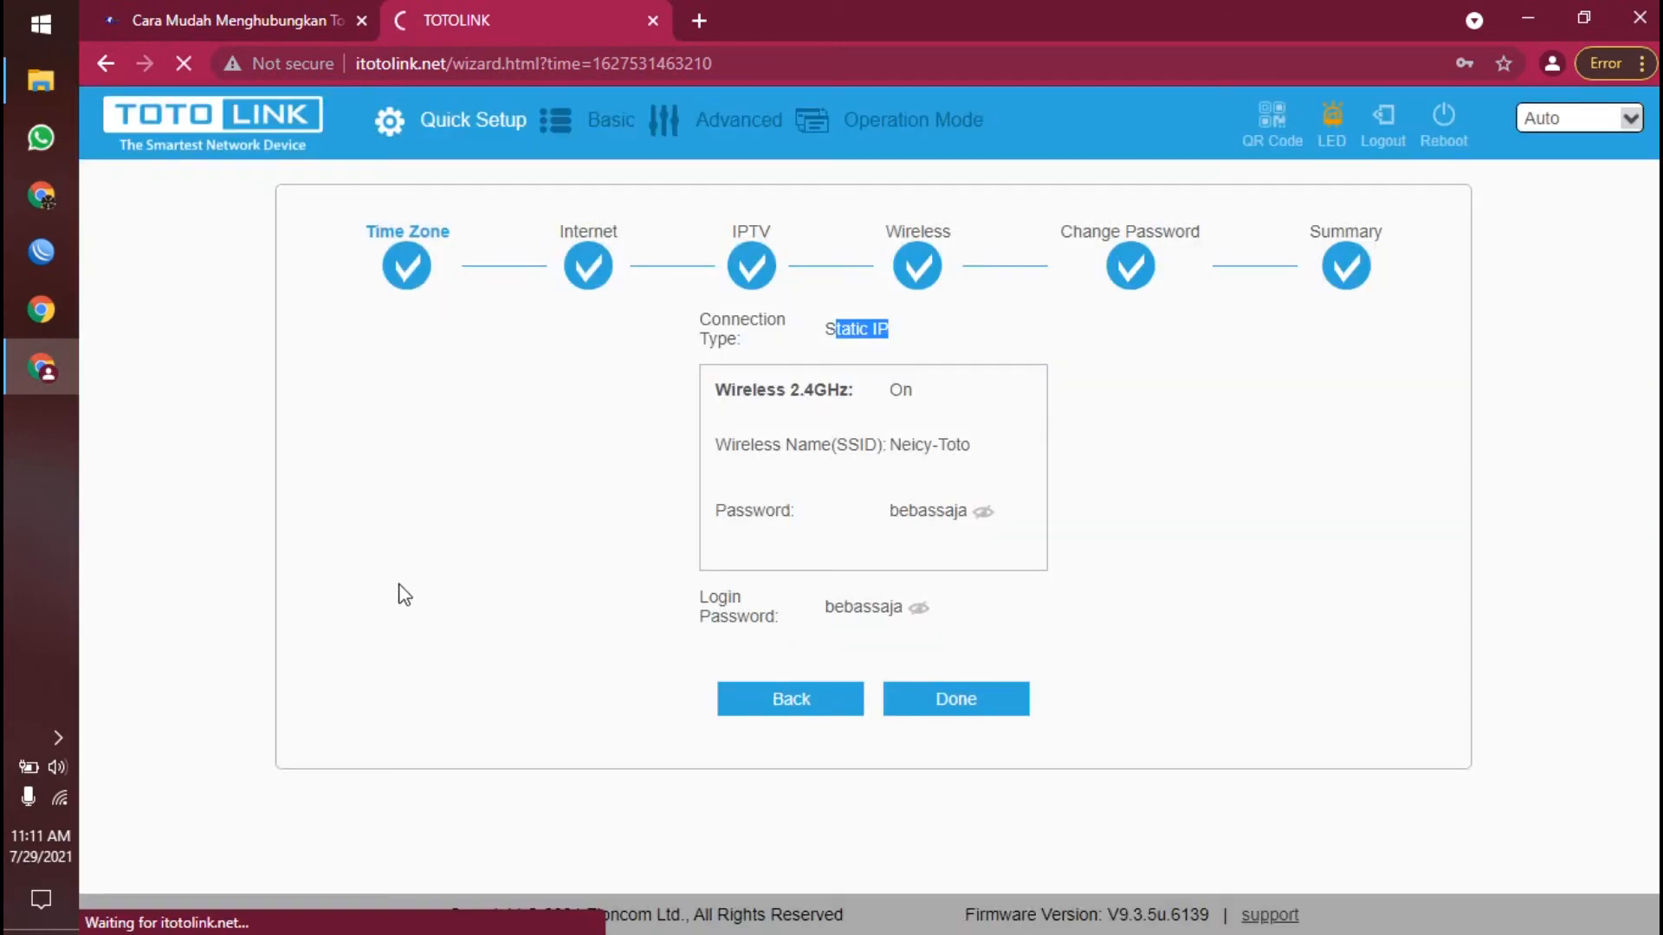
click(60, 798)
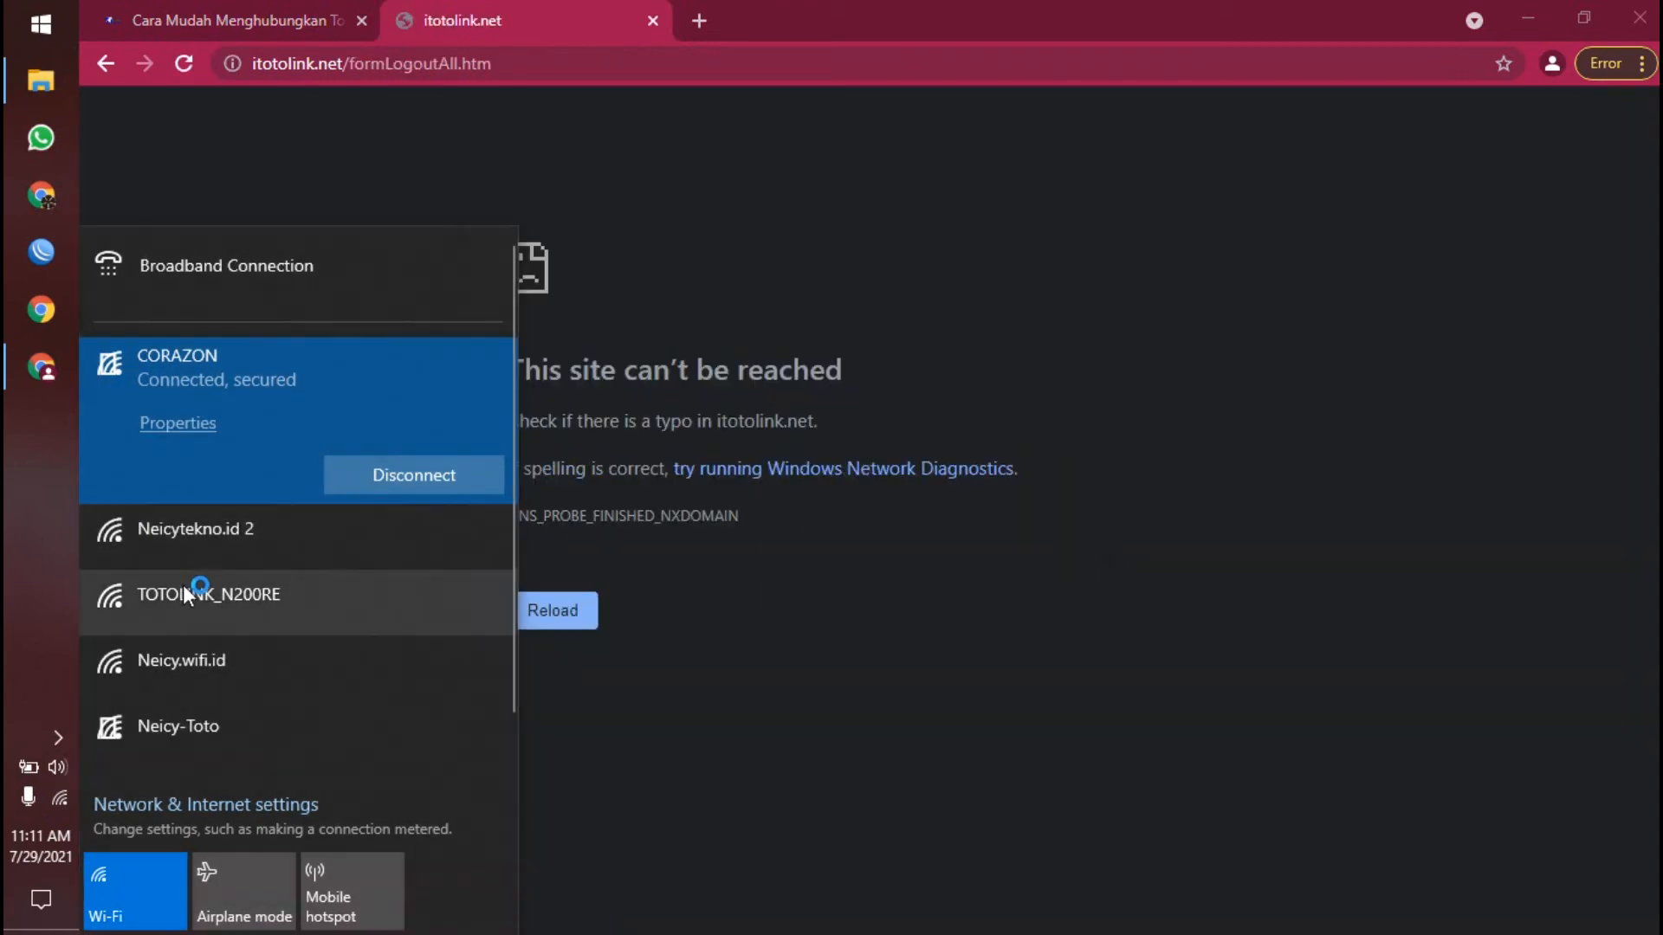
Step: Toggle the PC's Wi-Fi and select the Neicy-Toto network in the flyout
scroll(376, 741, down, 1)
click(311, 674)
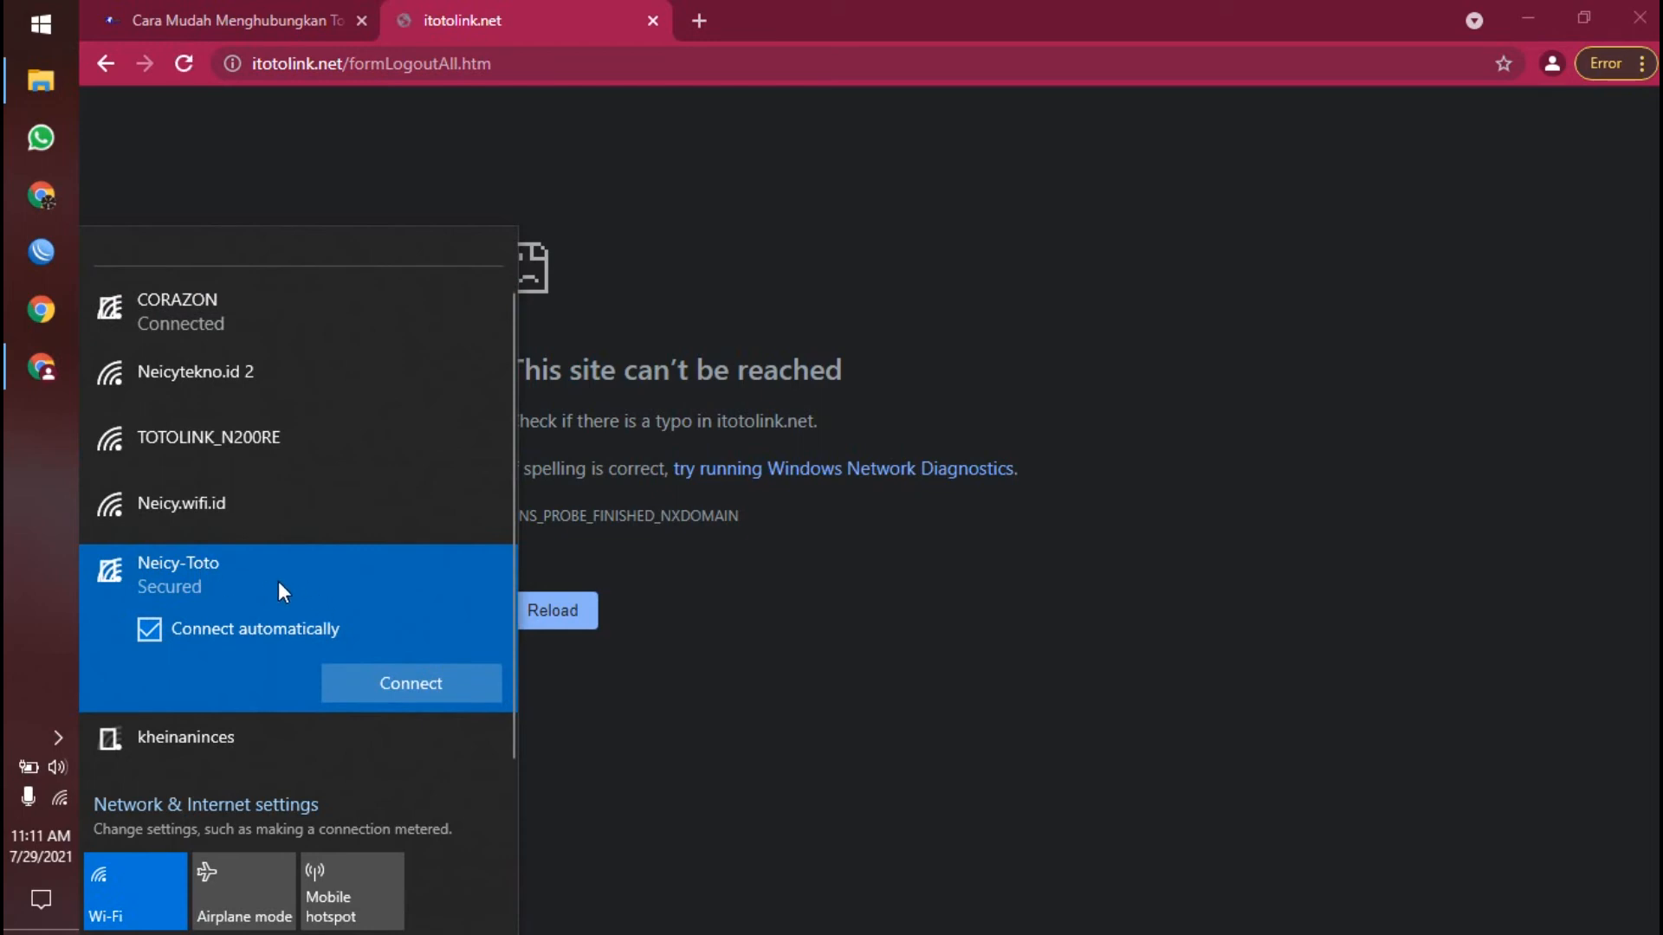
click(149, 923)
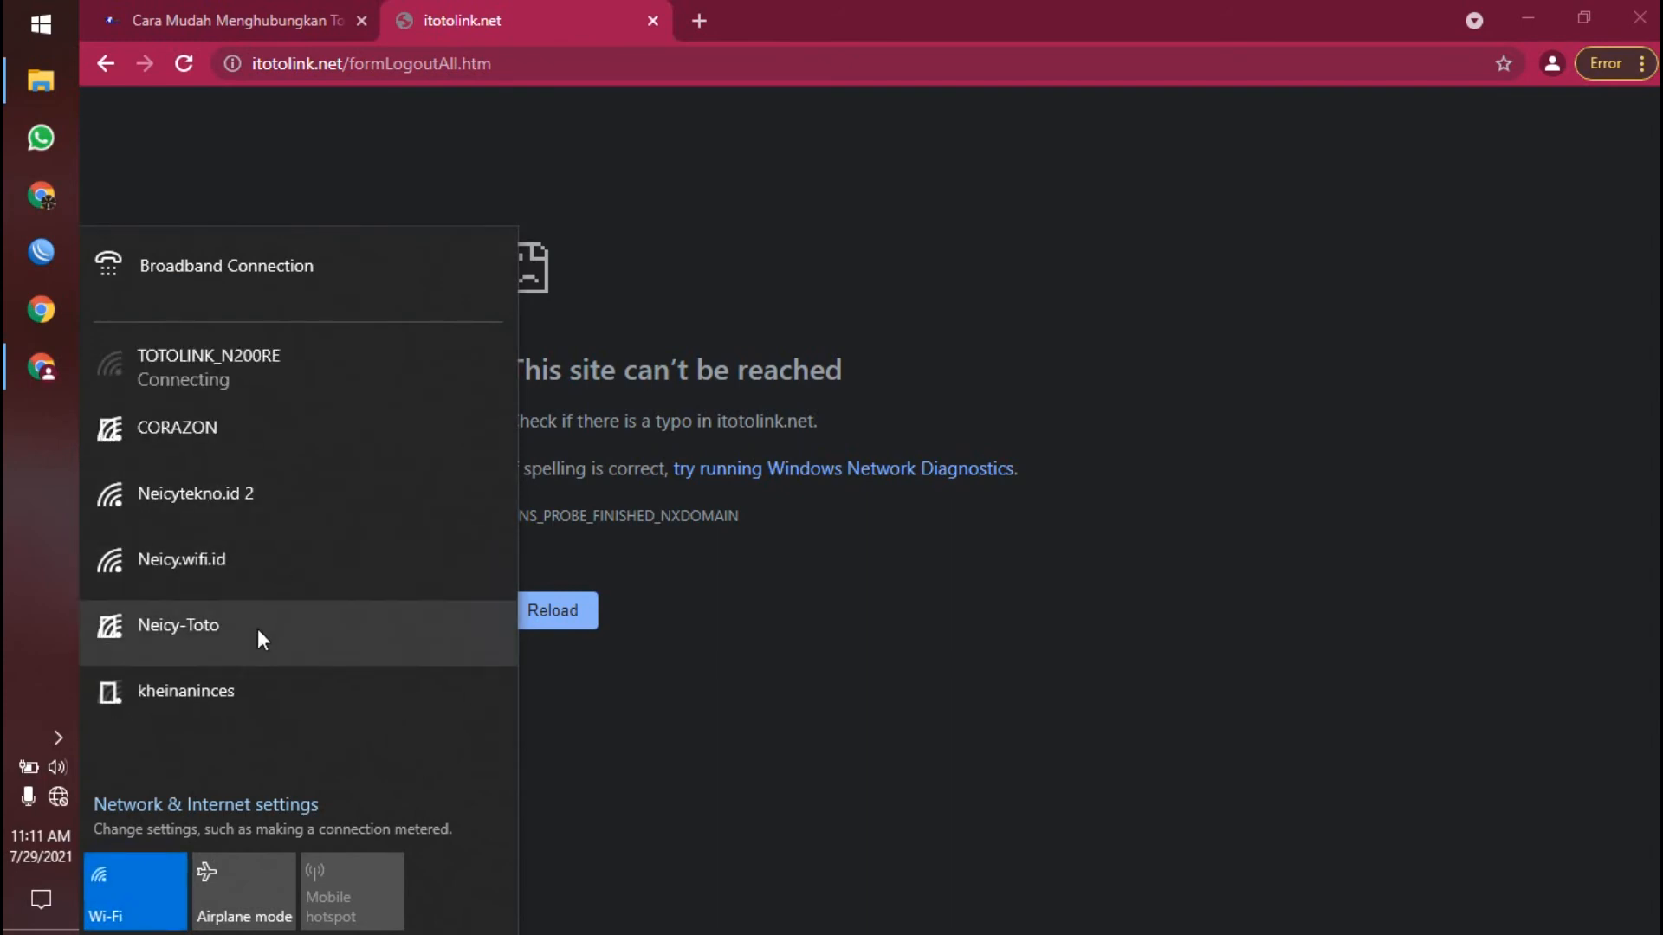
click(257, 625)
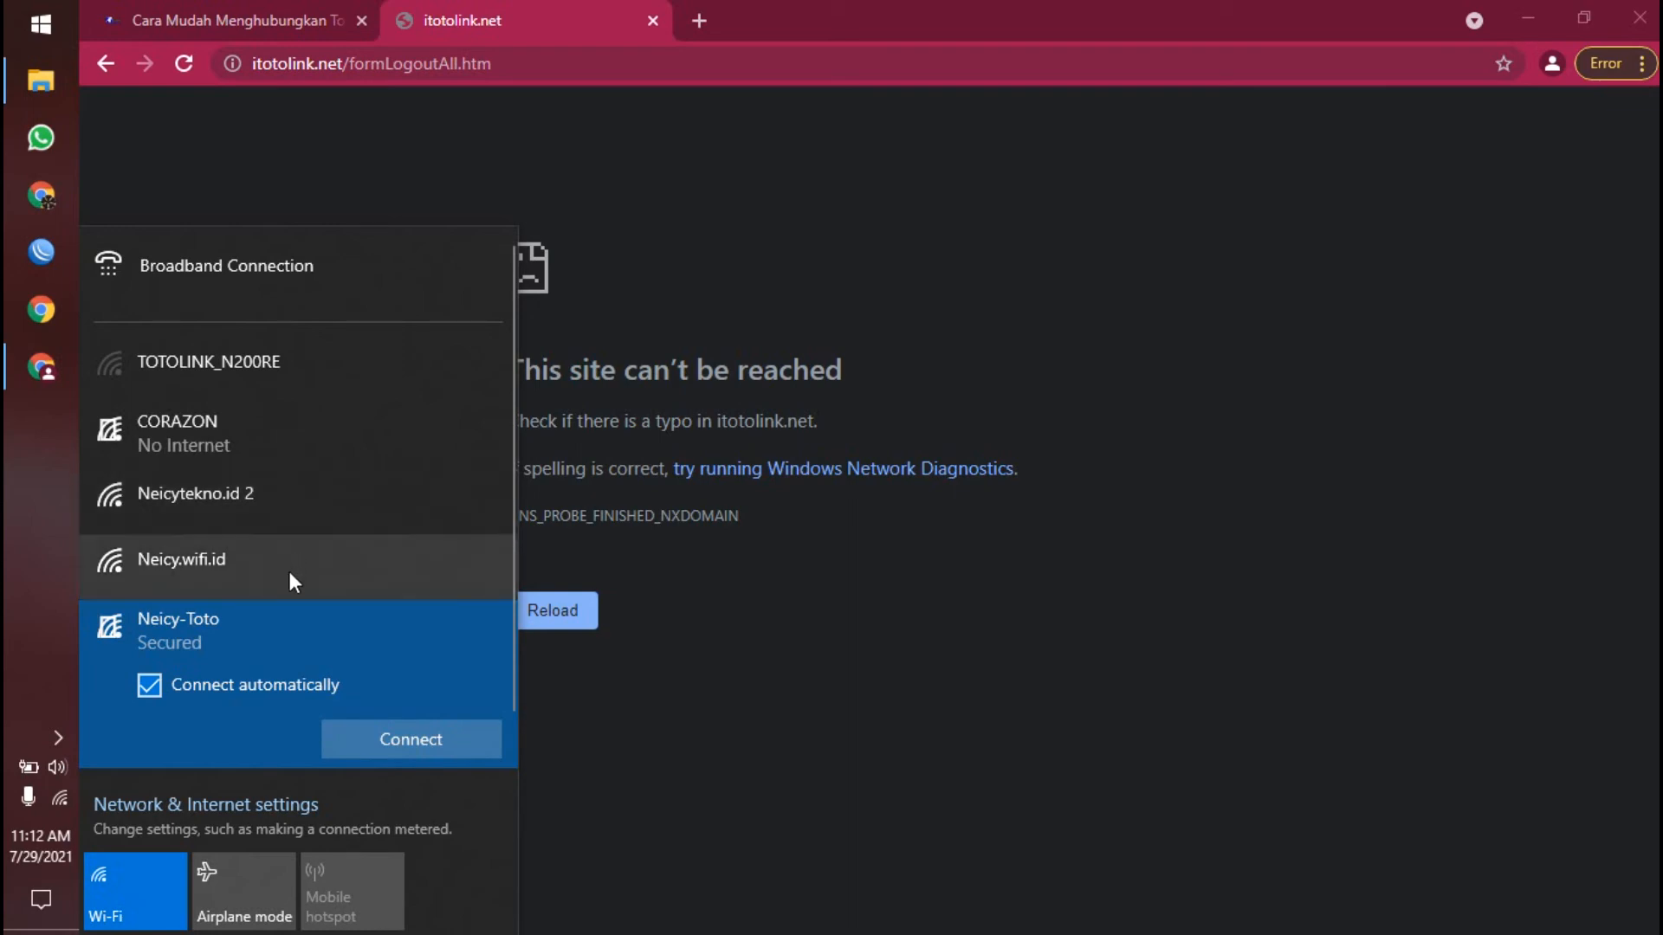
click(310, 362)
click(376, 531)
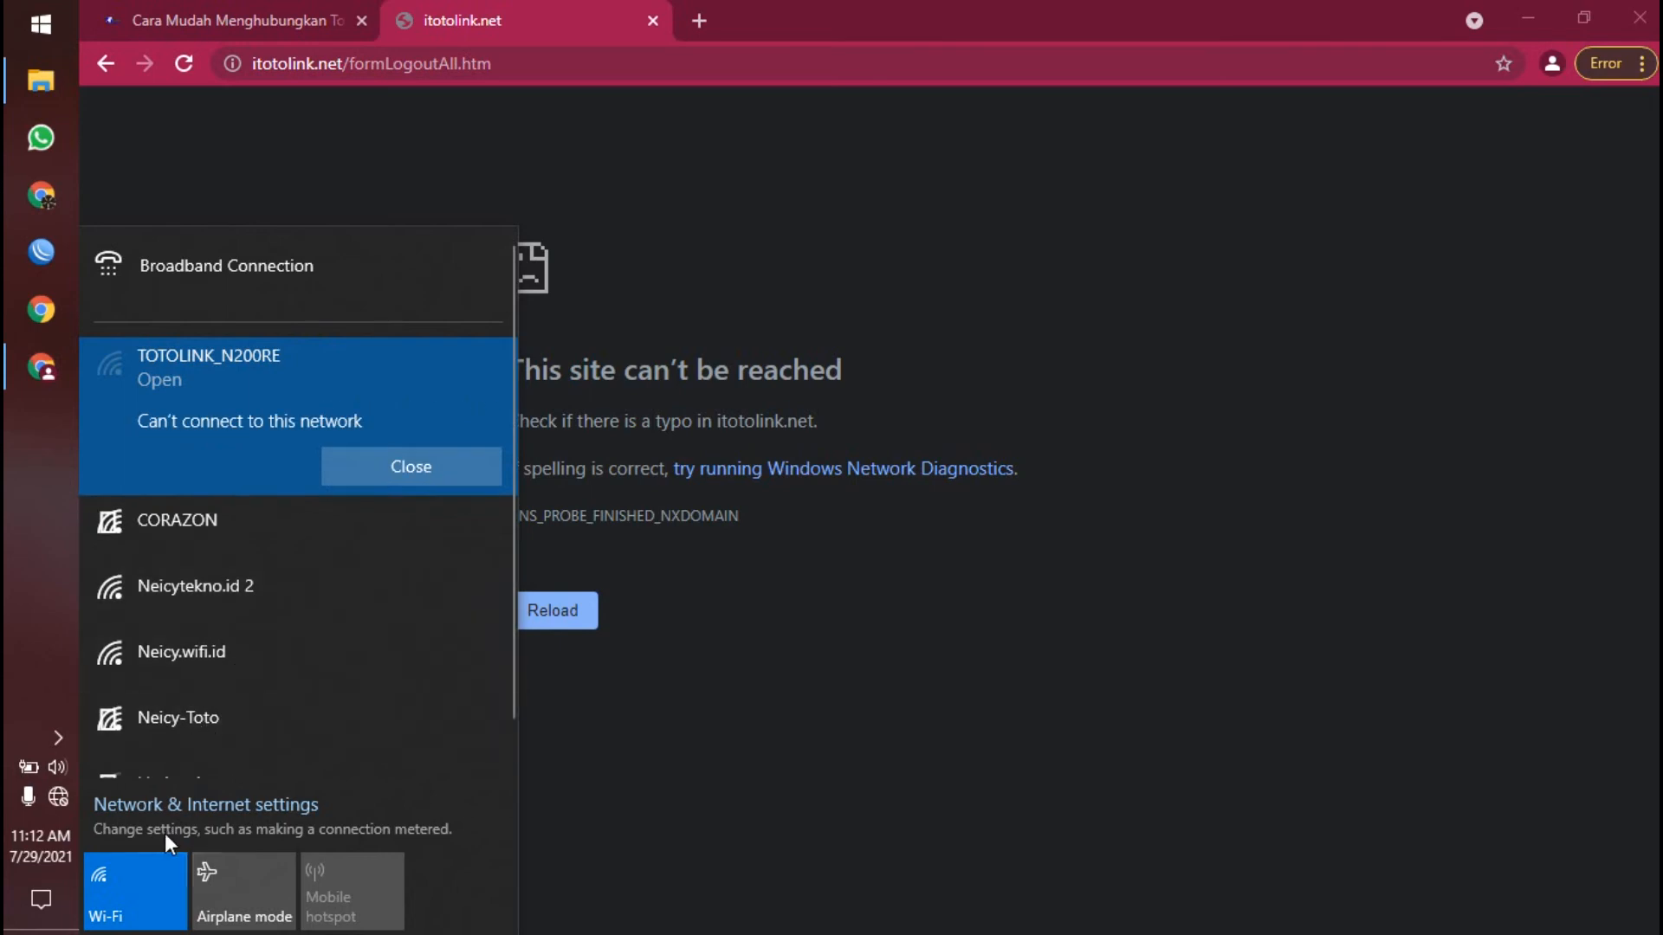
scroll(191, 686, down, 1)
click(190, 663)
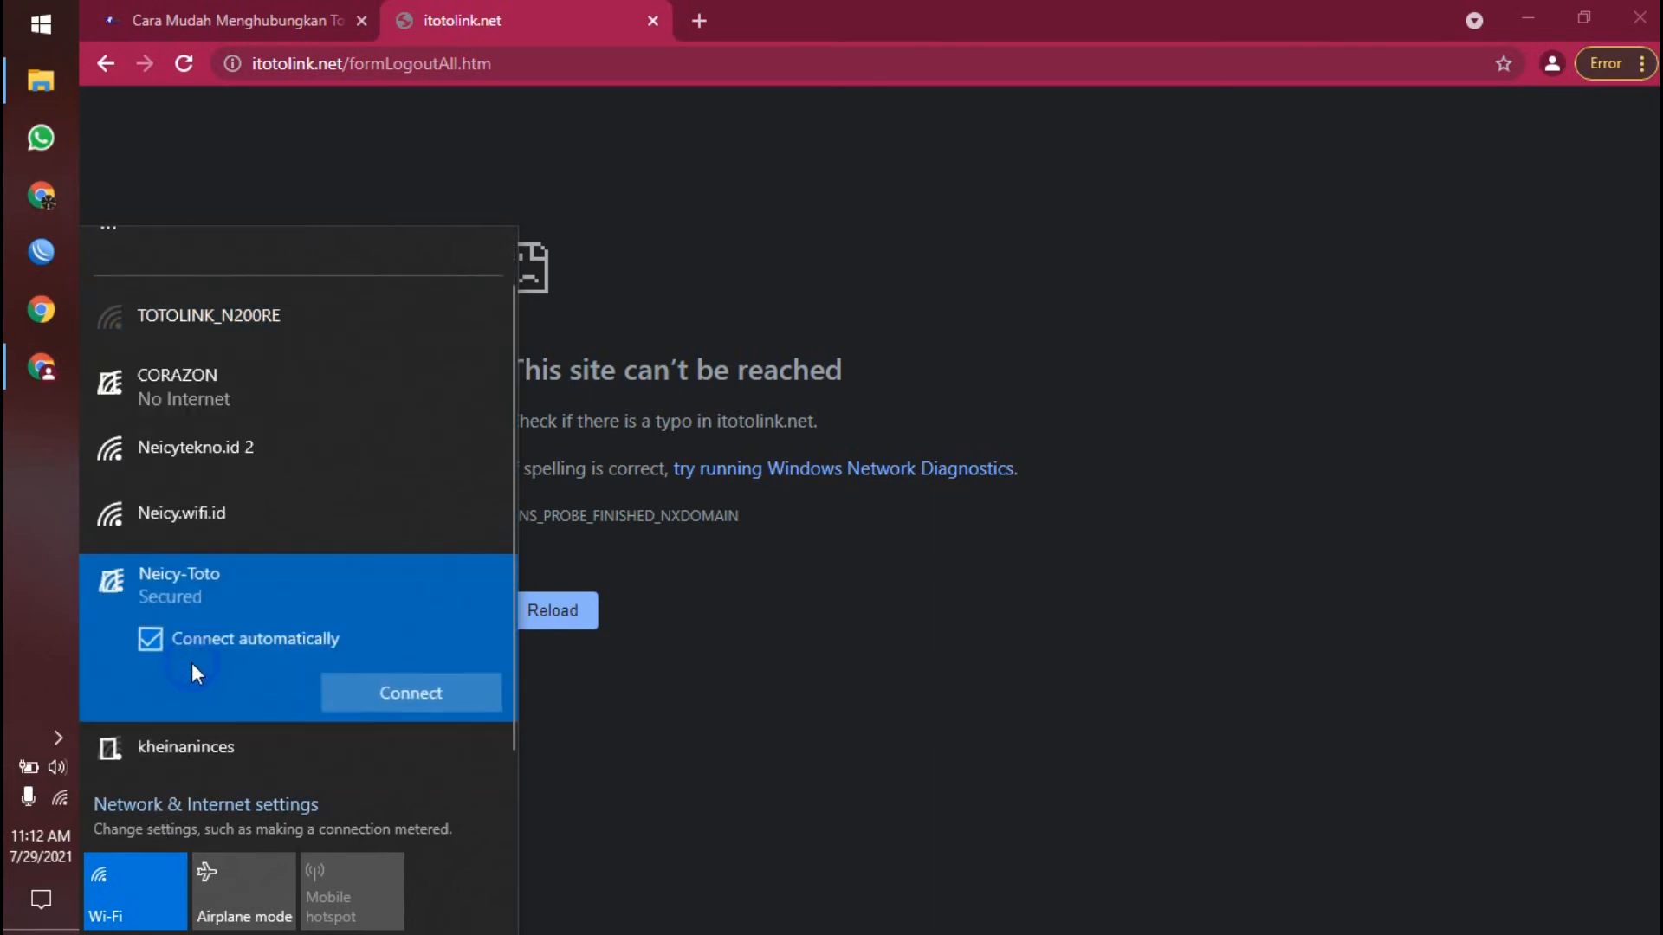
Step: Connect to Neicy-Toto with its new security key, allow discovery, and close the flyout
click(425, 698)
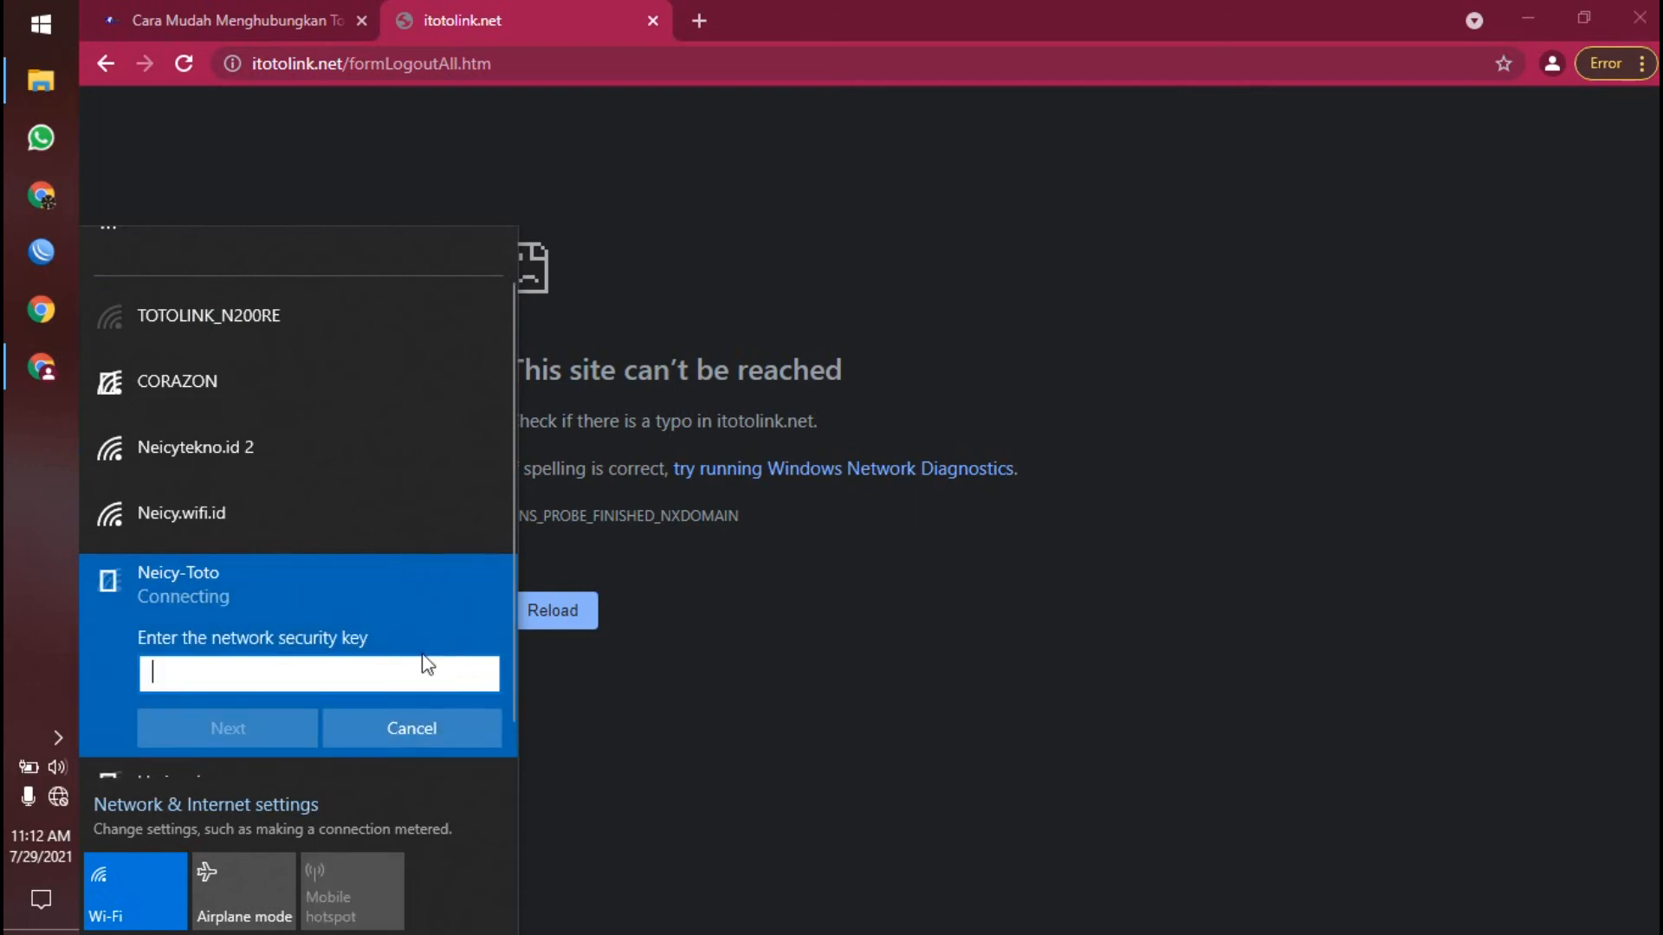
scroll(412, 656, down, 1)
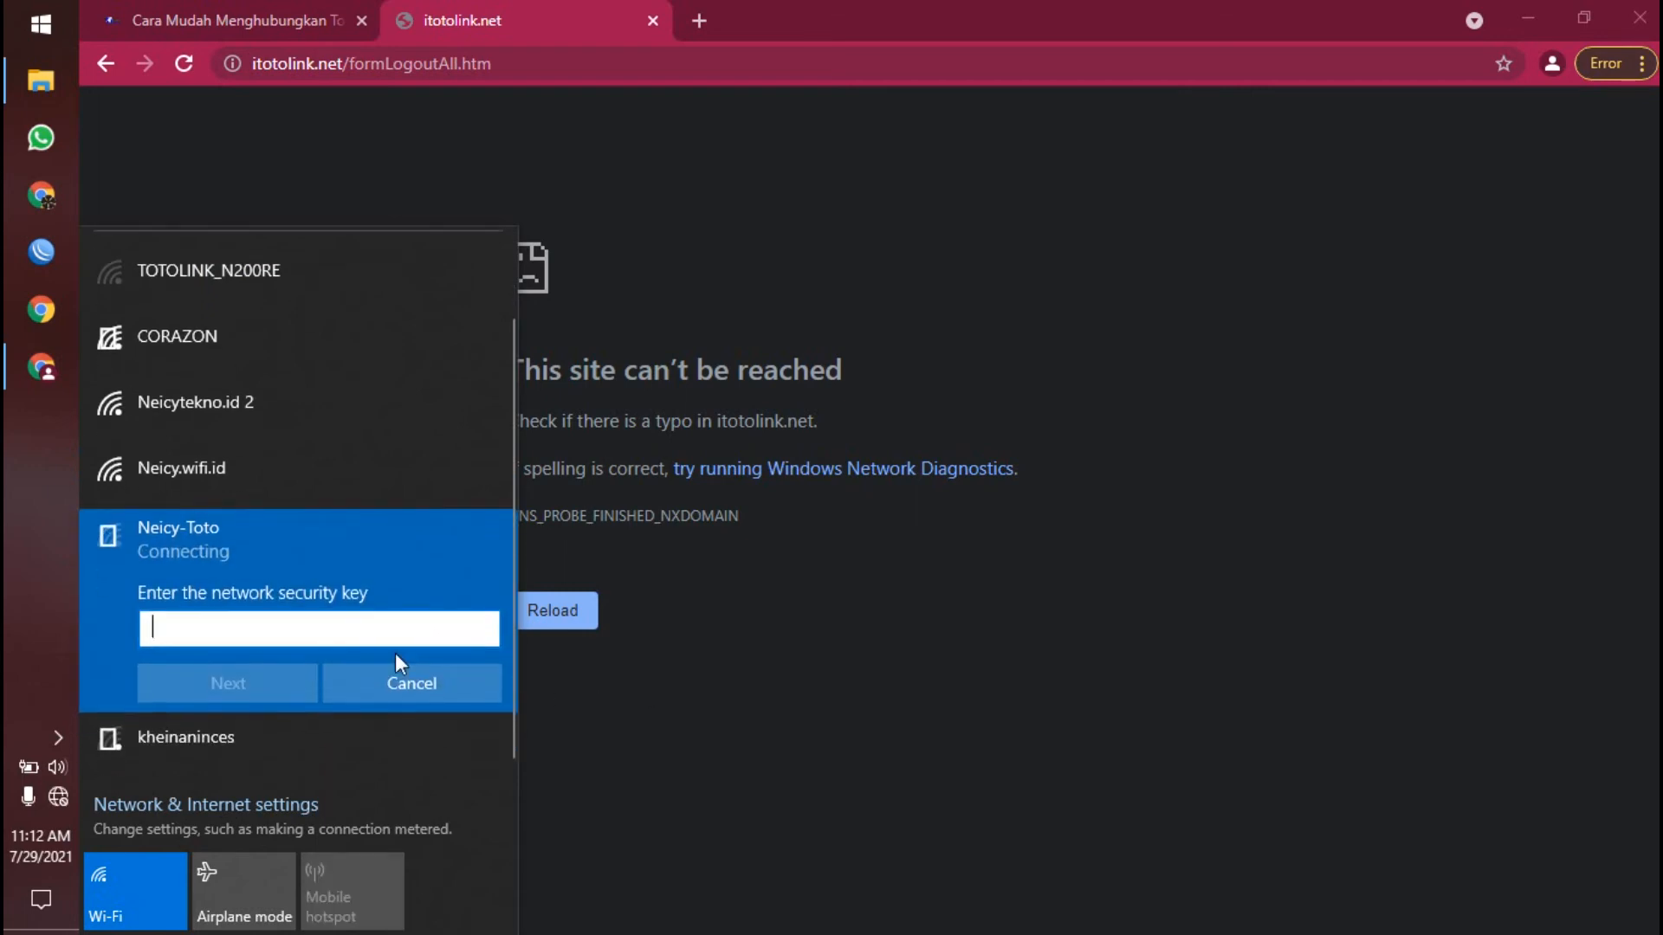
text(••••••••••)
click(485, 630)
click(229, 684)
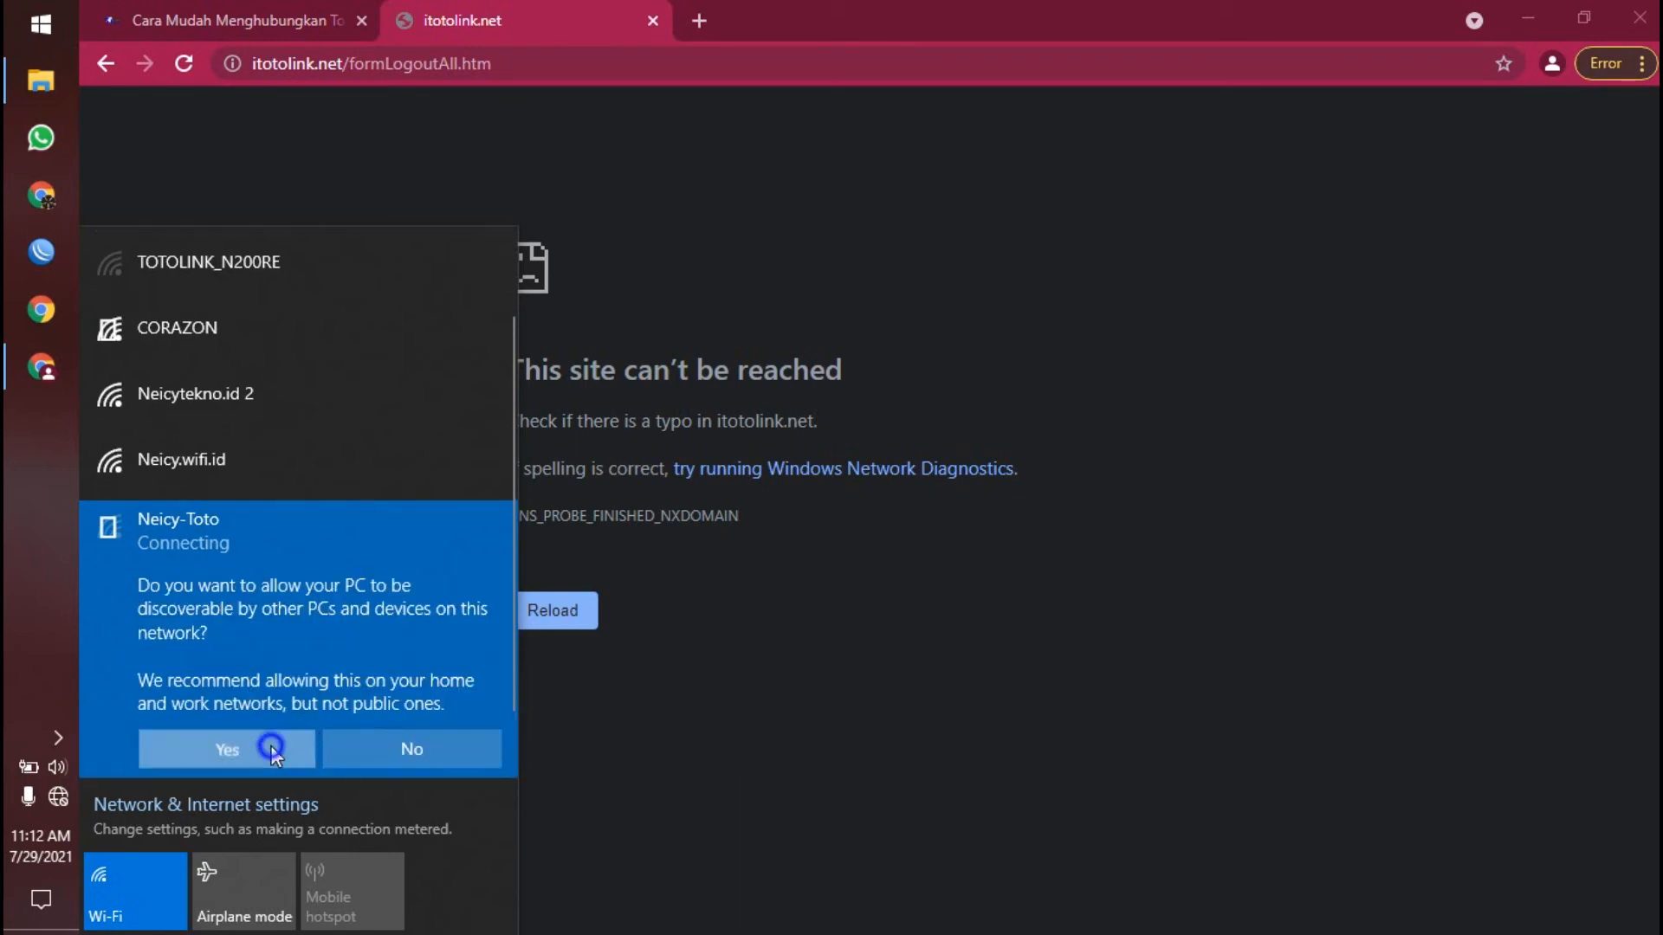
click(265, 746)
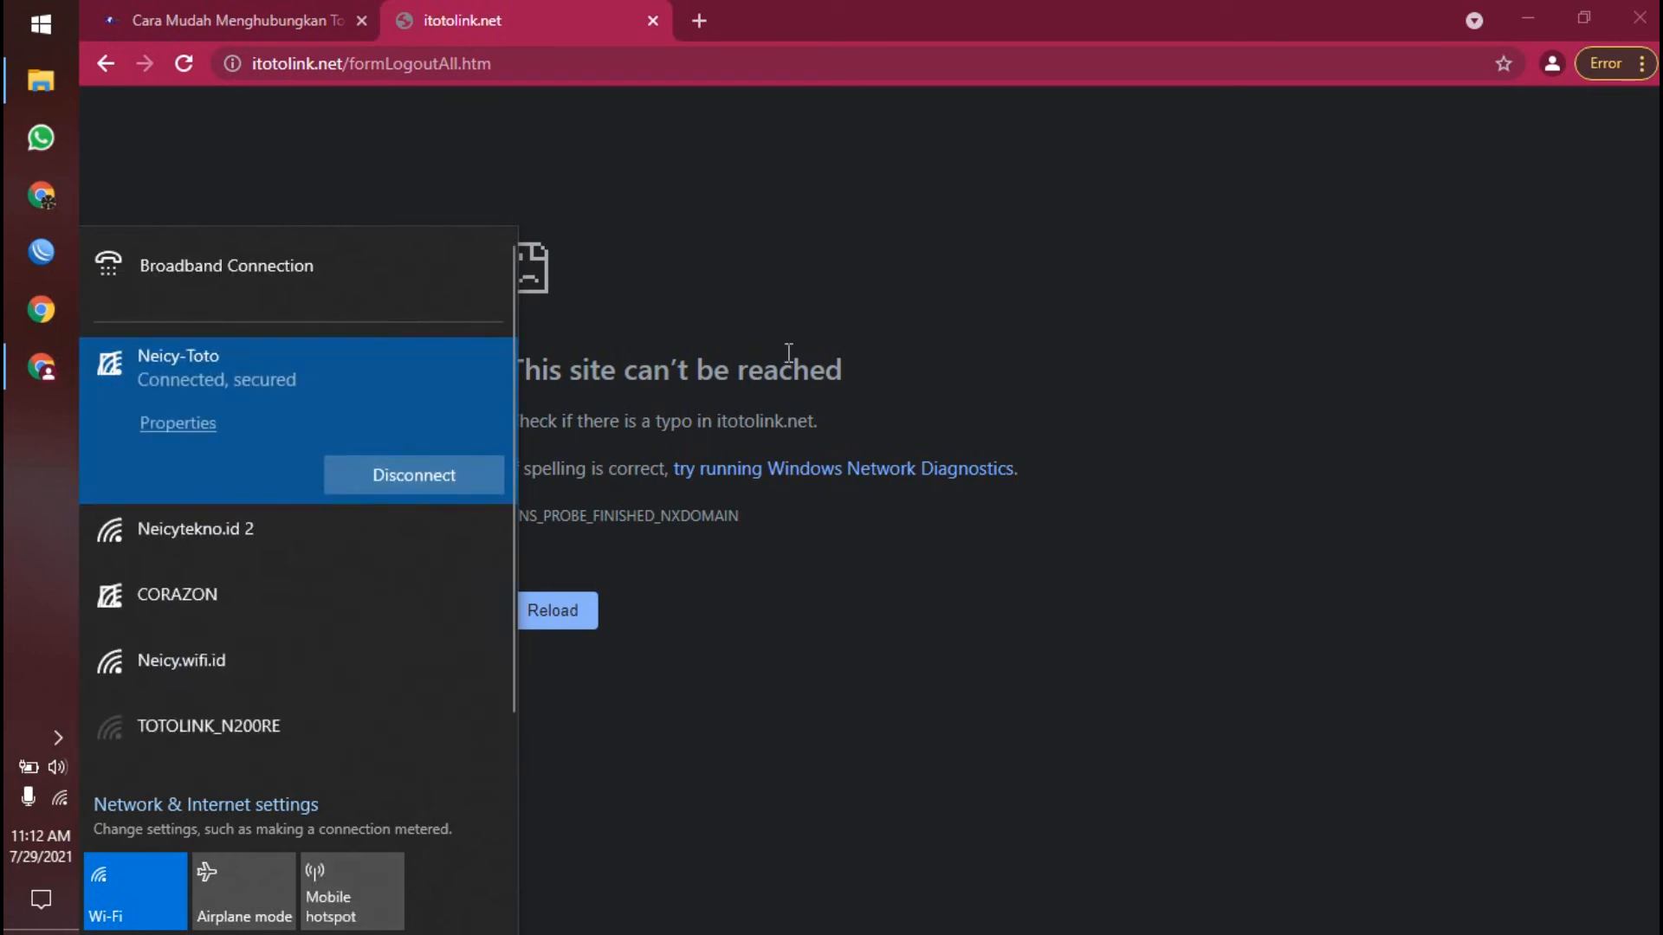
click(807, 313)
click(539, 63)
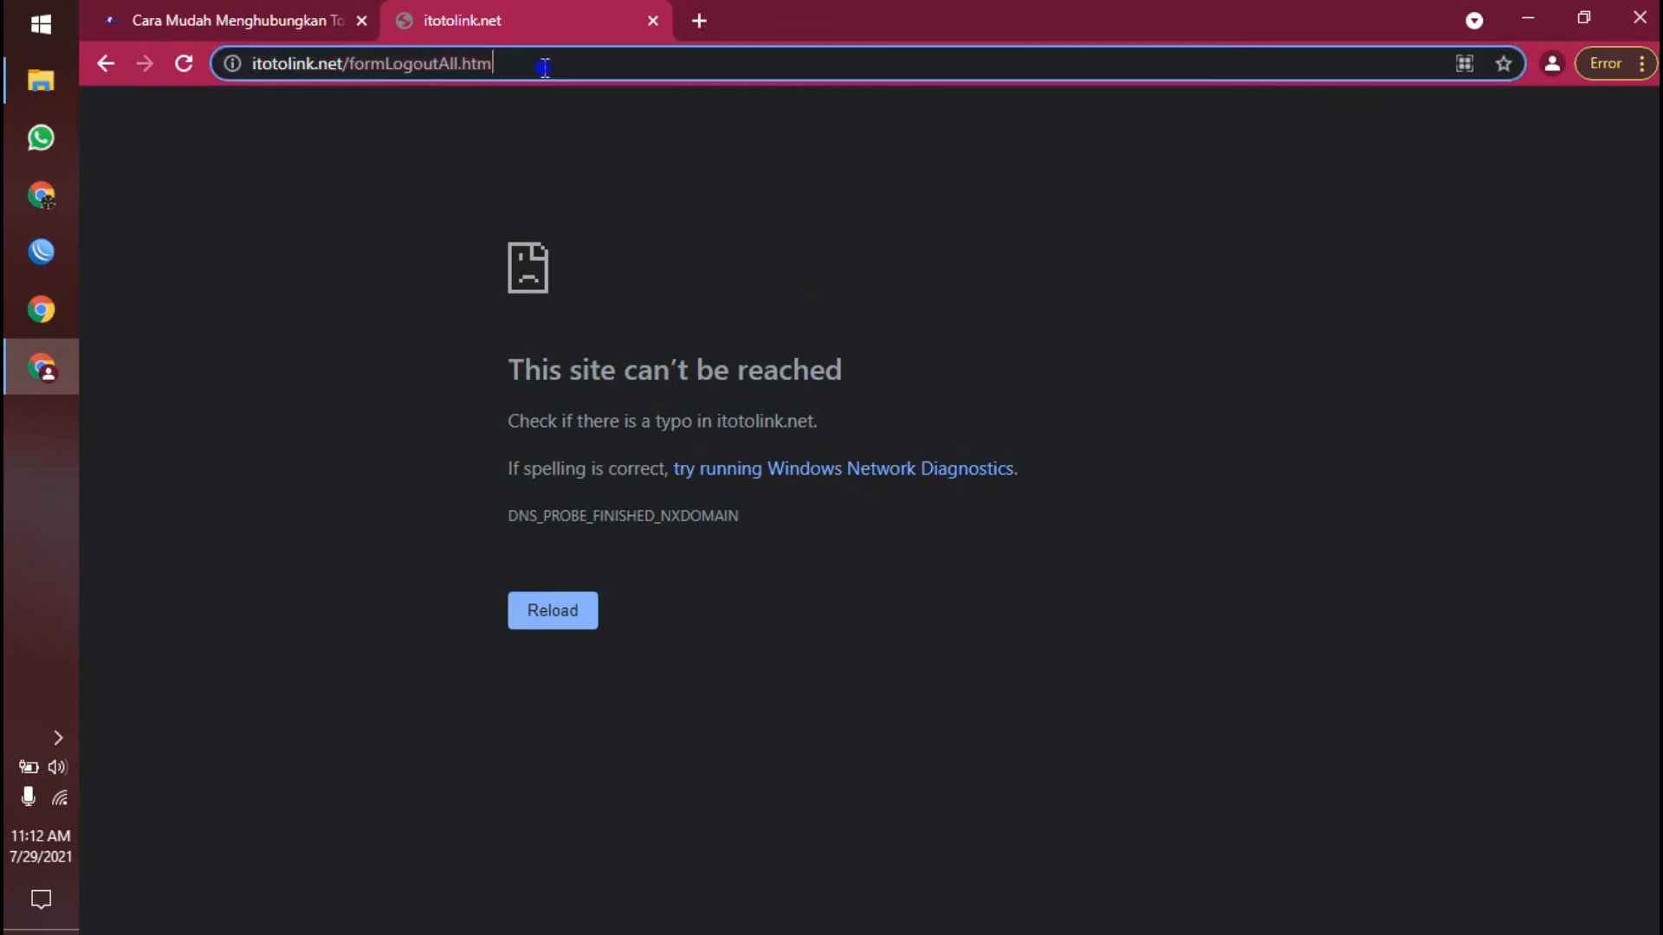
Step: Reload the router login page at itotolink.net/ and enter the login password
click(545, 68)
key(BackSpace)
key(BackSpace)
key(BackSpace)
key(BackSpace)
key(BackSpace)
key(BackSpace)
key(BackSpace)
key(BackSpace)
key(BackSpace)
key(BackSpace)
key(BackSpace)
key(BackSpace)
key(BackSpace)
key(BackSpace)
key(BackSpace)
key(BackSpace)
key(BackSpace)
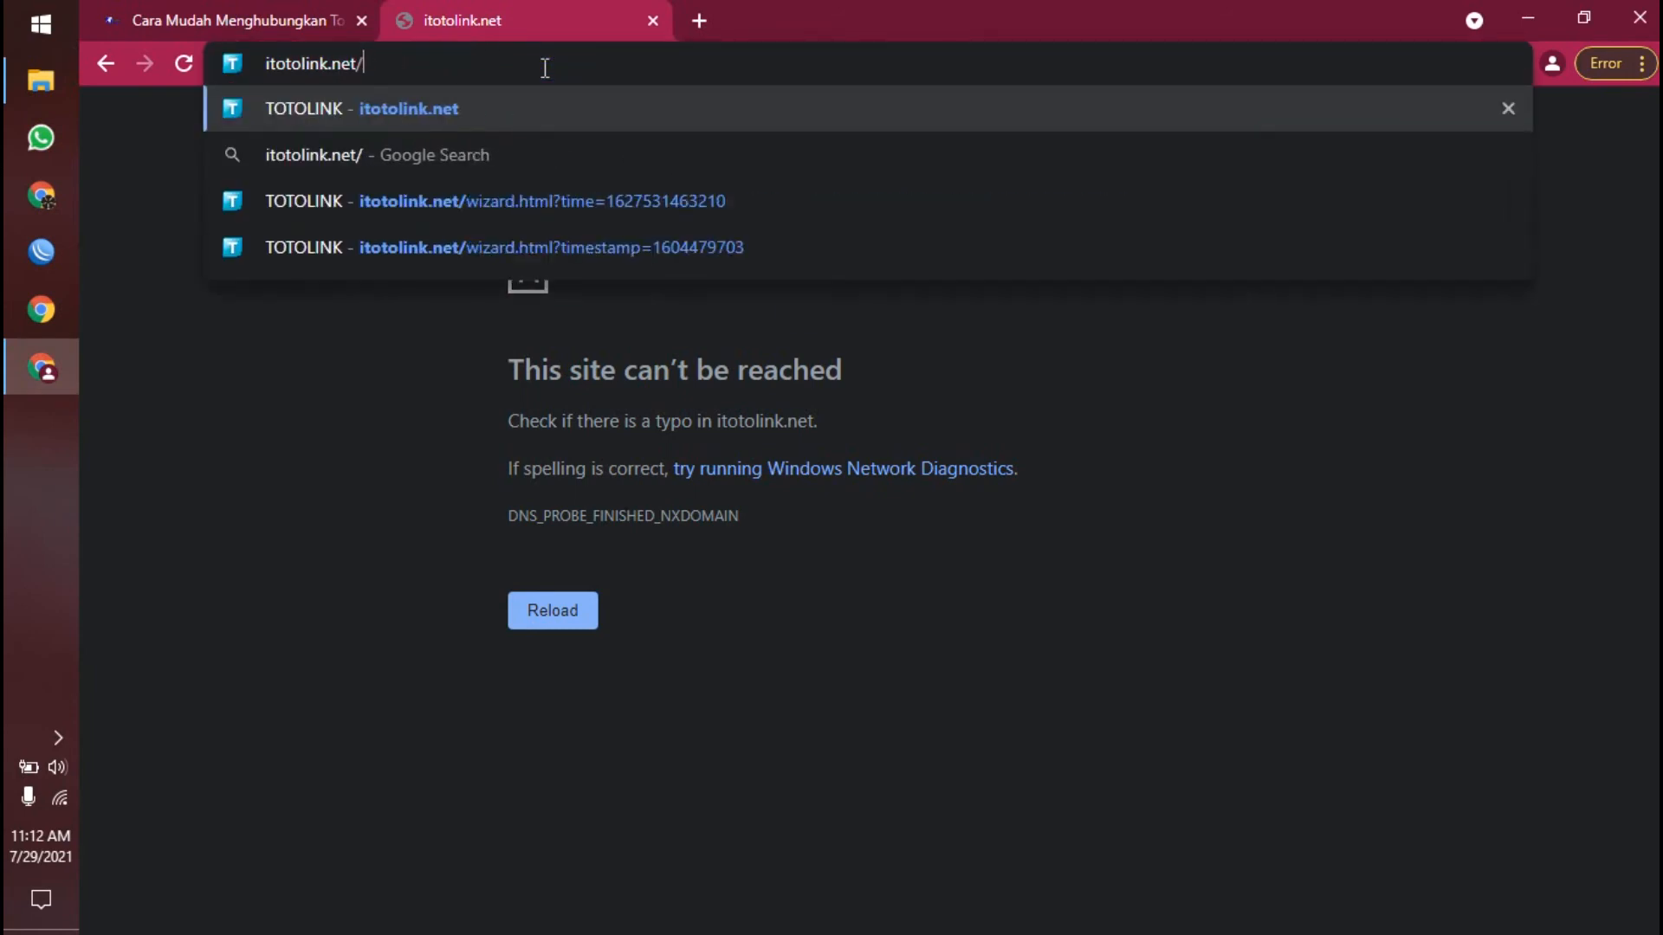
key(Return)
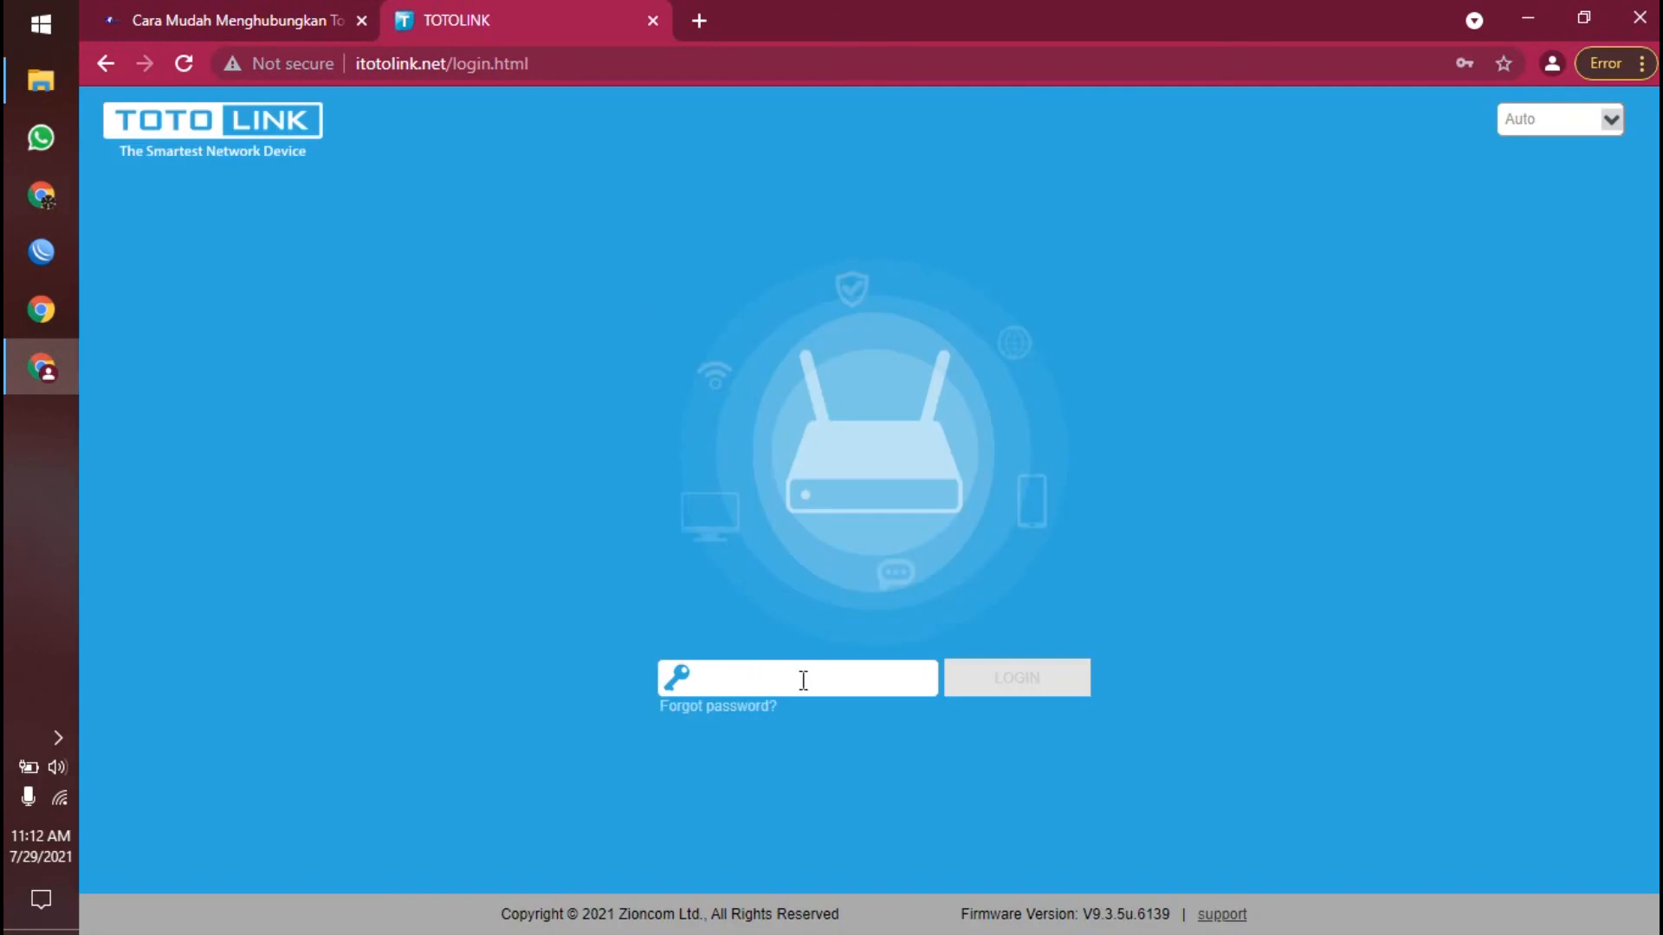
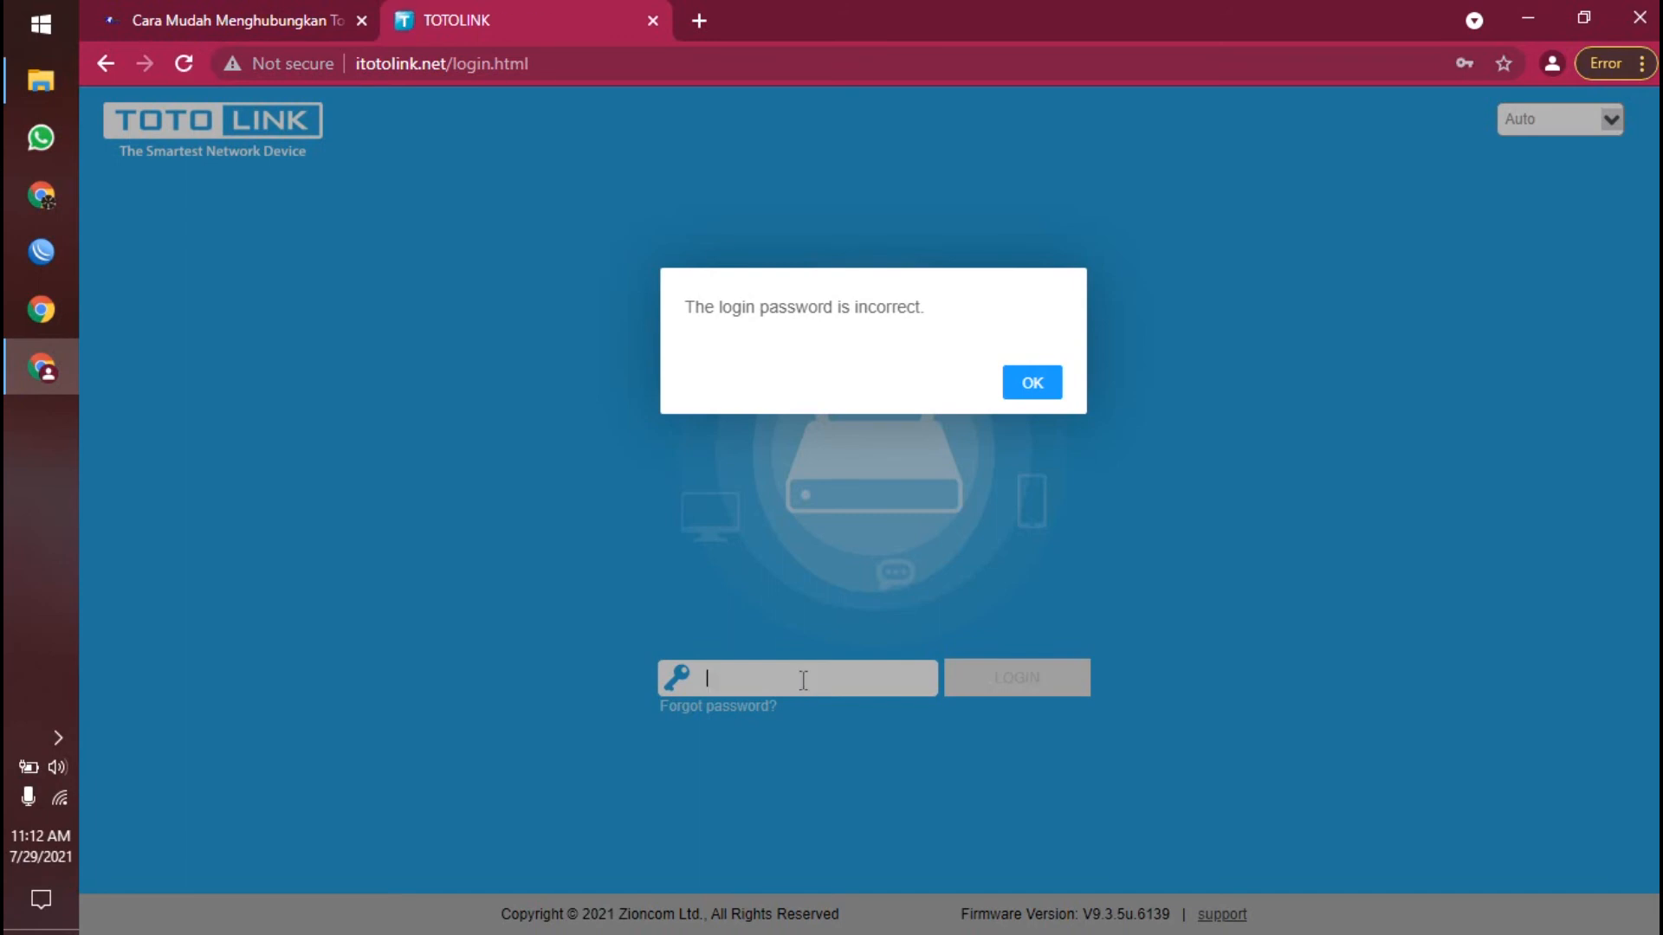
Step: Dismiss the incorrect-password alert and log in to the router with the admin password
click(1011, 390)
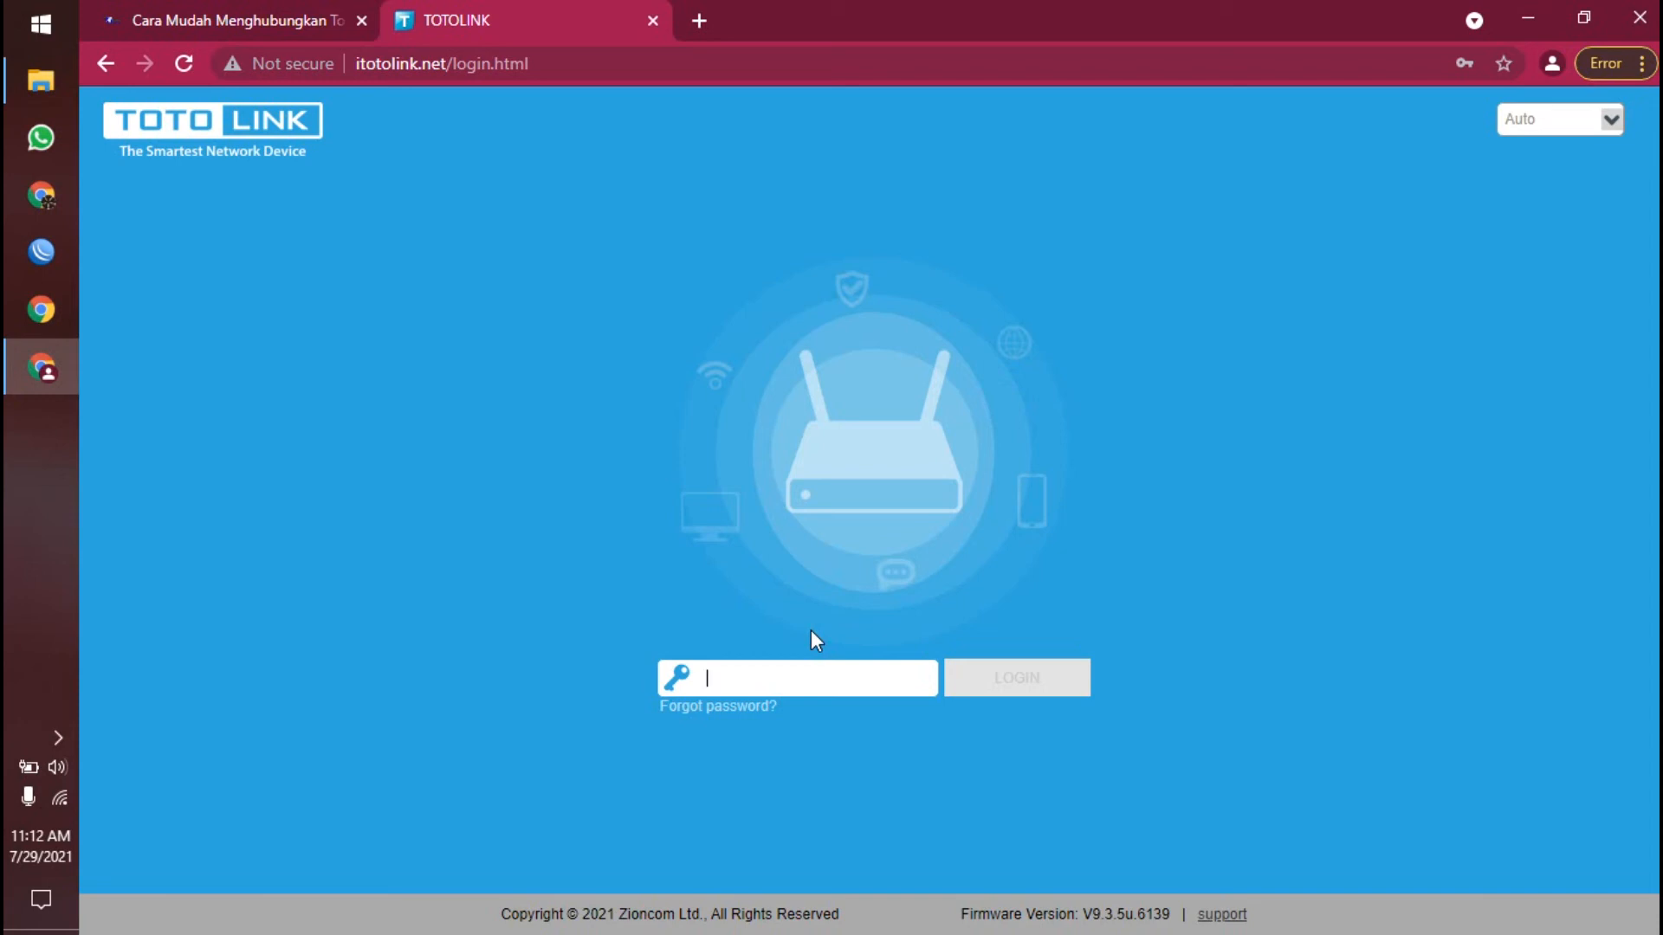
text(********)
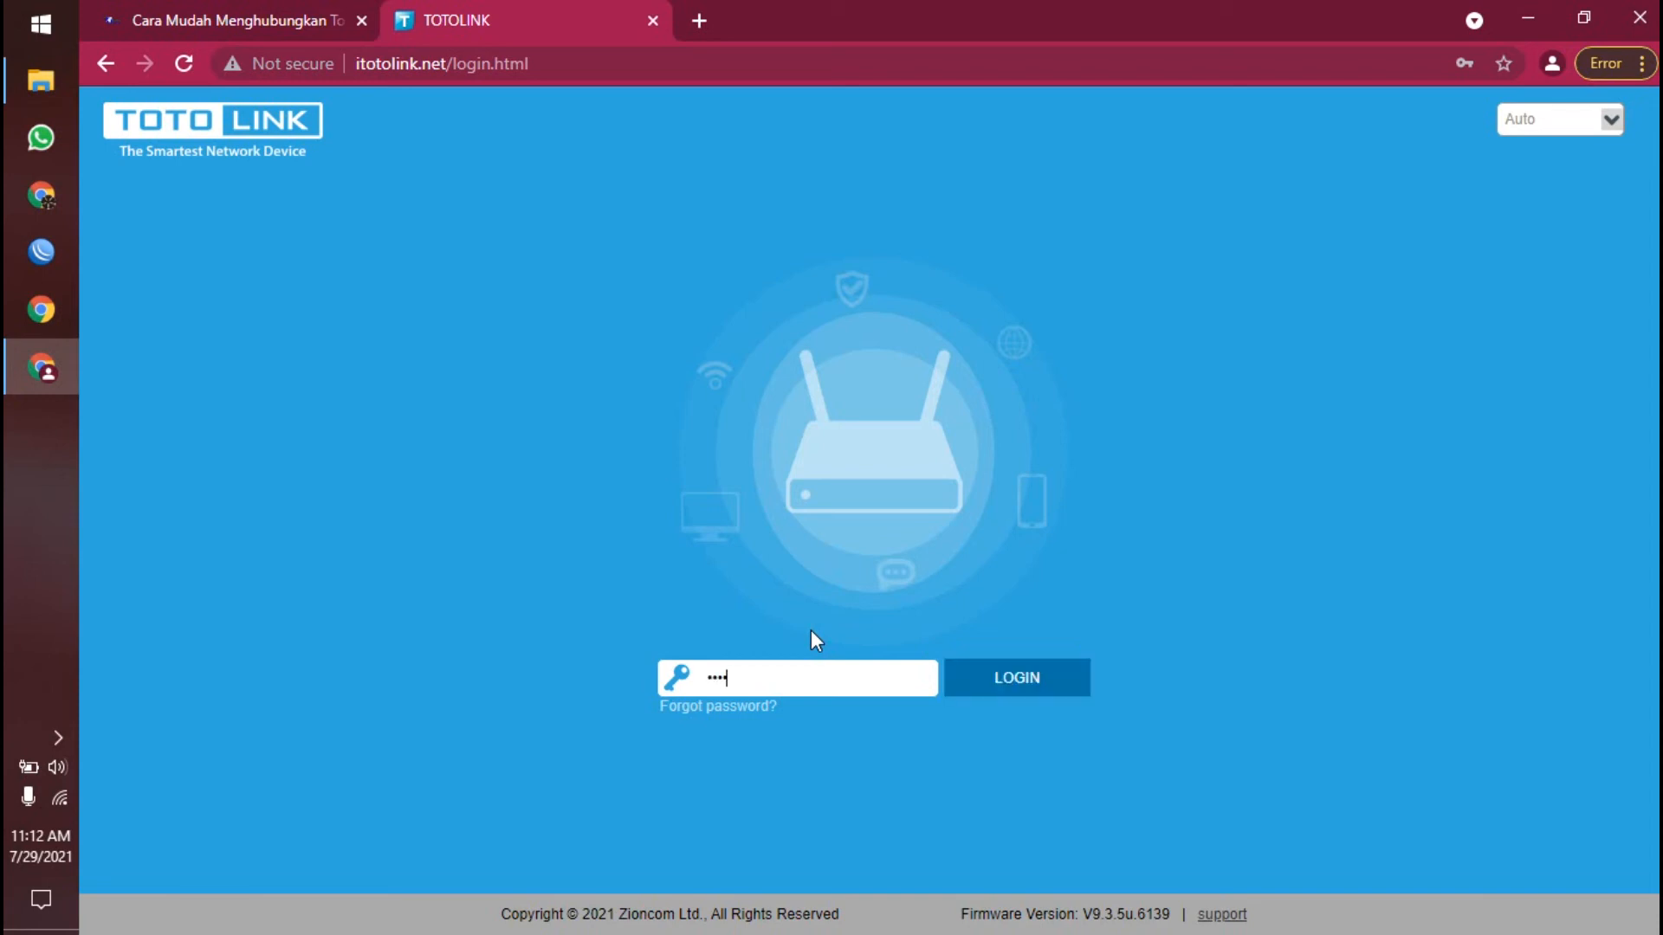
text(*)
click(1032, 679)
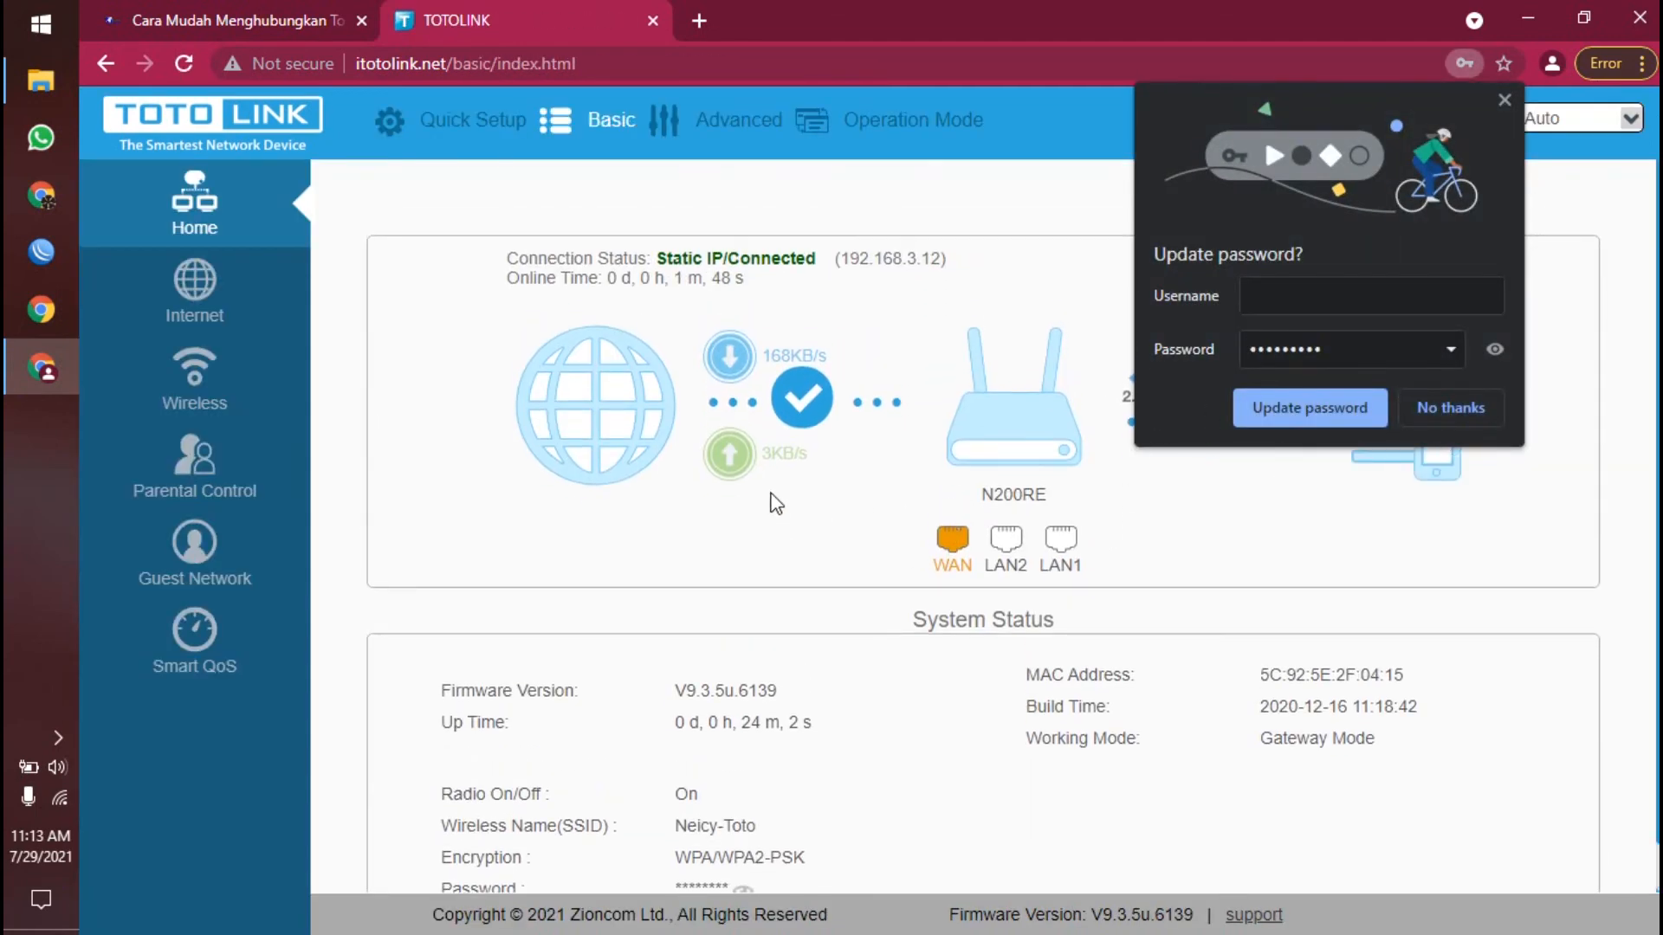
Step: Decline Chrome's password update and review the Static IP/Connected status at 192.168.3.12
click(1451, 407)
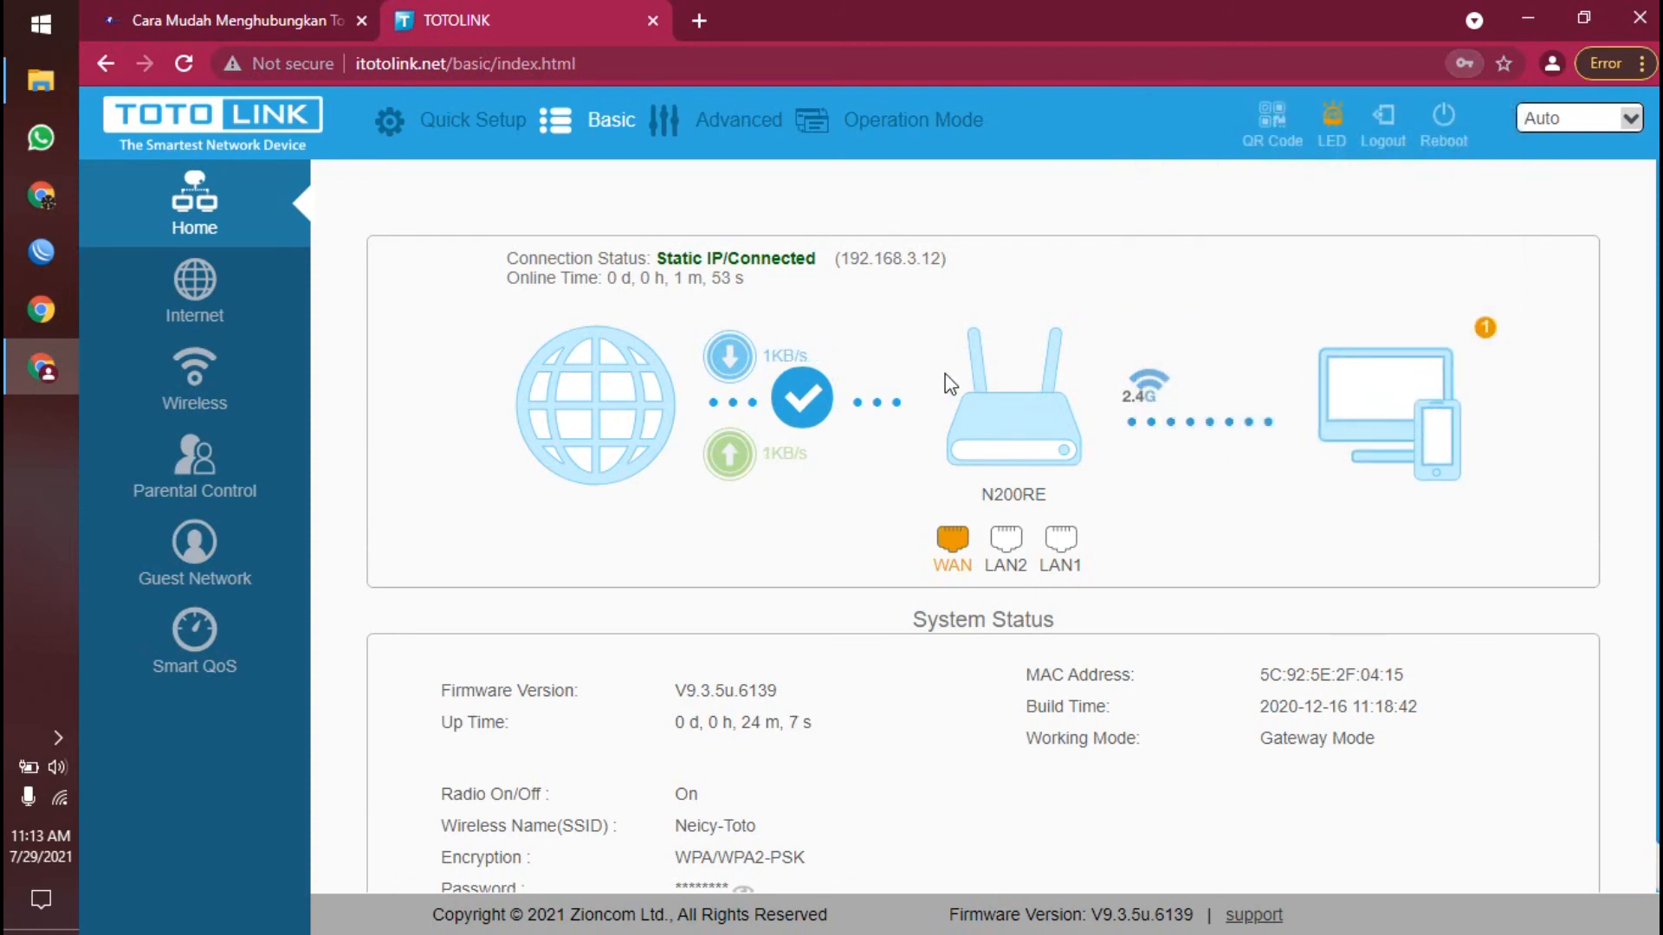
scroll(924, 473, down, 1)
scroll(811, 602, up, 1)
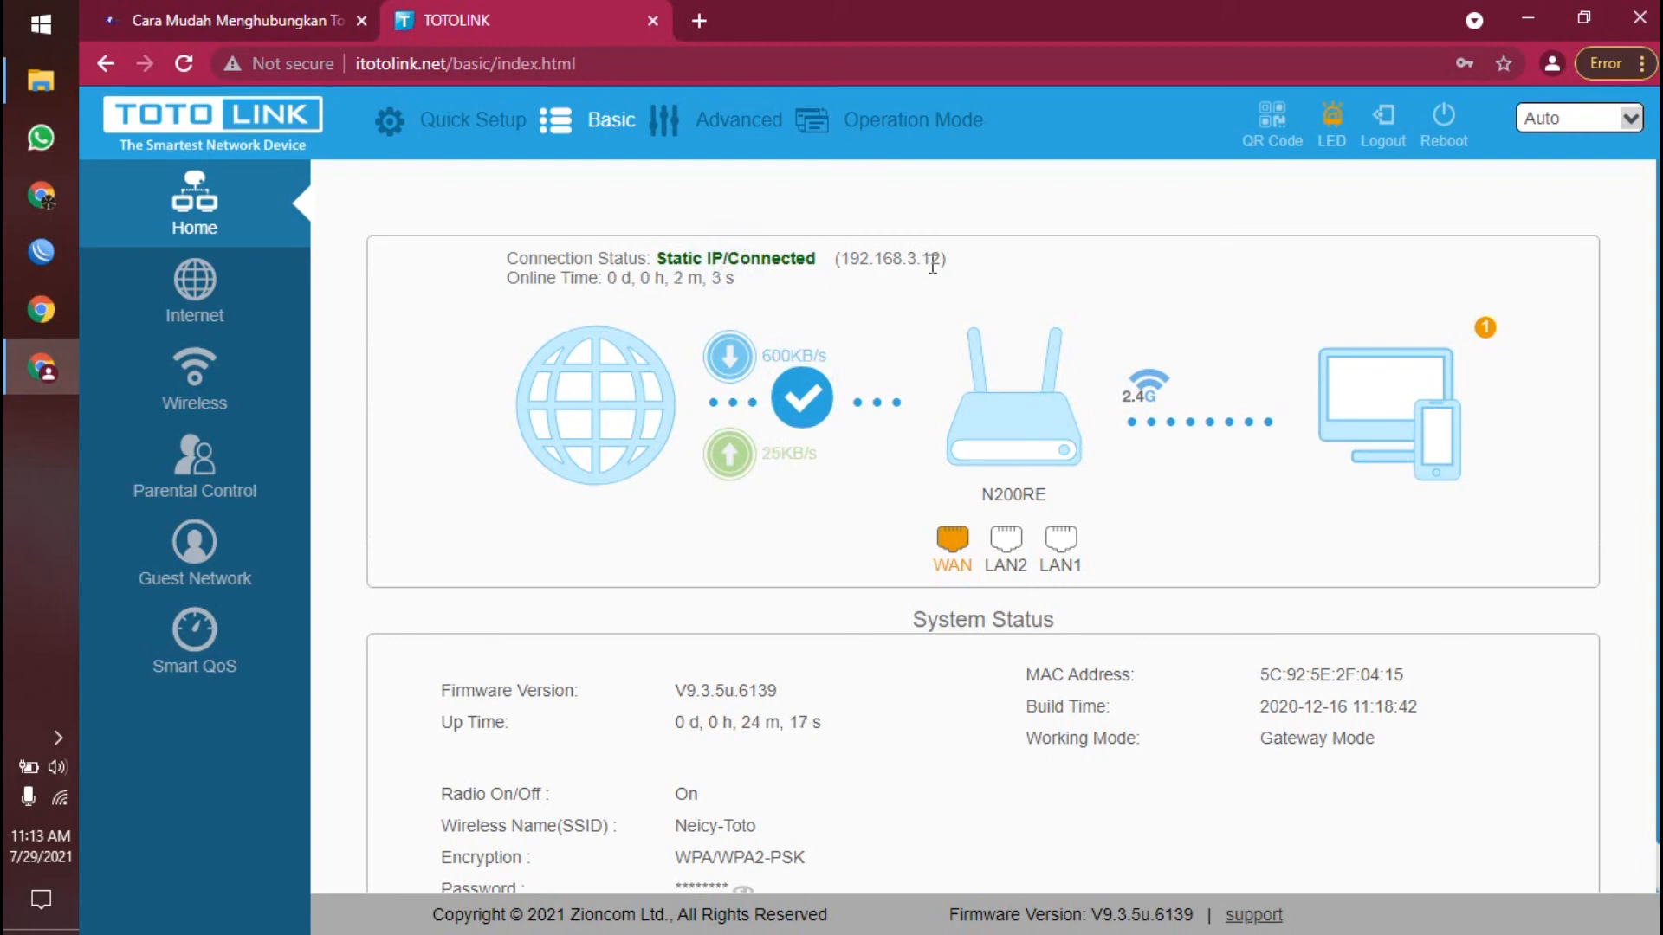
scroll(1057, 441, down, 2)
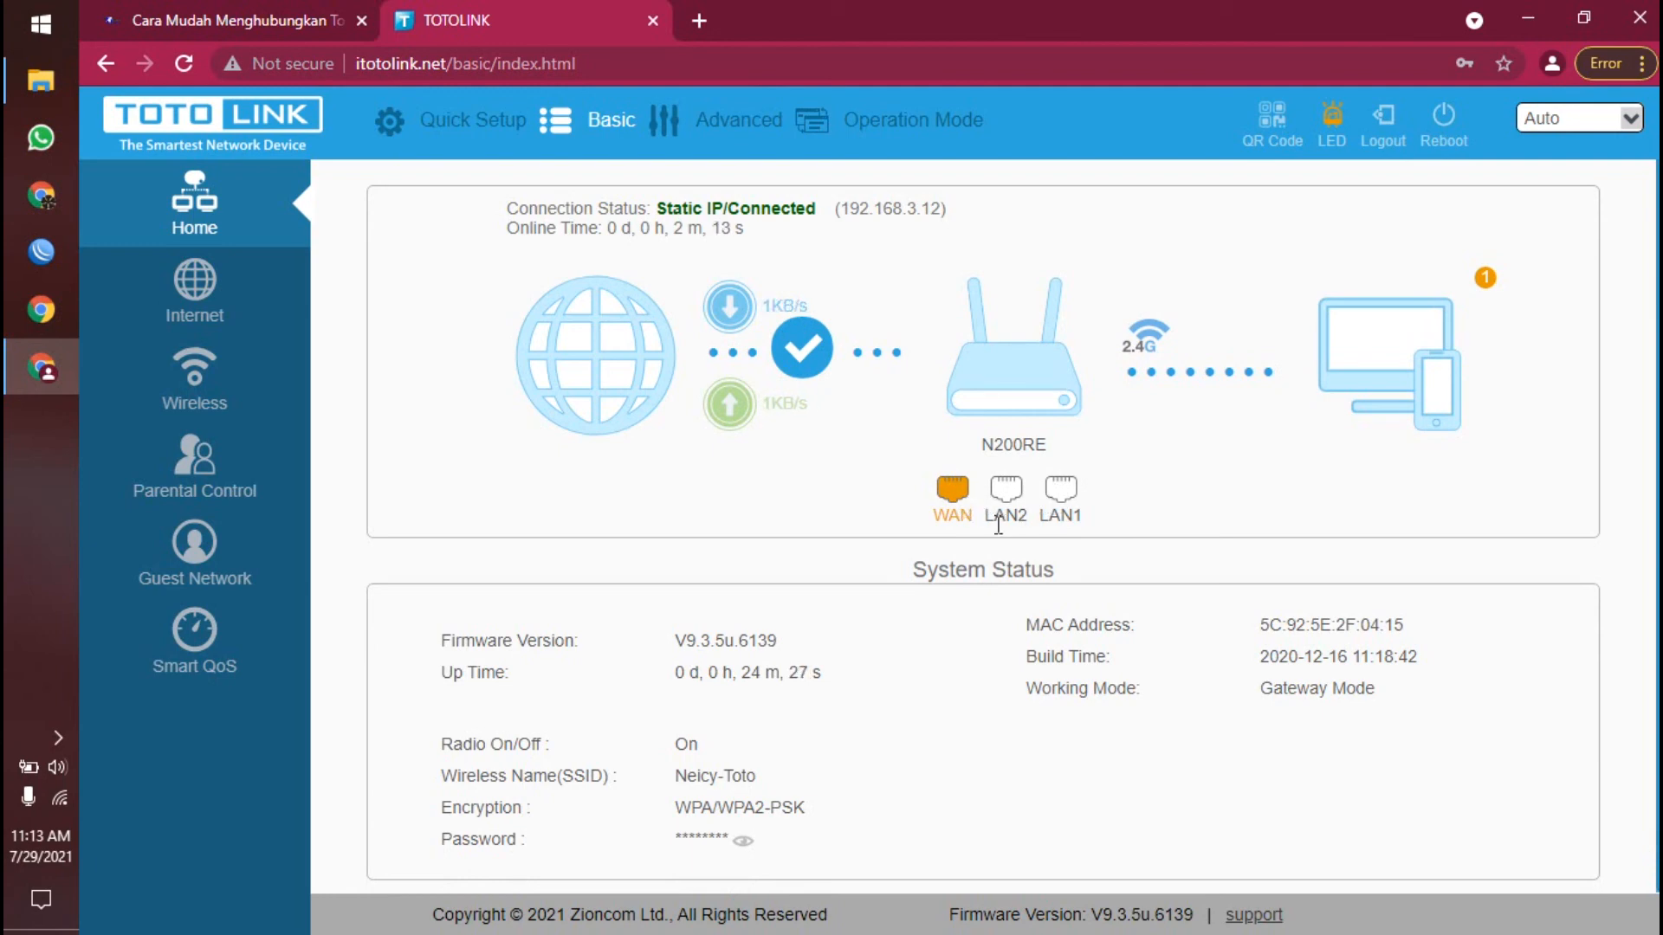
scroll(933, 512, up, 1)
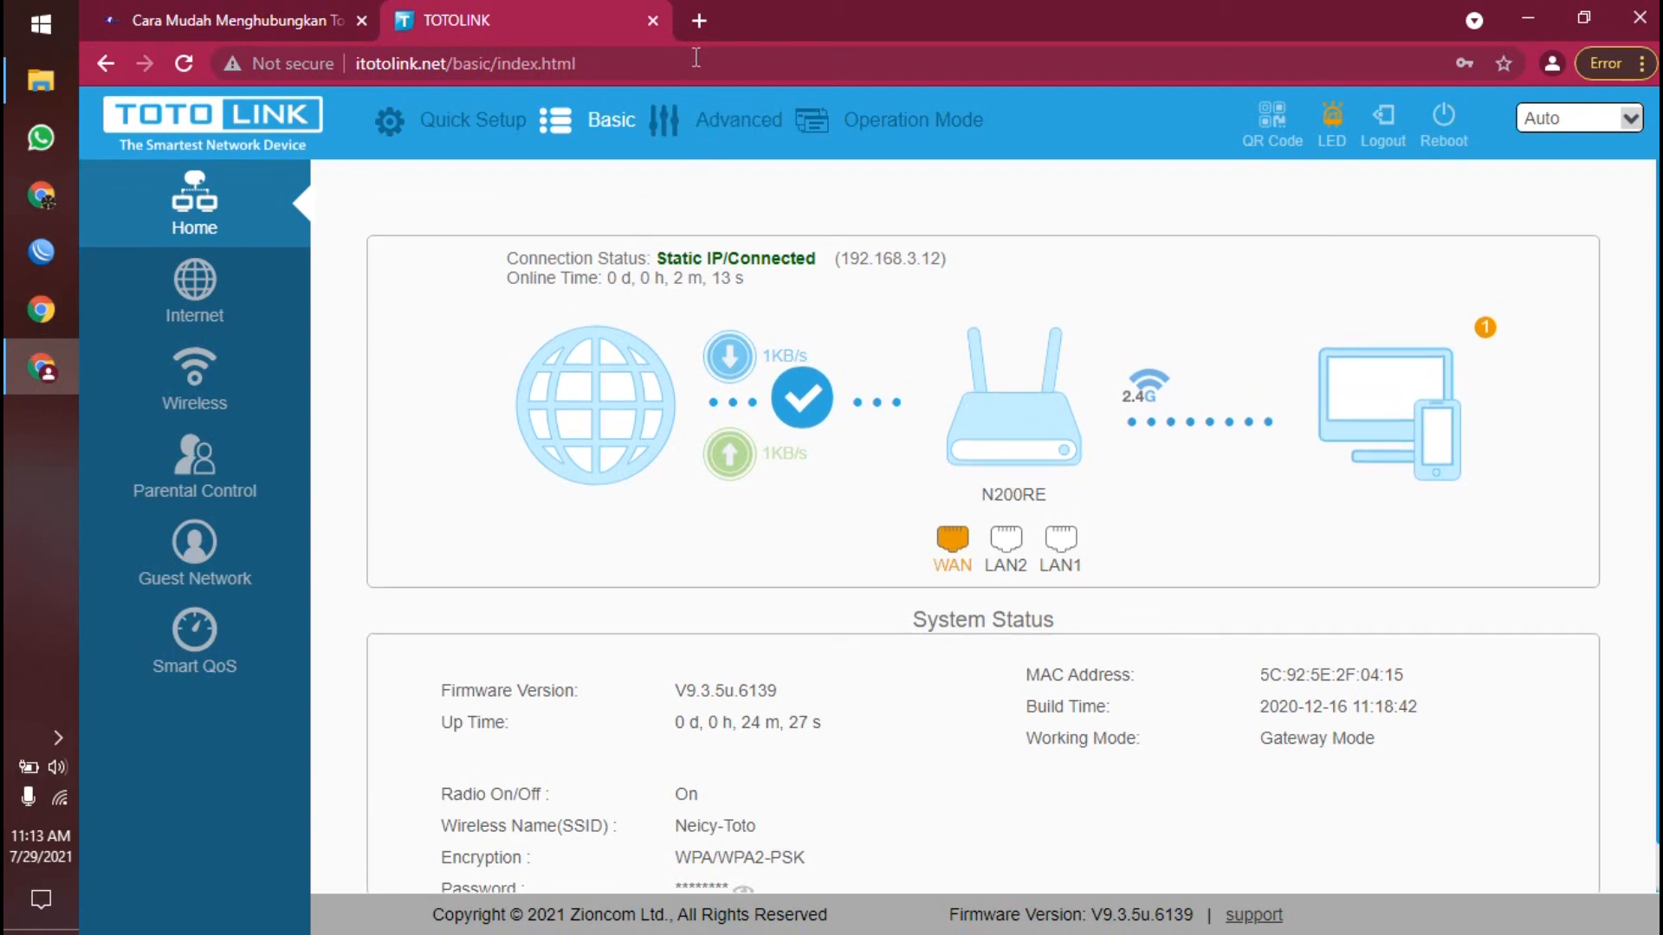
Step: Load youtube.com in a new tab, then return to the TOTOLINK and tutorial tabs
click(694, 25)
text(yo)
key(Return)
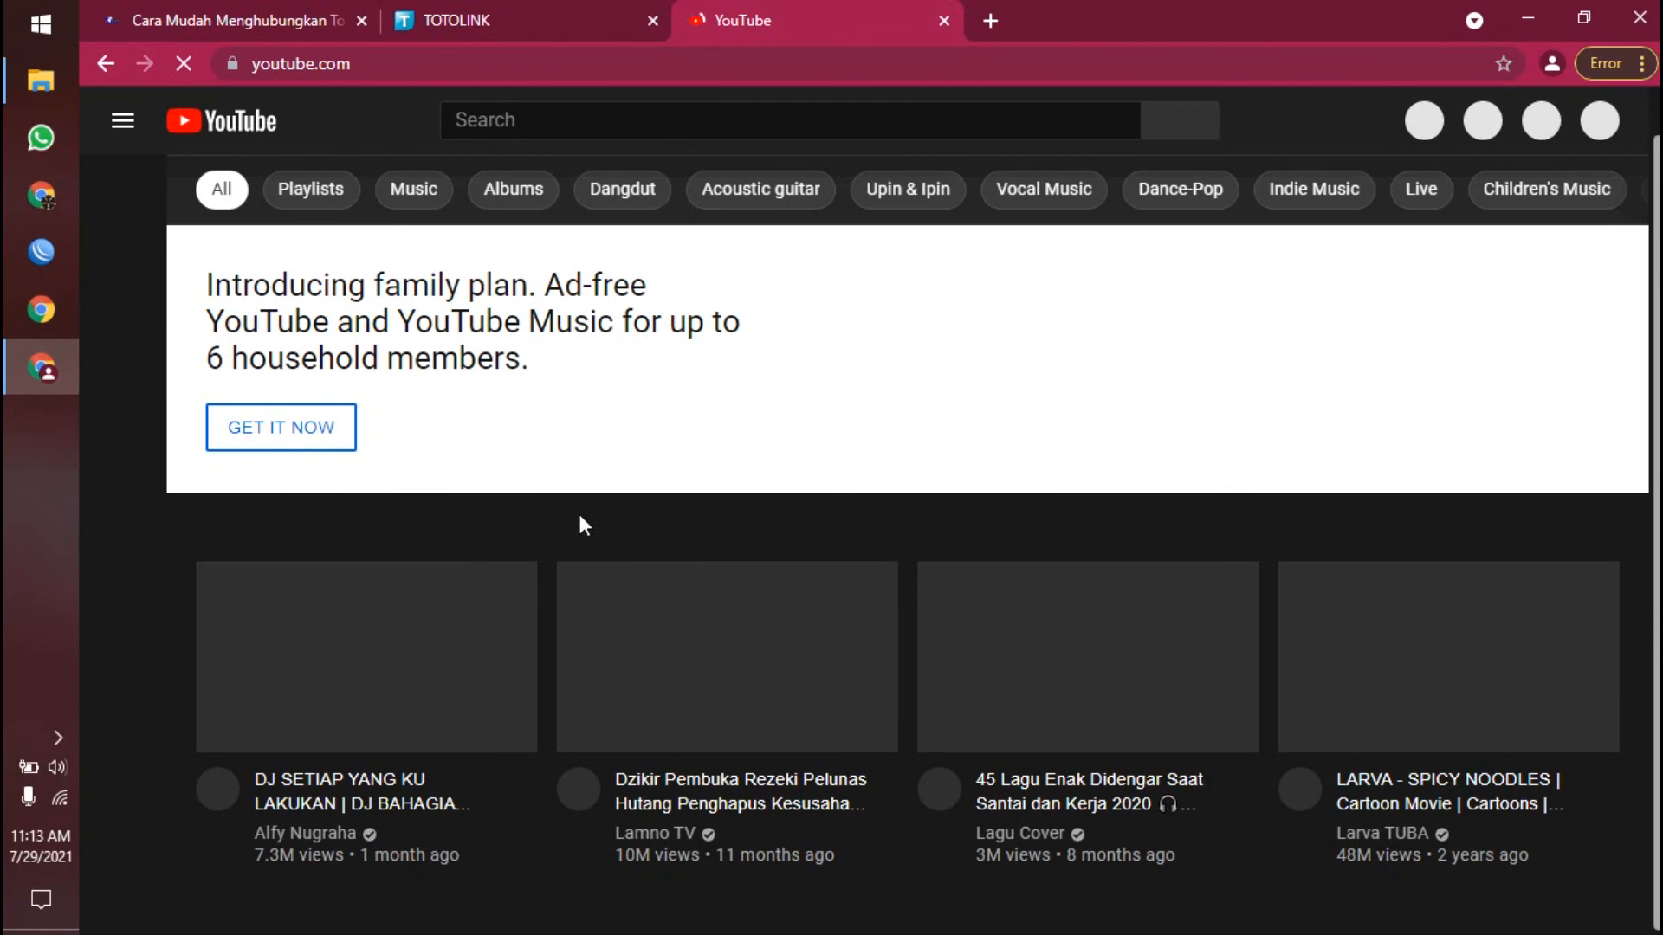
click(473, 11)
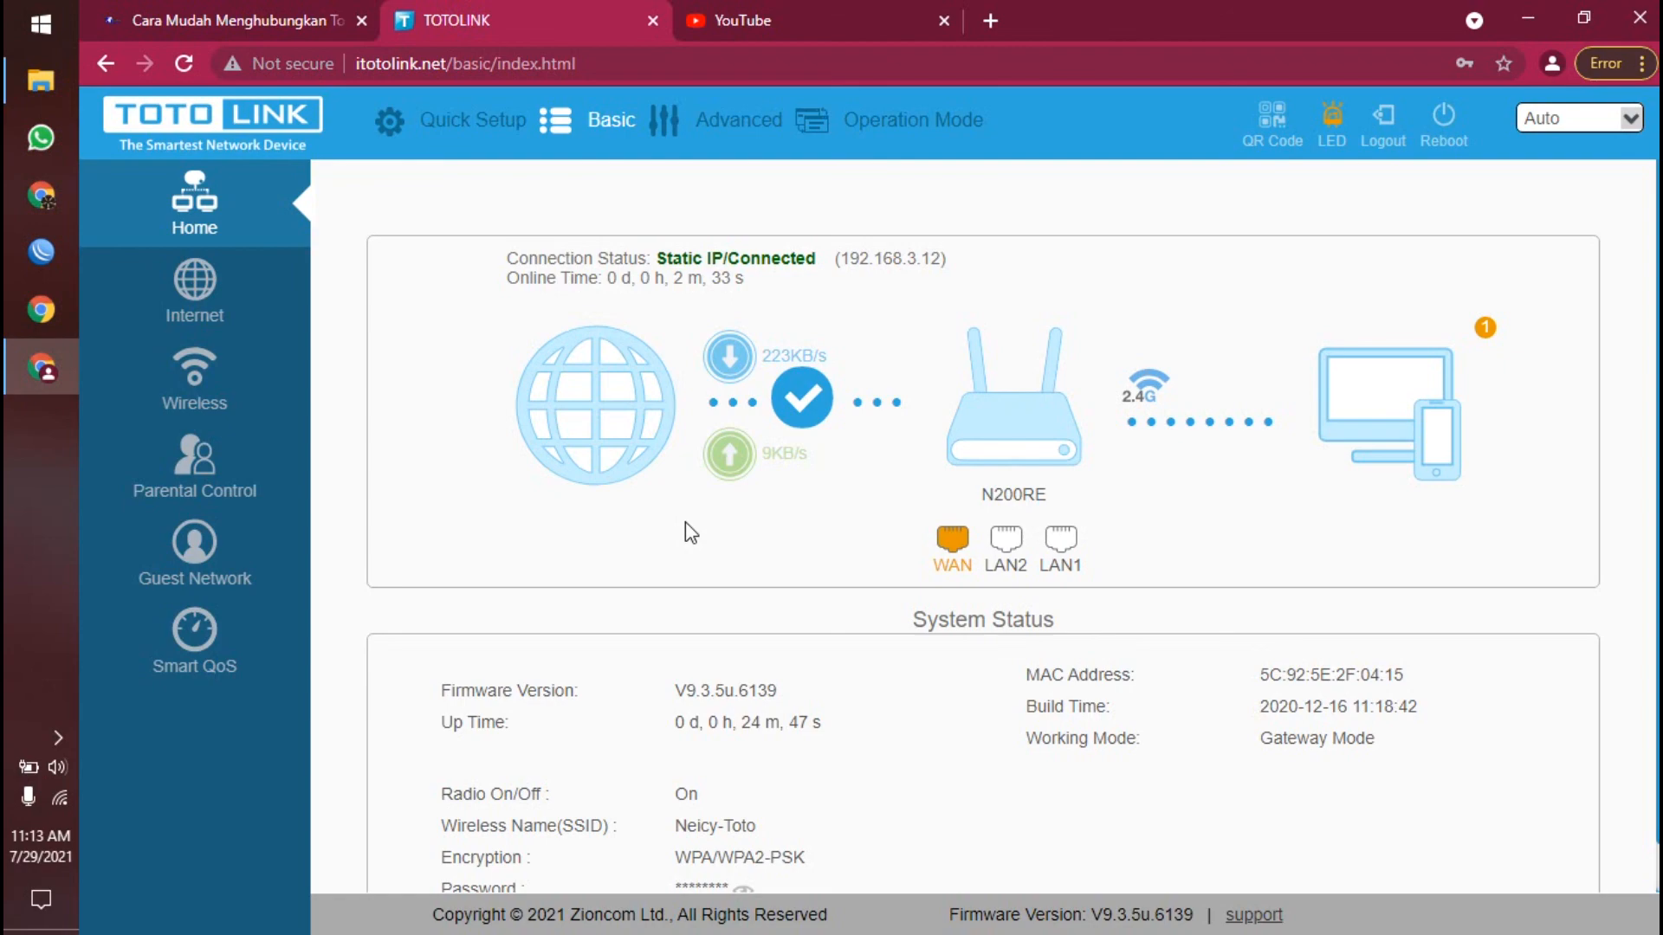
click(265, 15)
Step: Read through the tutorial's steps 5–9 and its IP, Subnetmask, Gateway and DNS values
scroll(710, 638, down, 5)
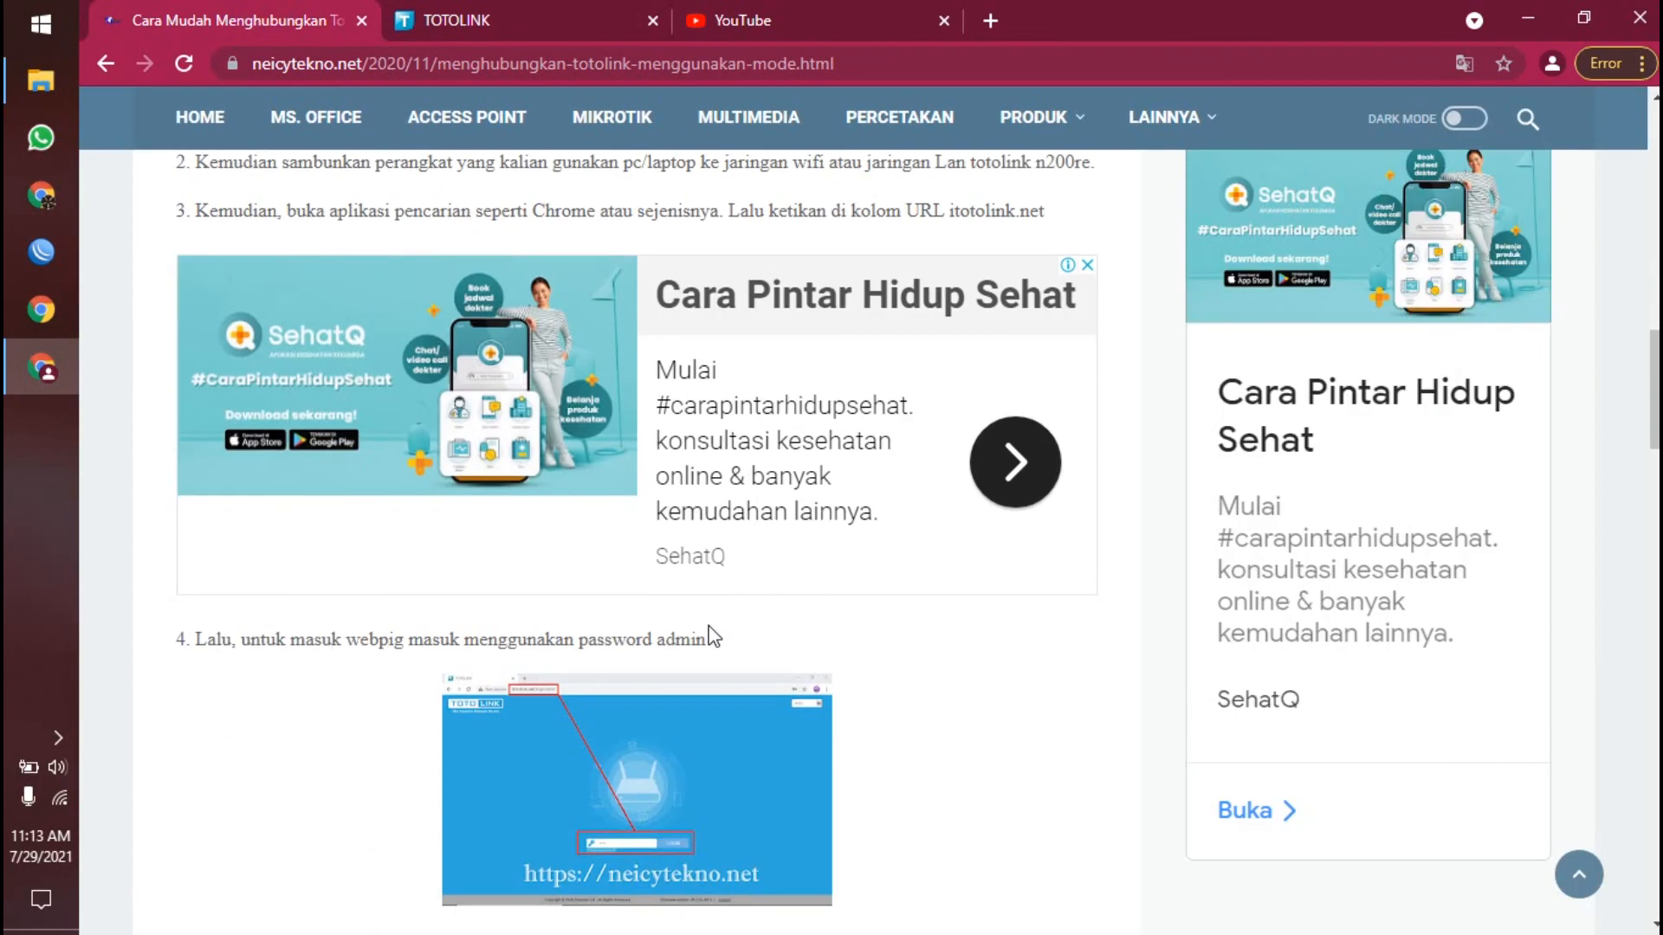
scroll(710, 638, down, 20)
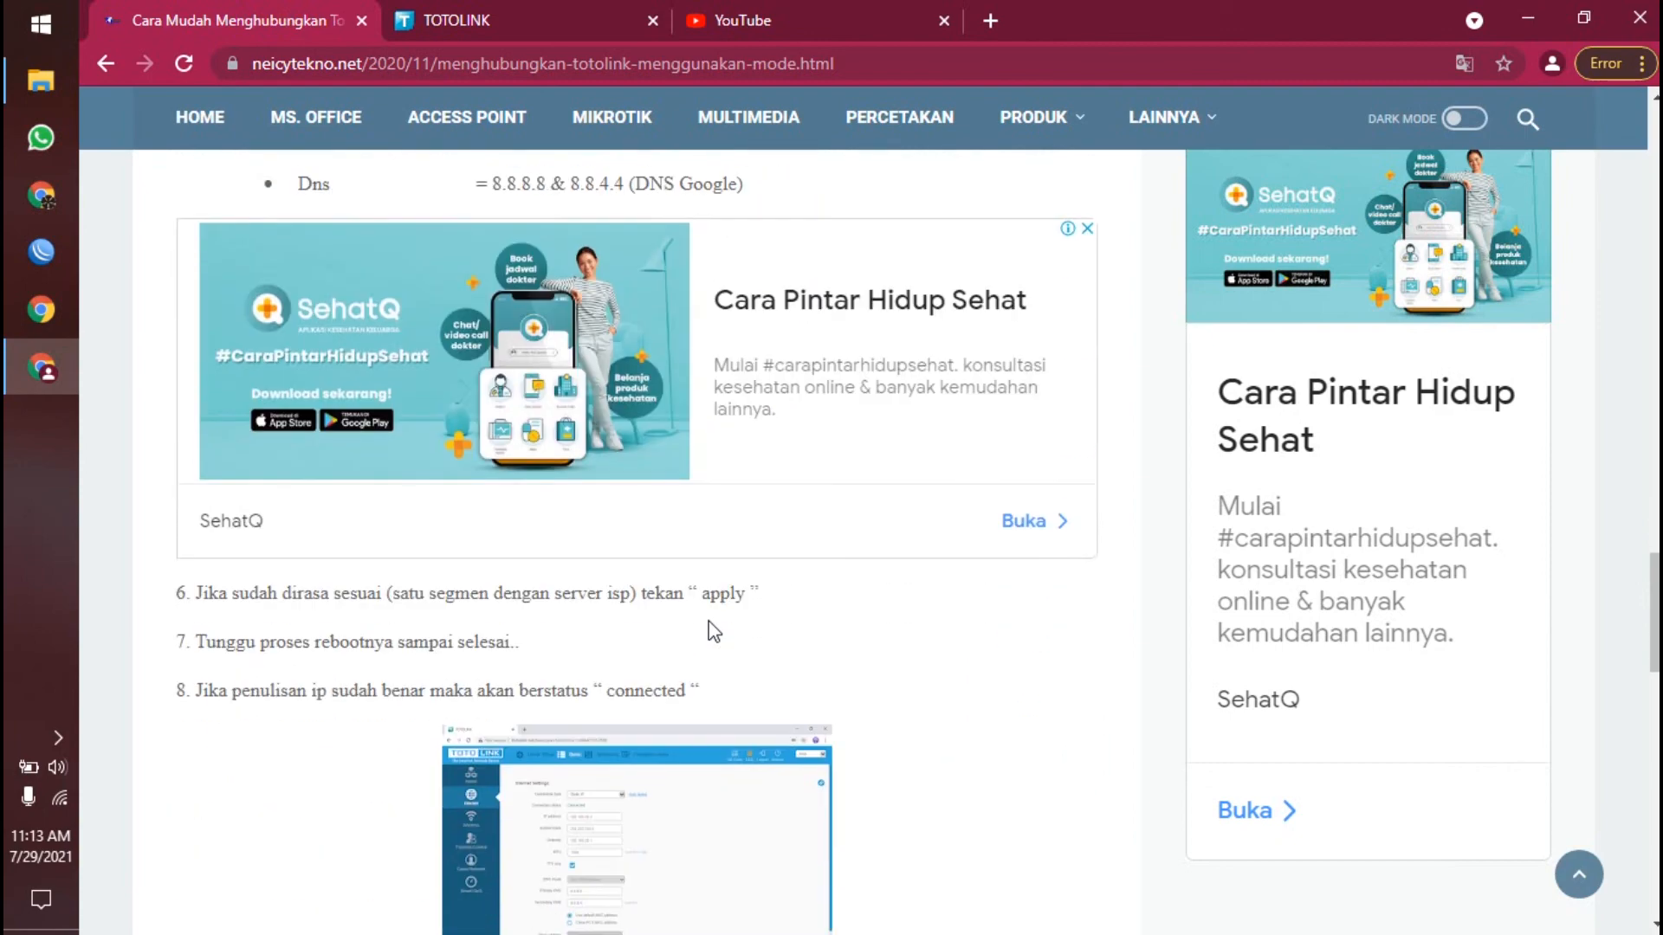
scroll(710, 630, down, 5)
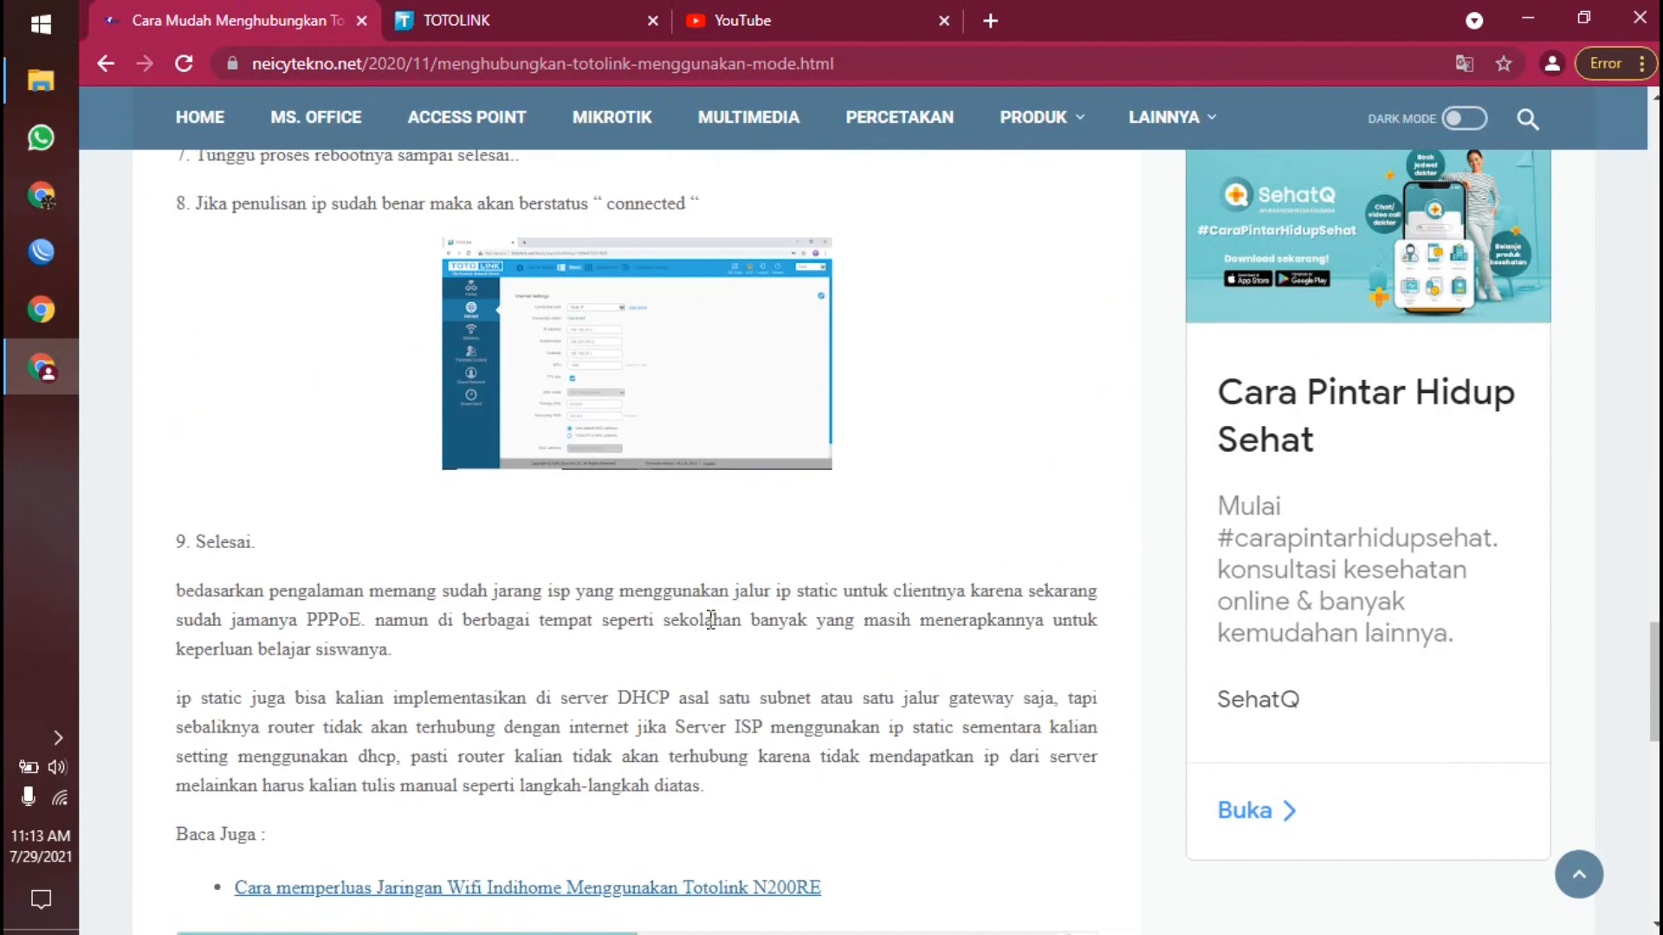
scroll(711, 619, up, 4)
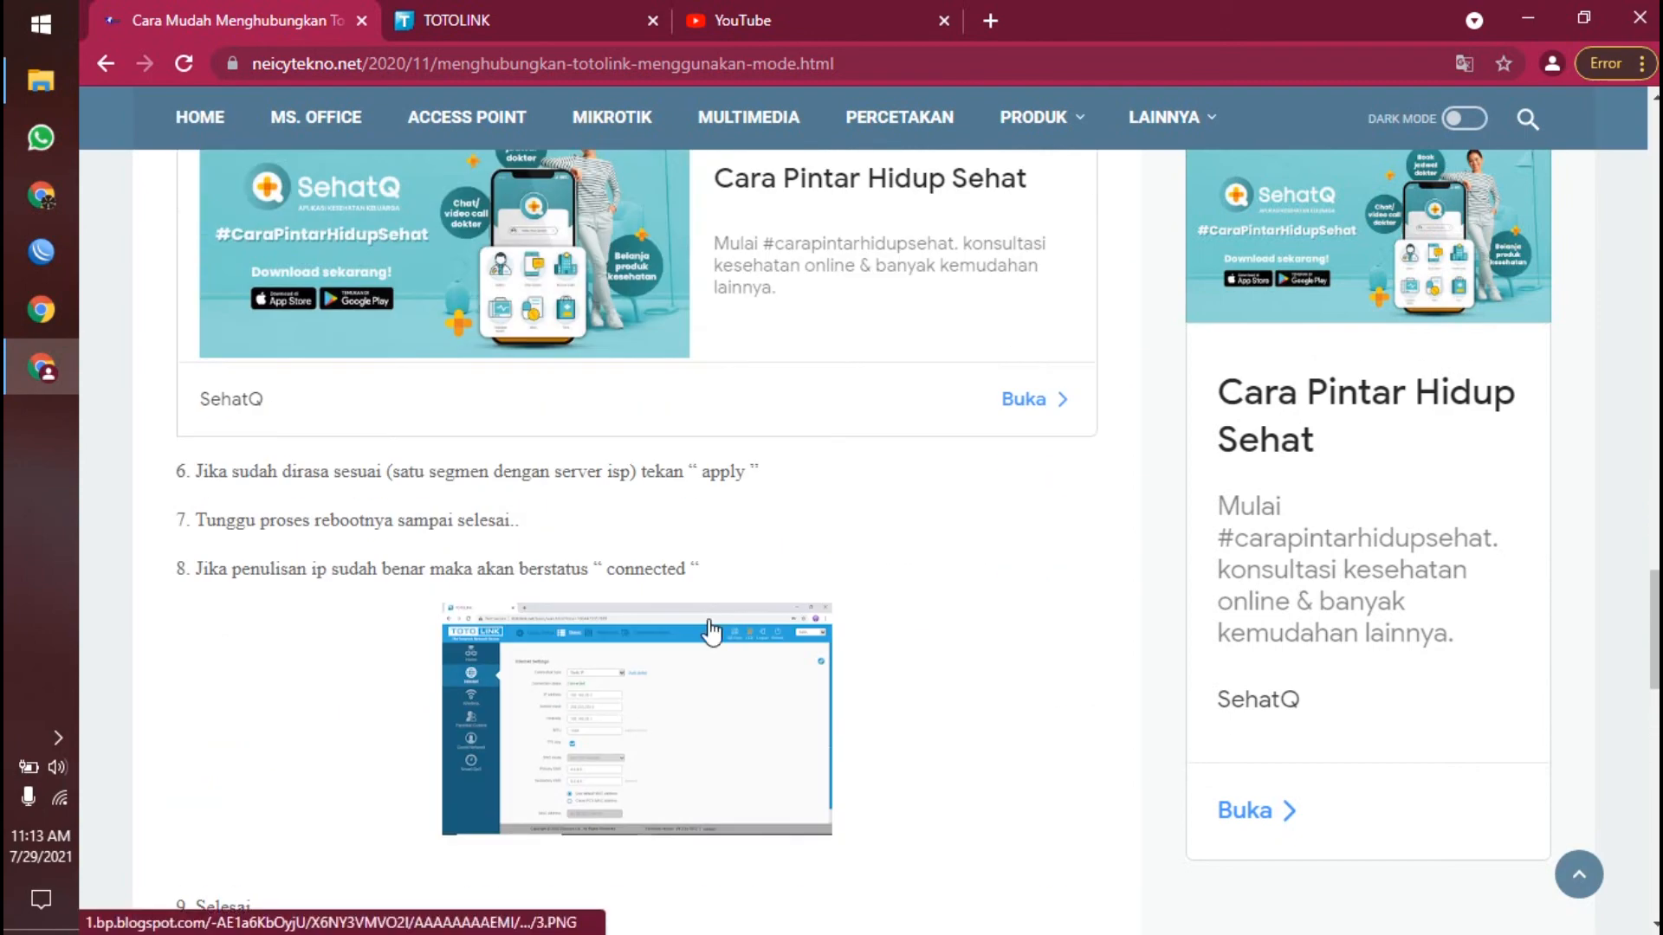
scroll(710, 631, down, 7)
scroll(710, 632, up, 7)
scroll(710, 630, up, 6)
scroll(710, 624, up, 2)
scroll(711, 622, up, 3)
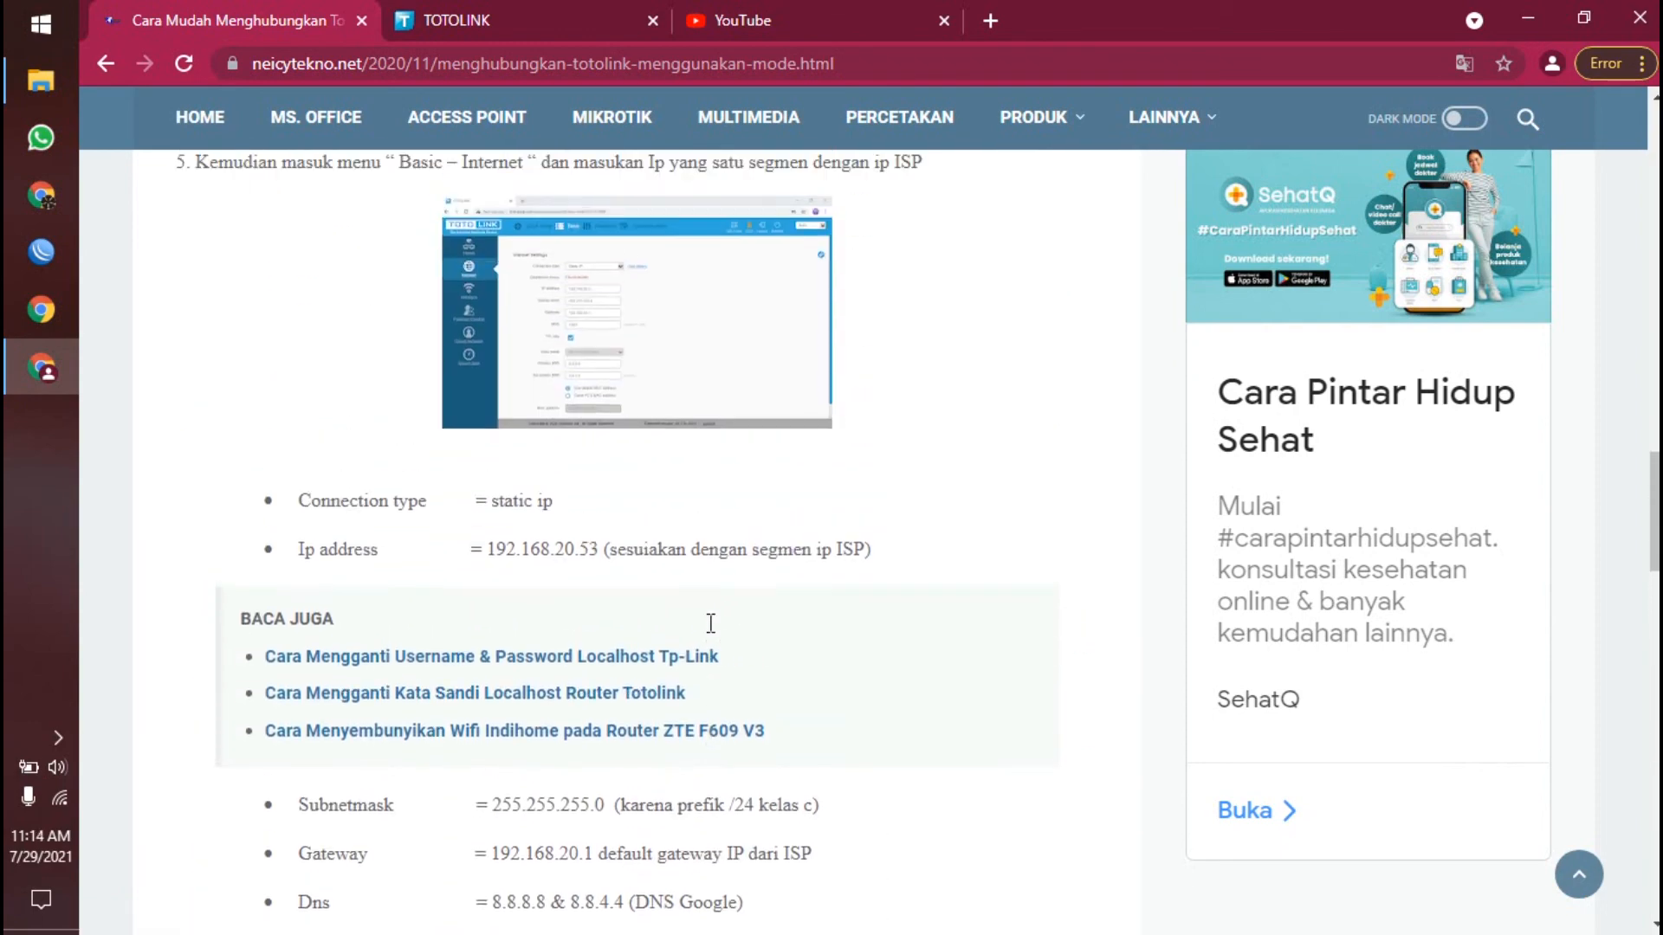
scroll(710, 622, down, 4)
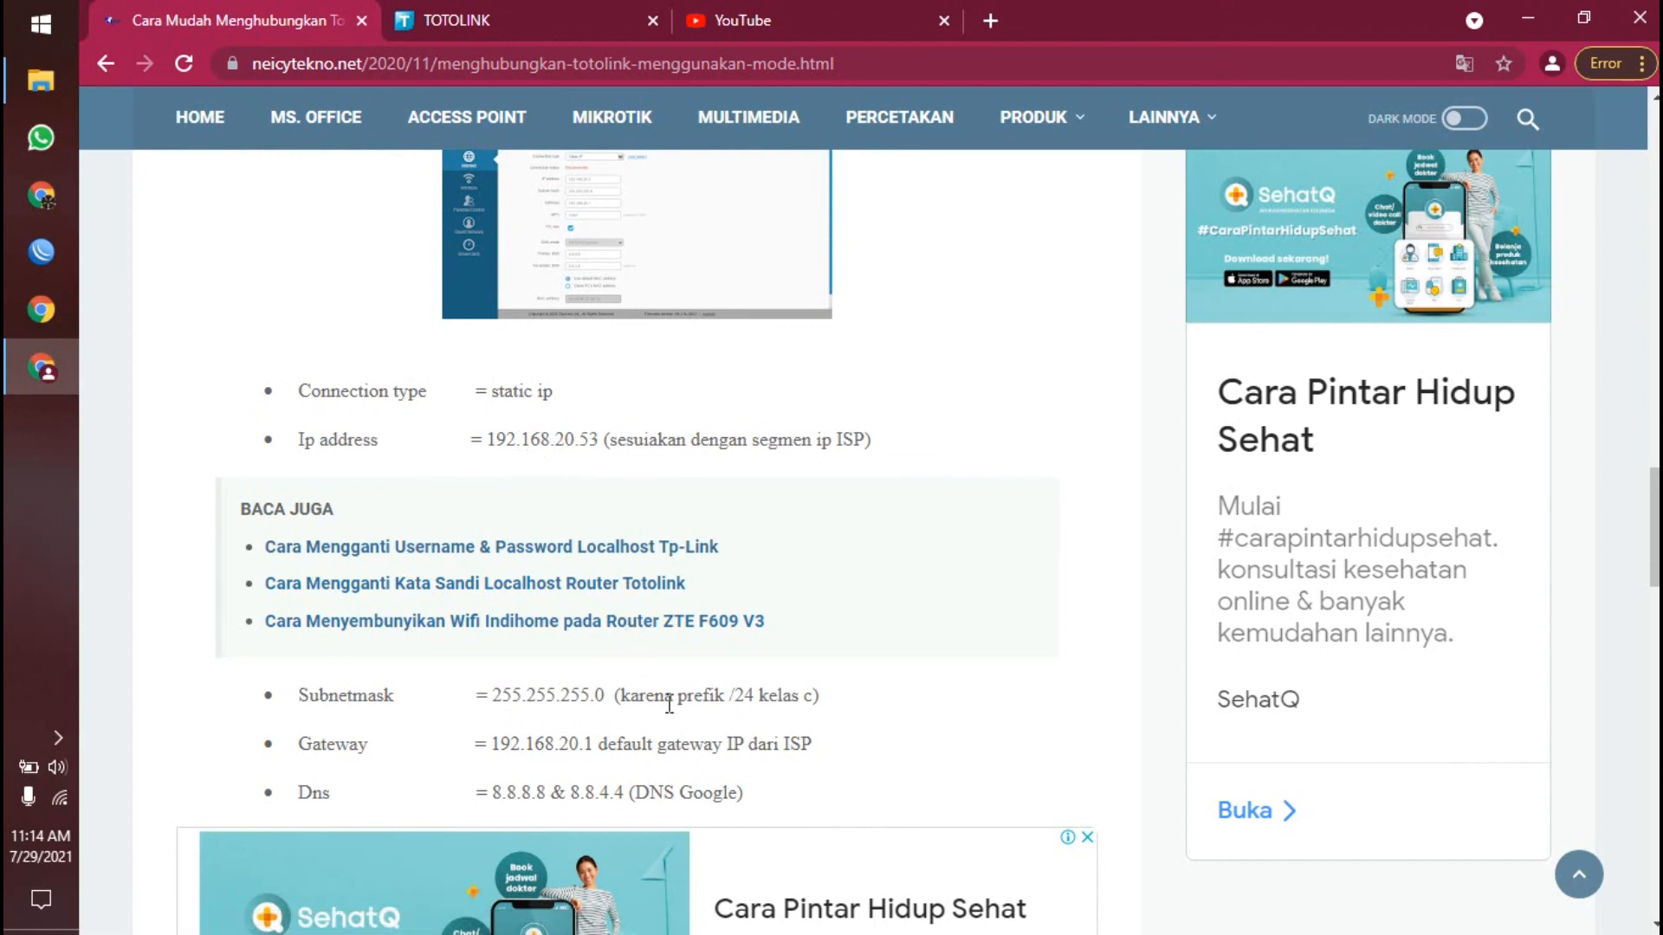
scroll(669, 701, down, 1)
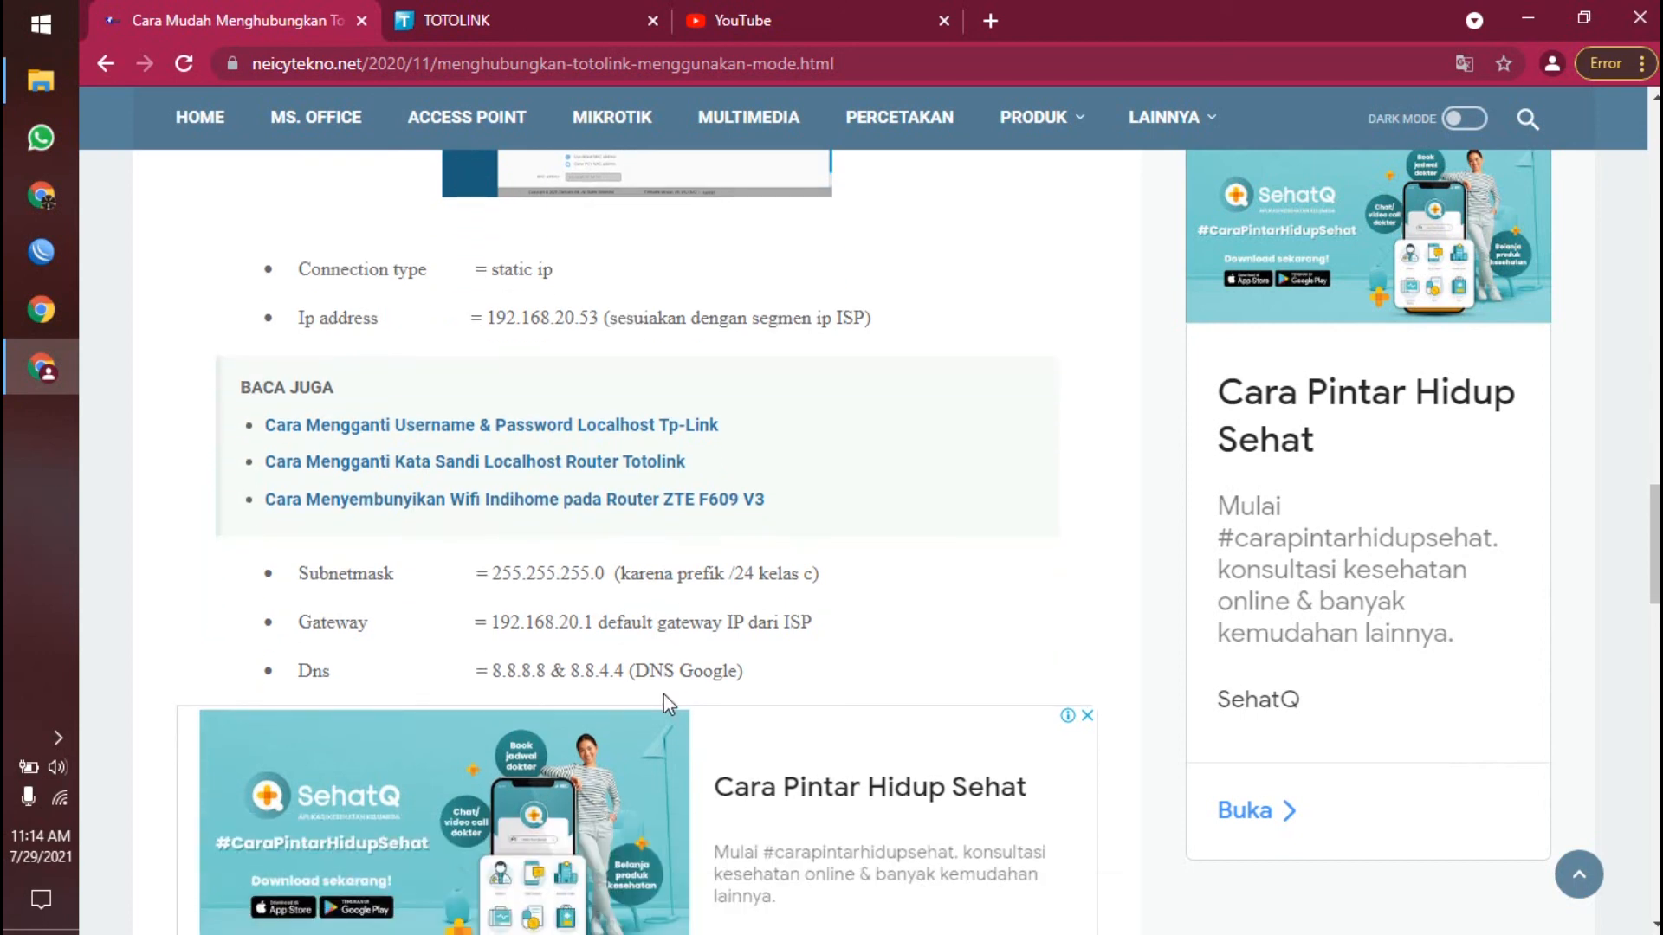
scroll(646, 680, down, 1)
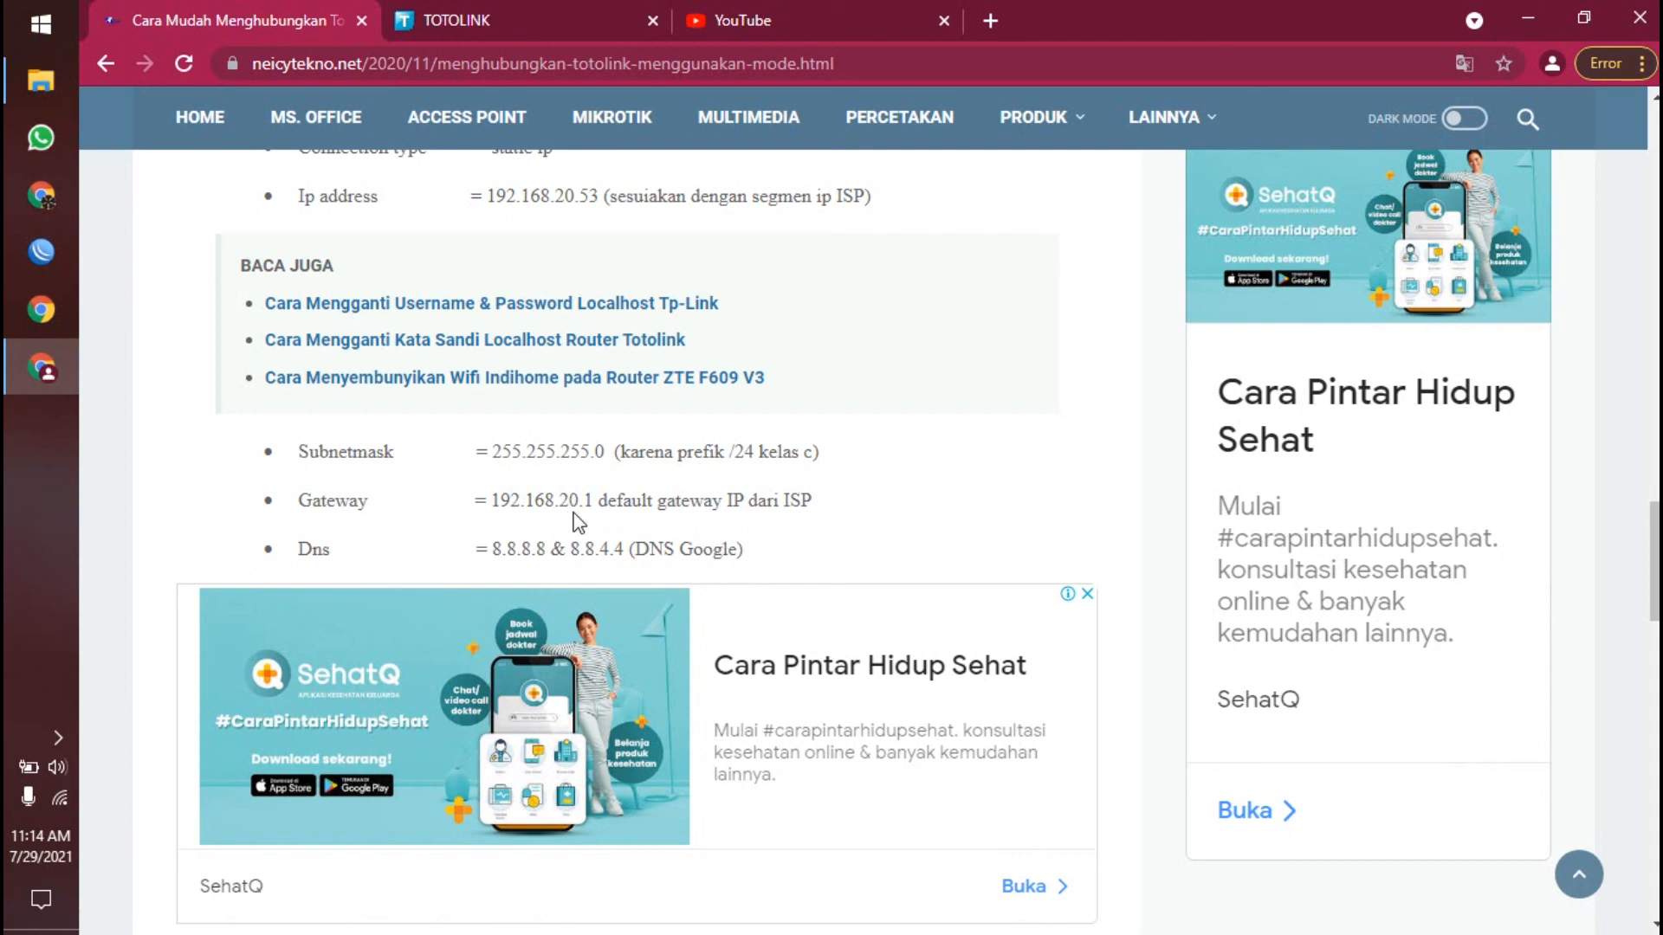
scroll(584, 516, up, 4)
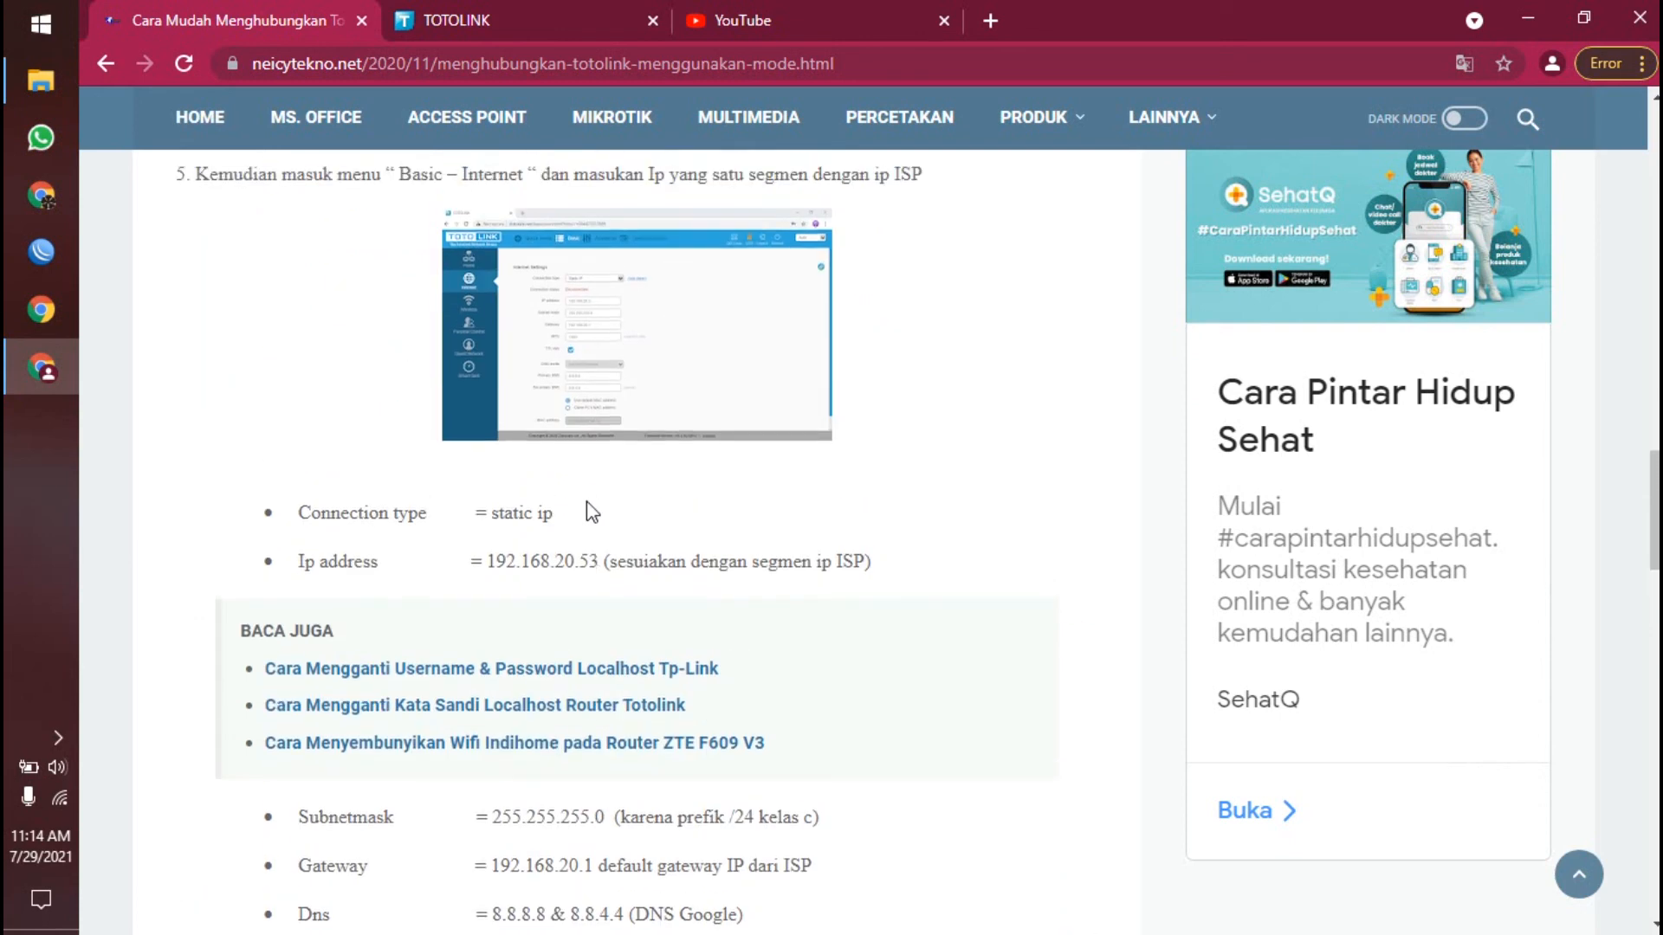
scroll(589, 511, down, 3)
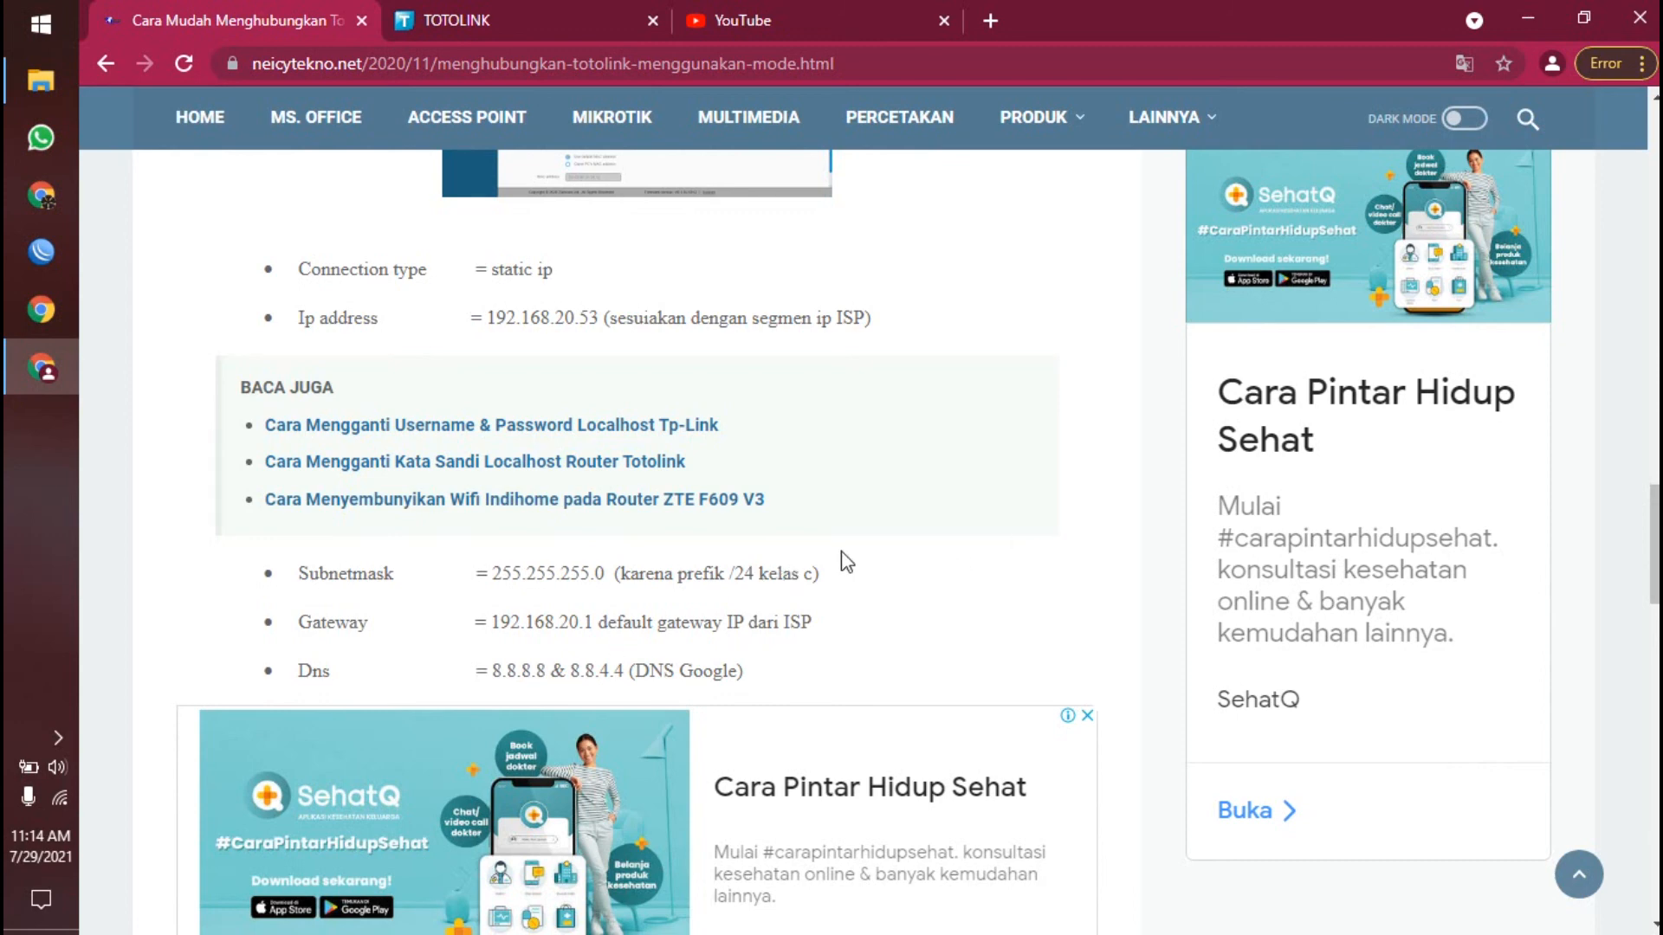
scroll(801, 545, up, 1)
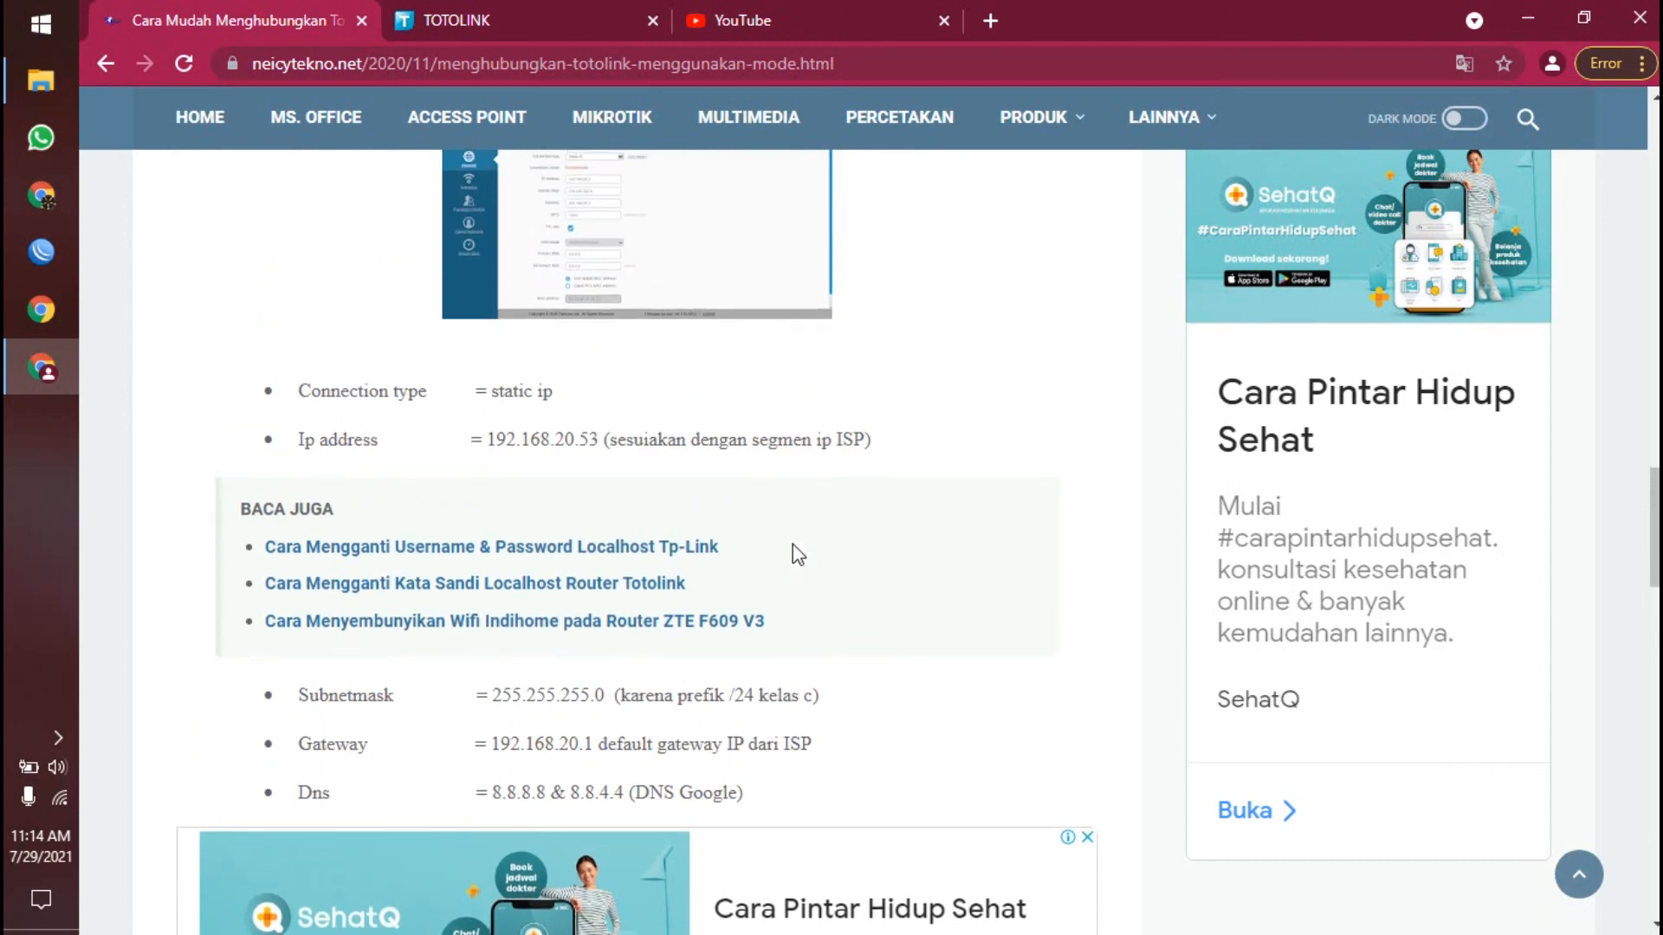
scroll(792, 554, up, 4)
Step: Compare against the TOTOLINK status page, re-check the article, and close the YouTube tab
click(443, 17)
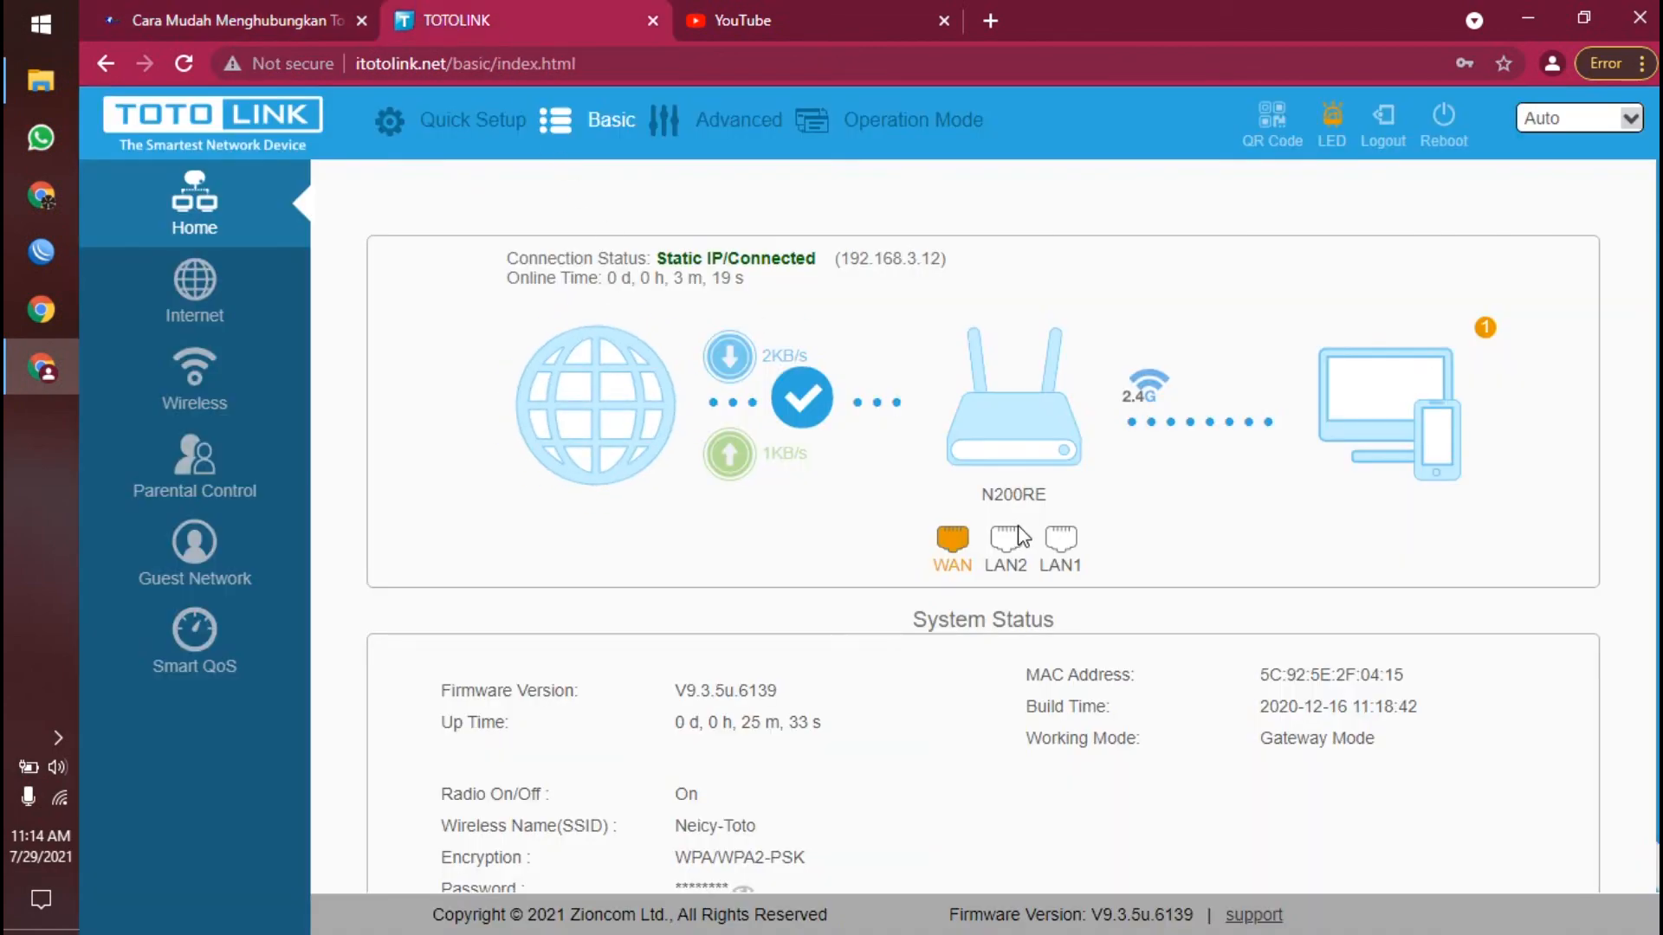
click(238, 15)
scroll(704, 424, down, 2)
scroll(703, 465, down, 15)
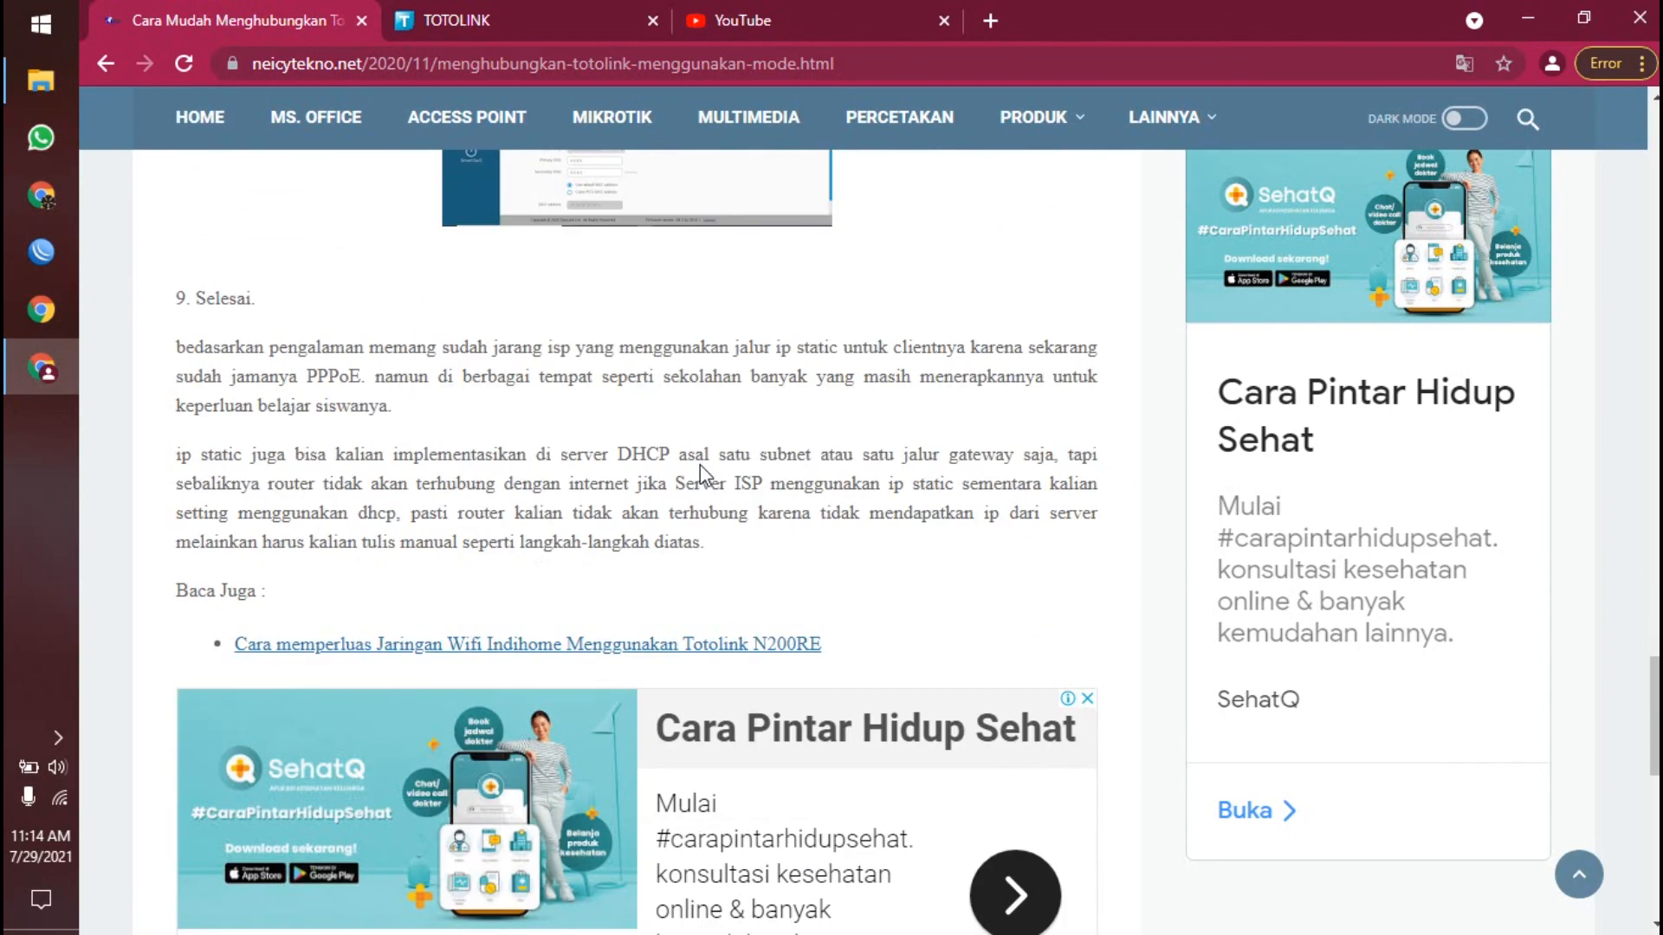
scroll(700, 464, down, 3)
scroll(704, 450, down, 4)
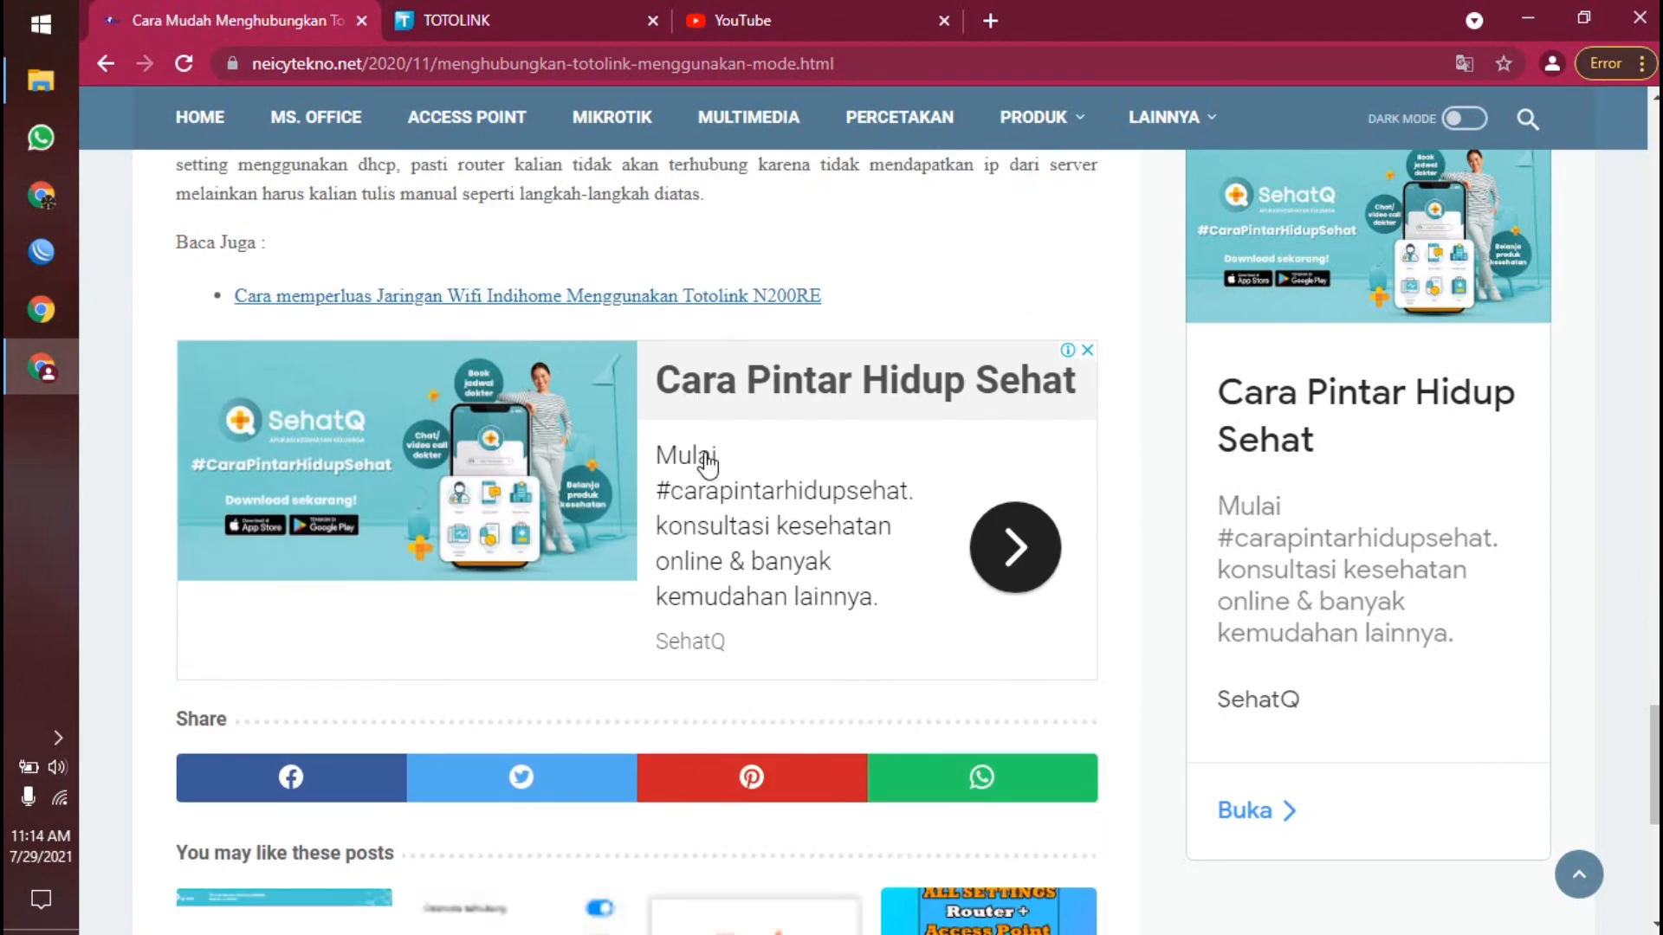
scroll(705, 454, up, 15)
scroll(705, 454, up, 1)
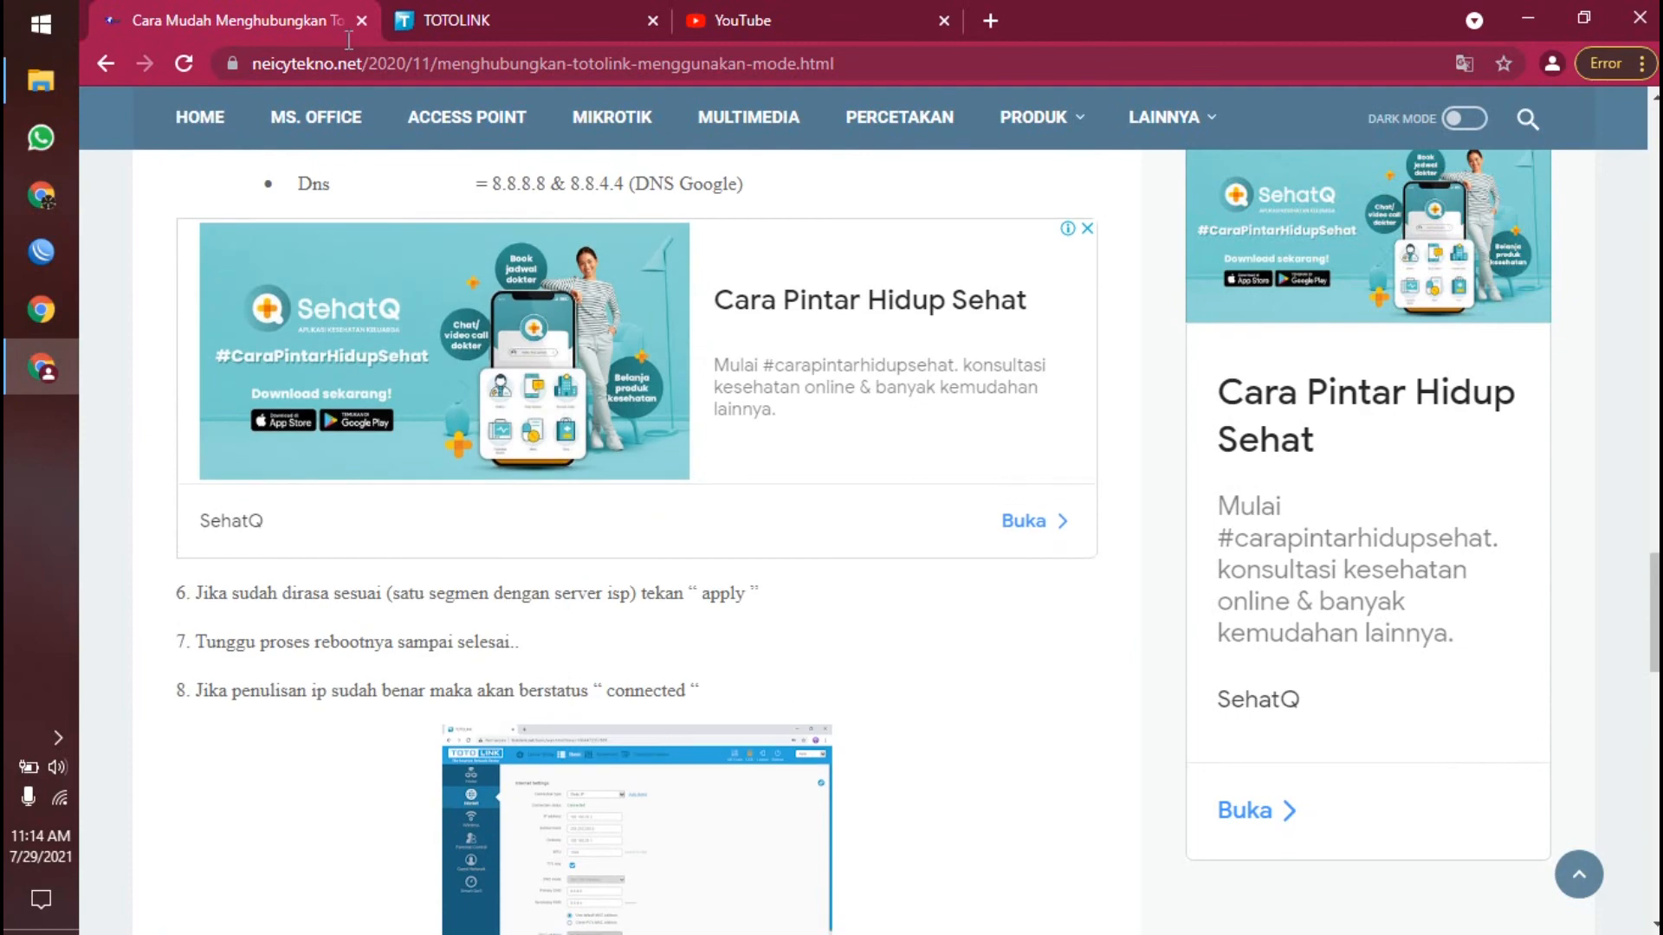
scroll(835, 584, up, 15)
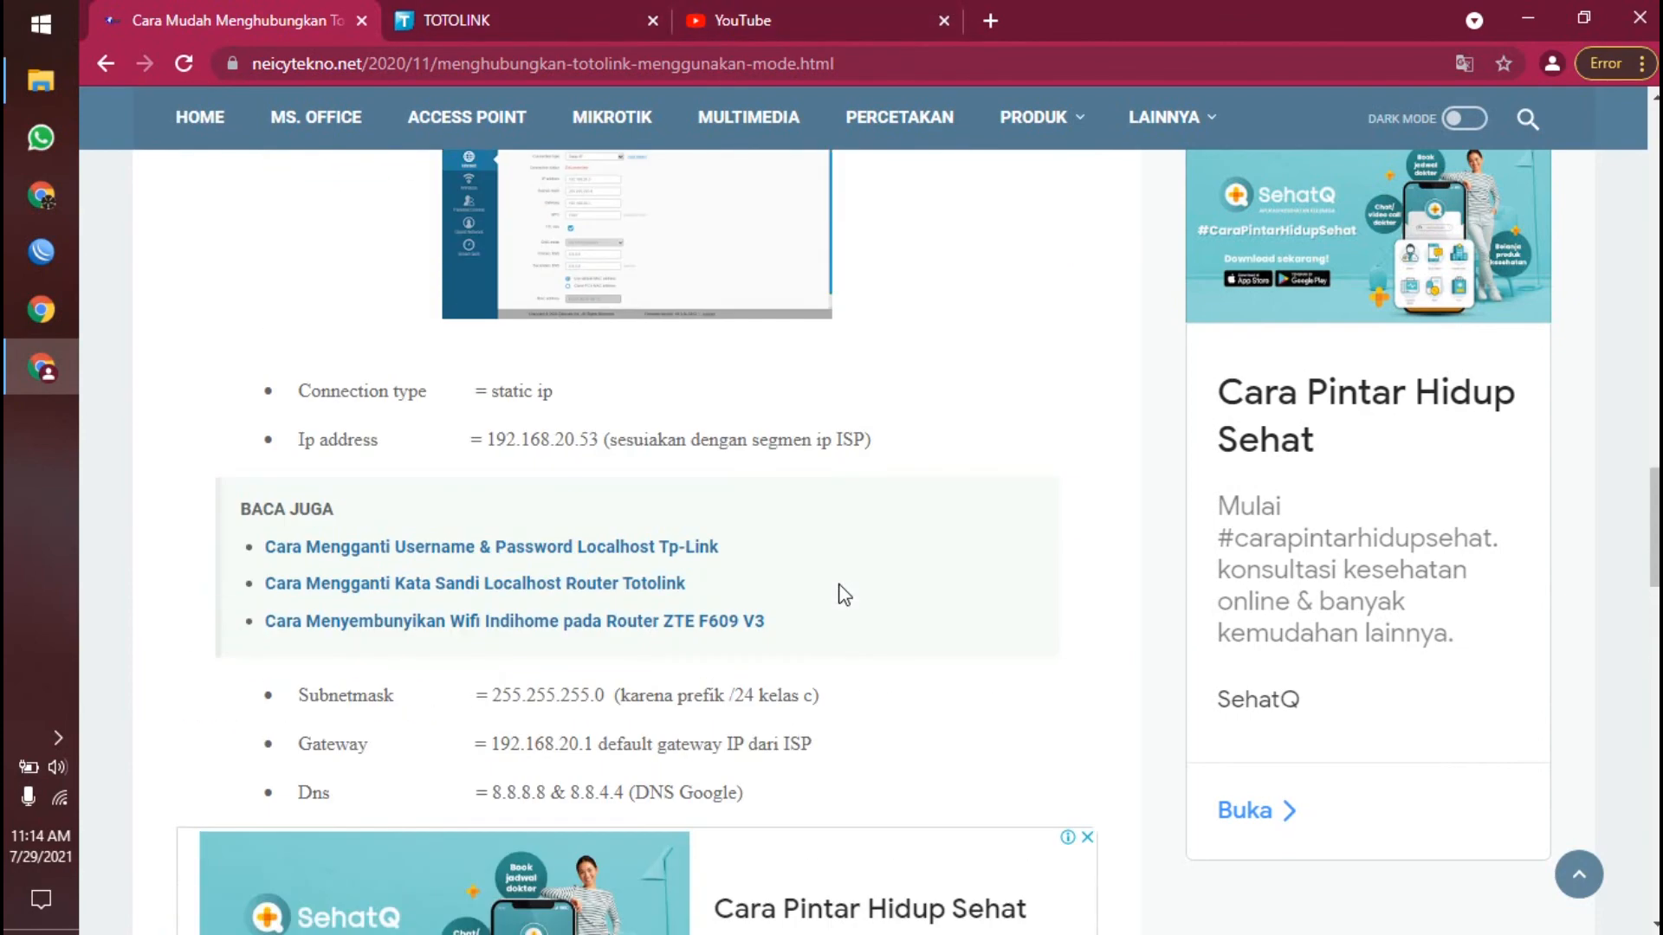
scroll(829, 579, up, 8)
scroll(828, 586, down, 1)
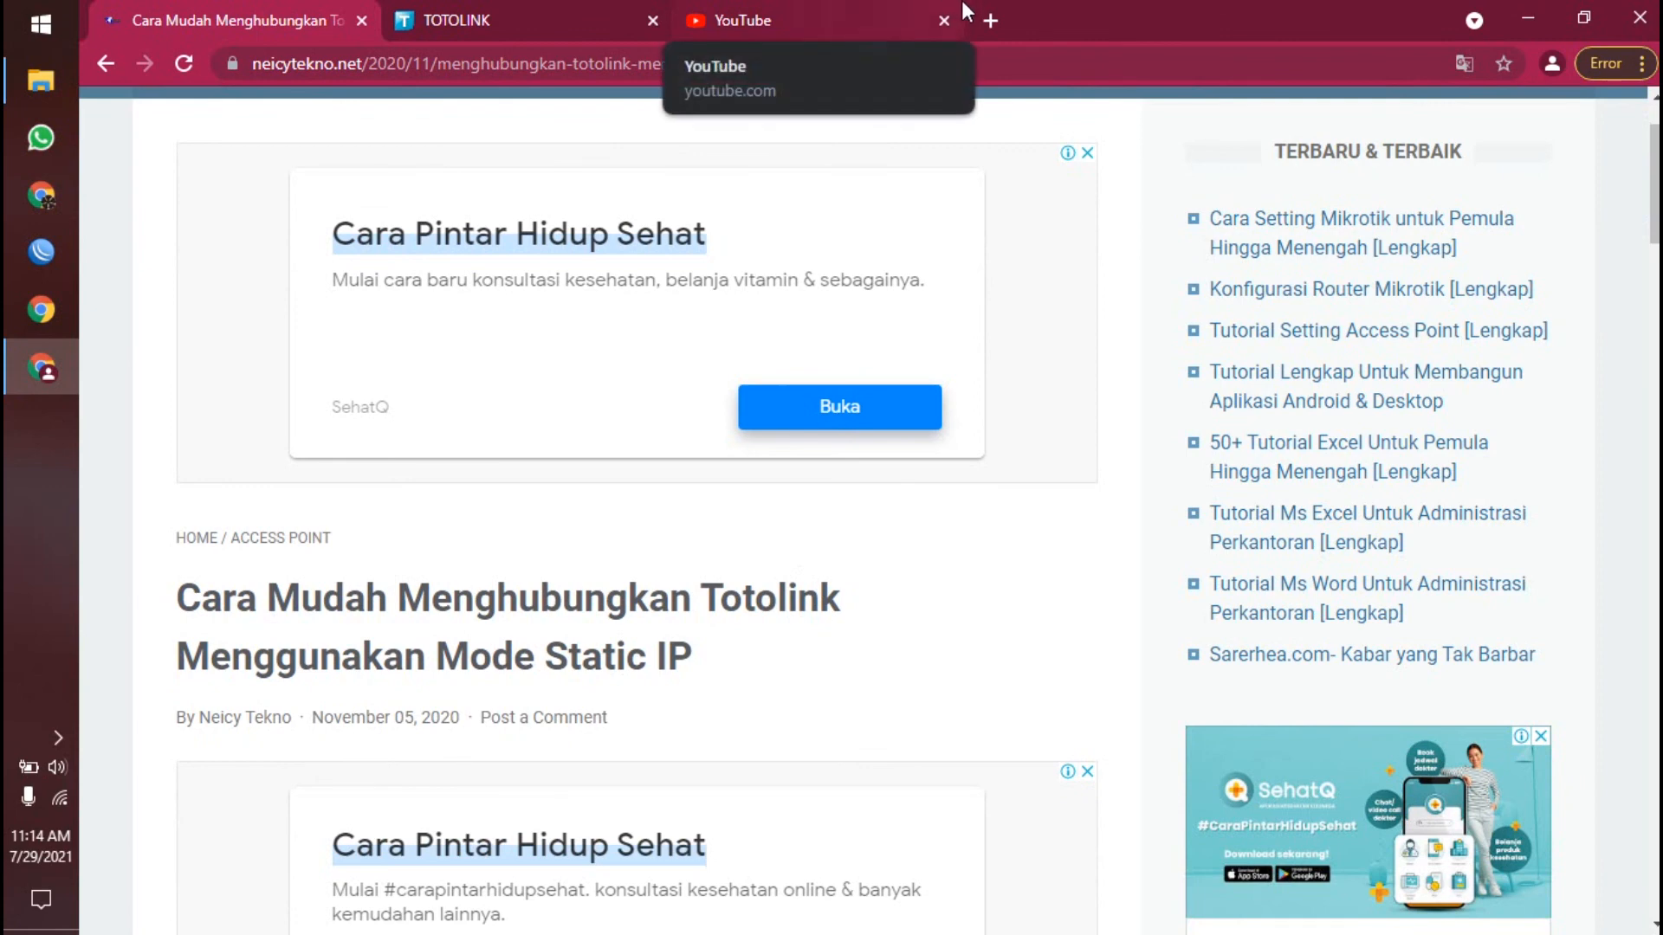
mouse_move(979, 2)
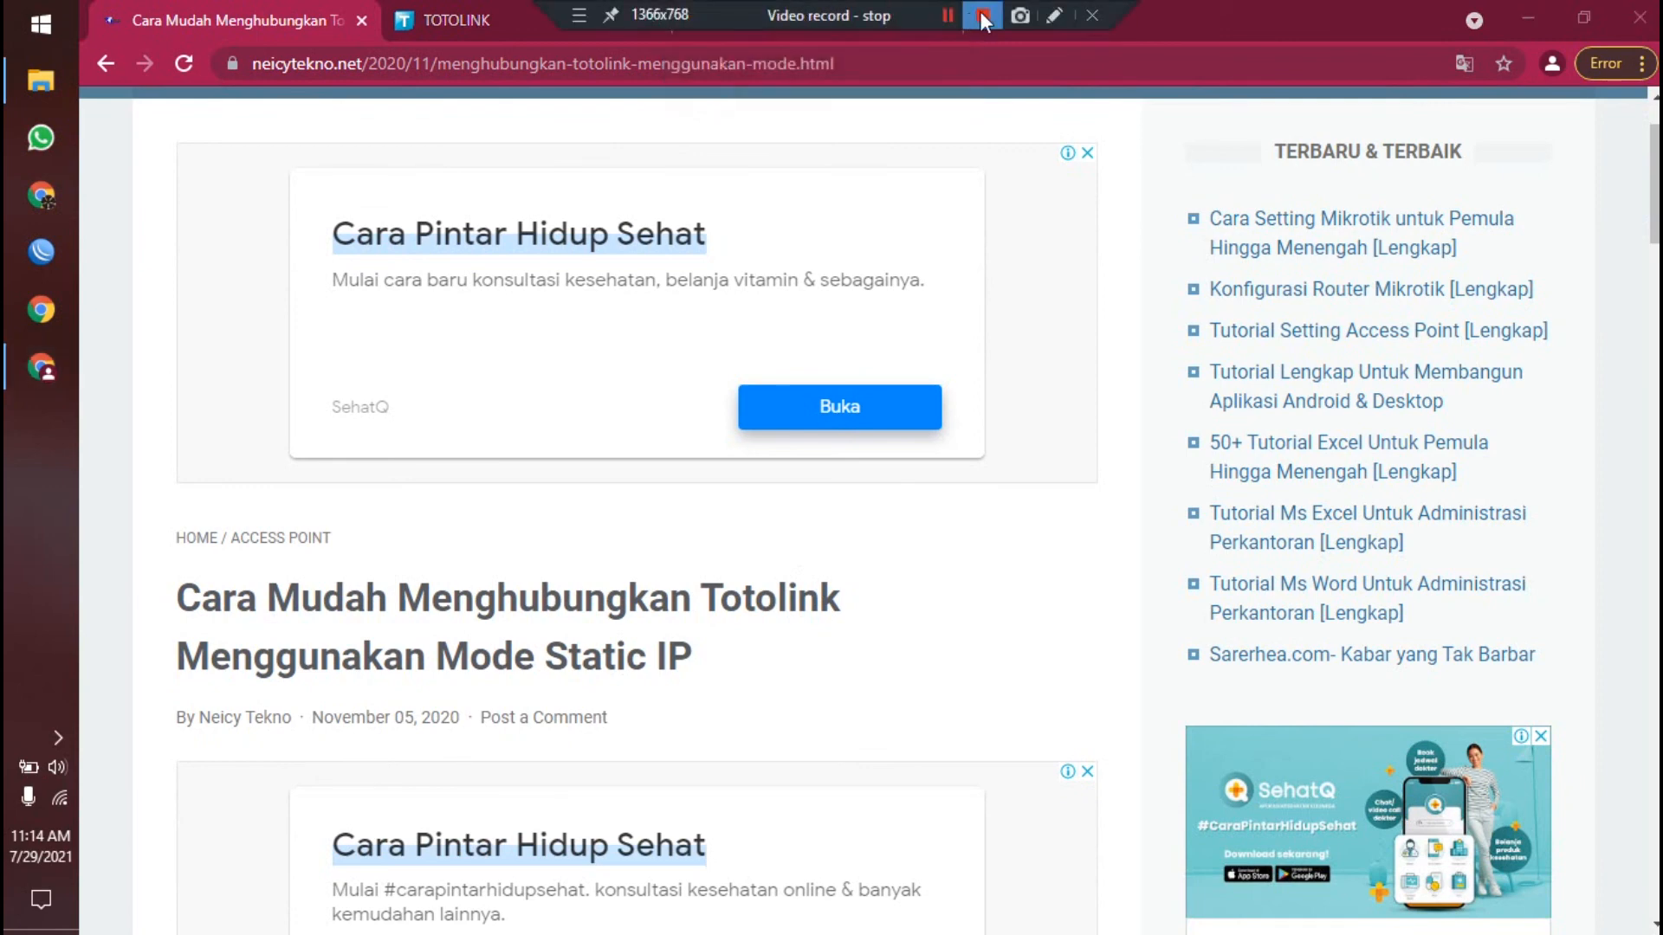
click(985, 13)
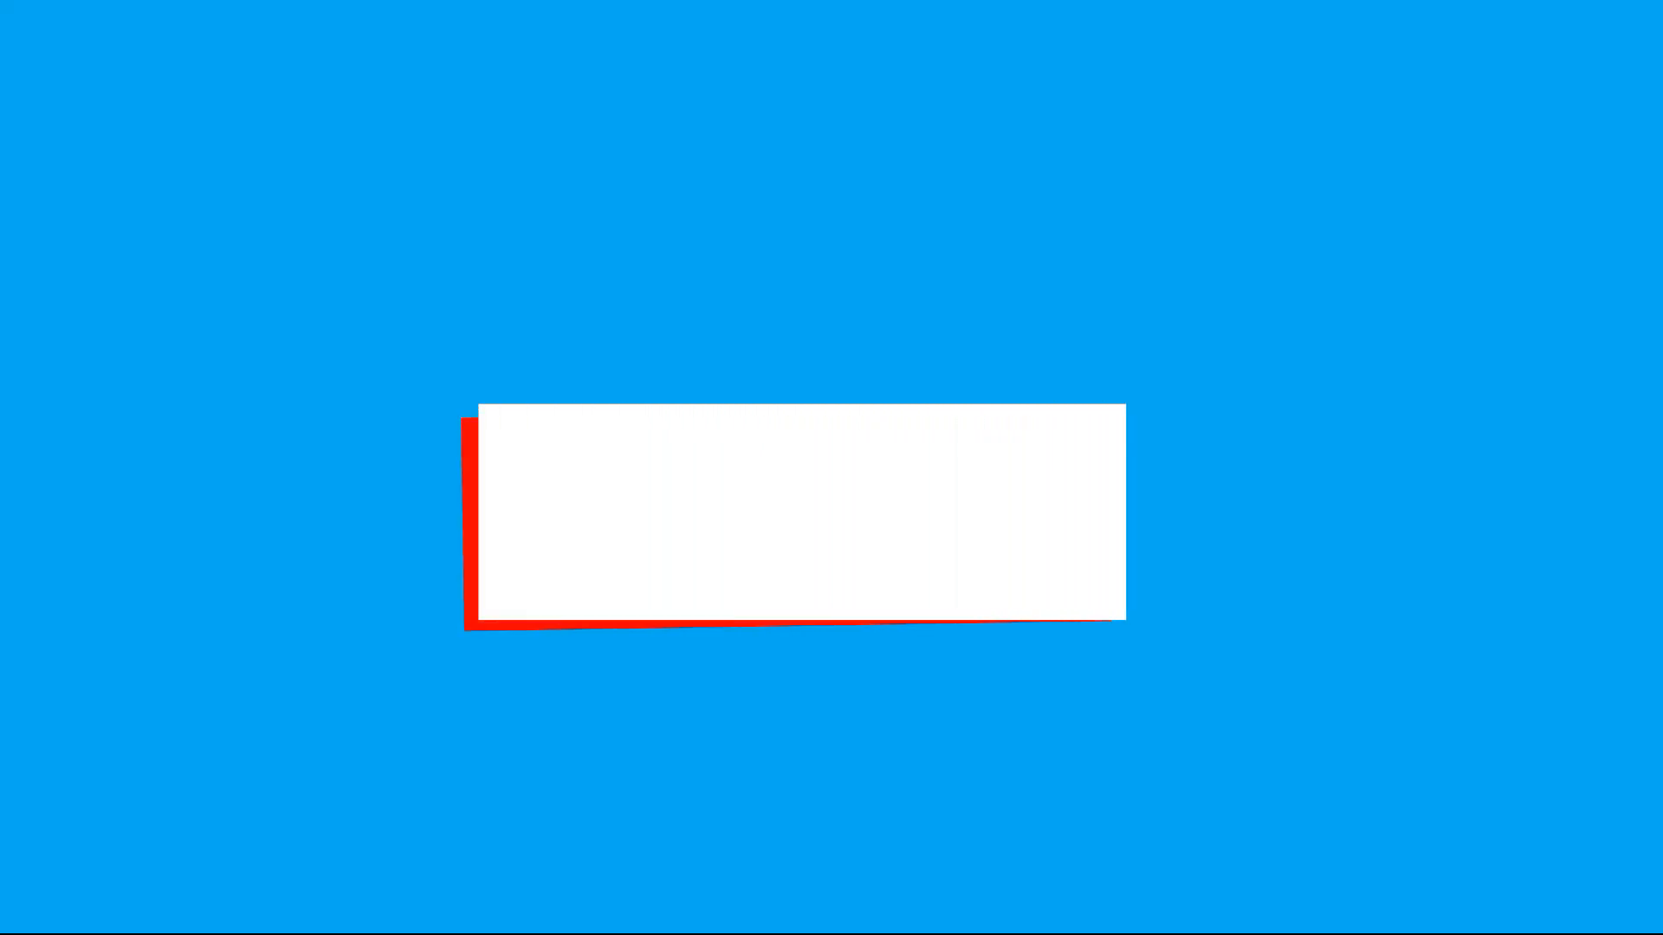